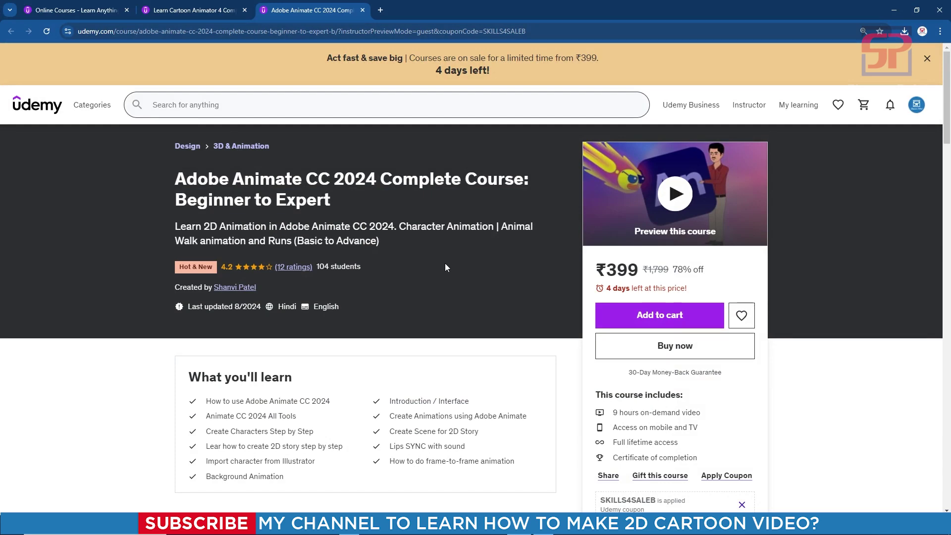
# Review the Adobe Animate CC 2024 course content, expanding the character creation, animation and 2D story sections
pyautogui.scroll(-2, 445, 263)
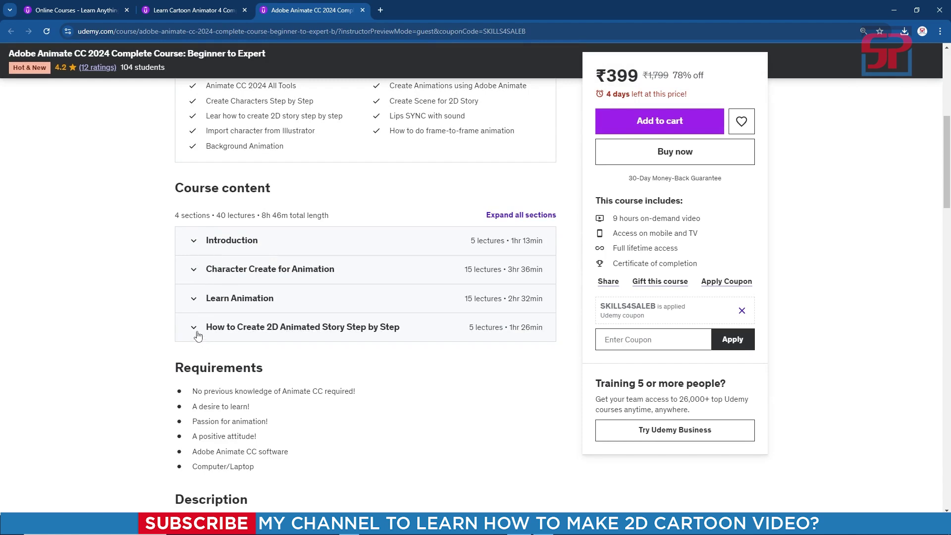
pyautogui.click(196, 275)
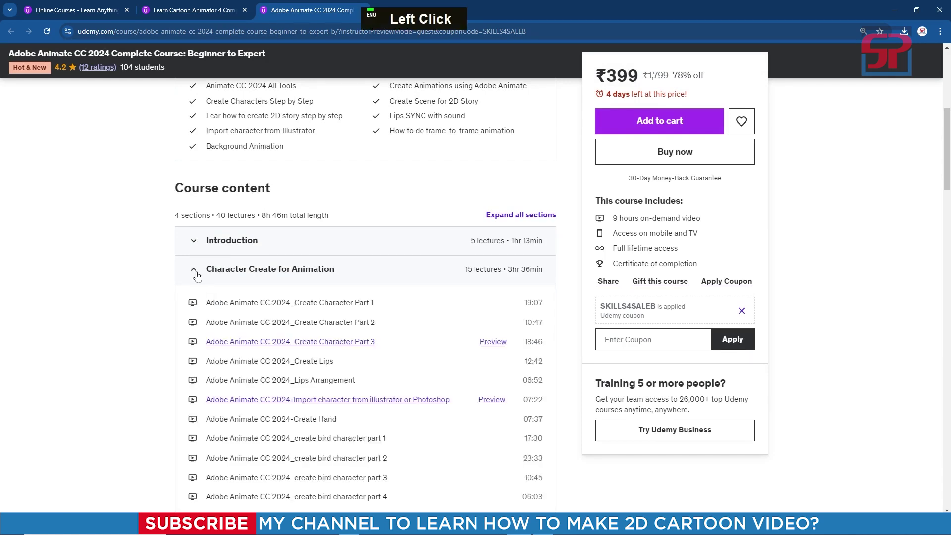
pyautogui.click(196, 275)
pyautogui.click(194, 303)
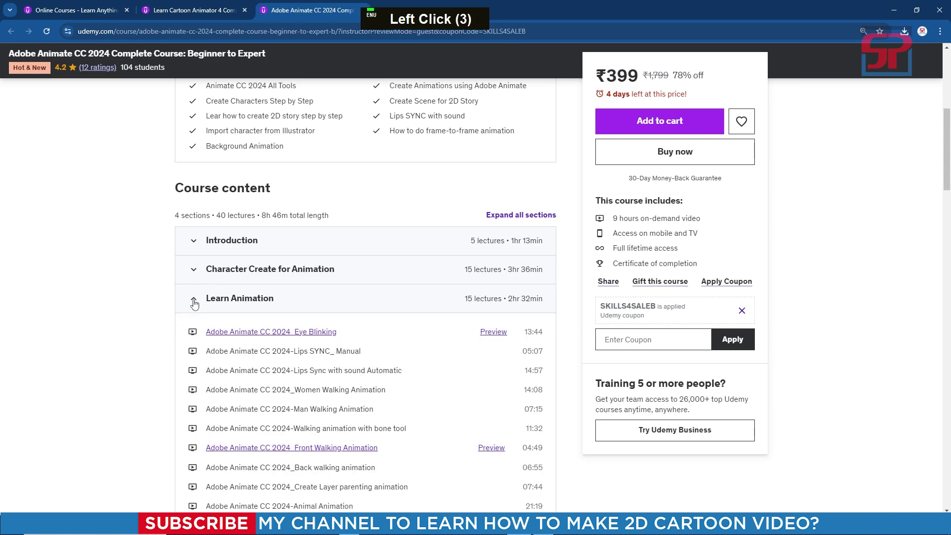
pyautogui.click(194, 304)
pyautogui.click(192, 328)
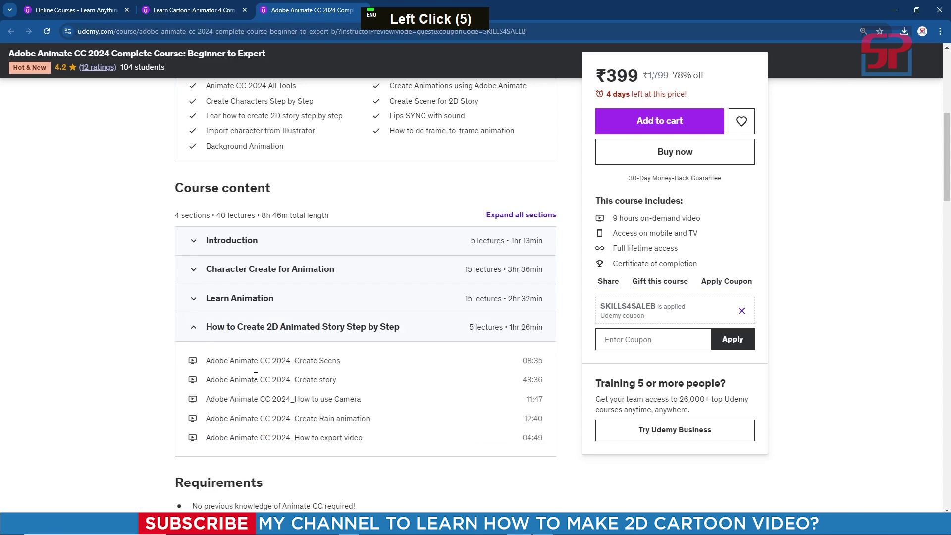
pyautogui.click(200, 337)
pyautogui.scroll(2, 115, 300)
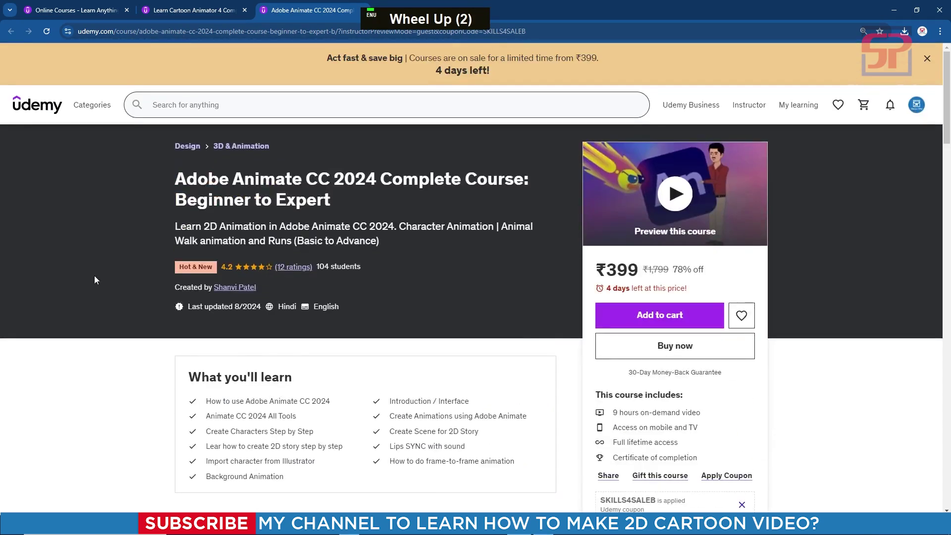
# Switch to the Cartoon Animator 4 course page and look over its title and course content sections
pyautogui.click(194, 9)
pyautogui.moveTo(92, 104)
pyautogui.moveTo(107, 218)
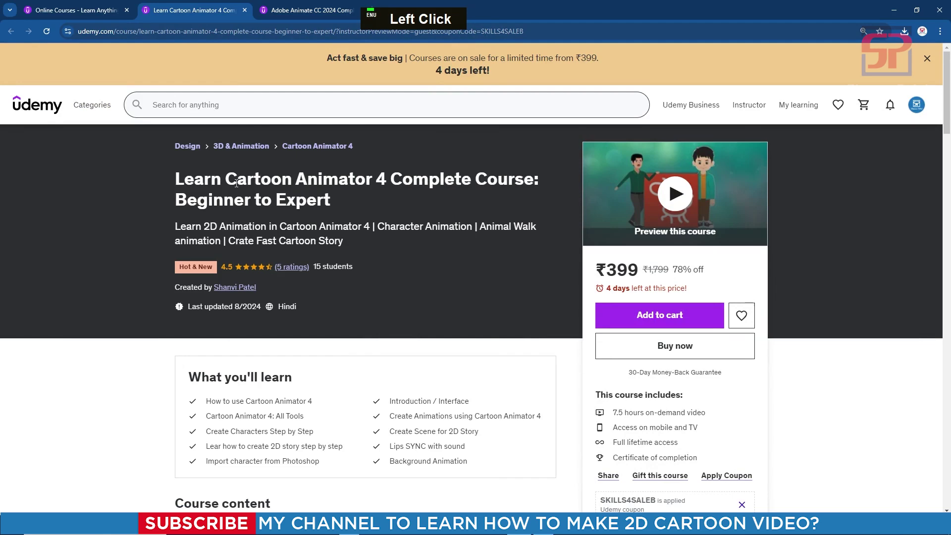
pyautogui.moveTo(226, 184); pyautogui.dragTo(402, 185)
pyautogui.scroll(-3, 361, 248)
pyautogui.scroll(-3, 363, 253)
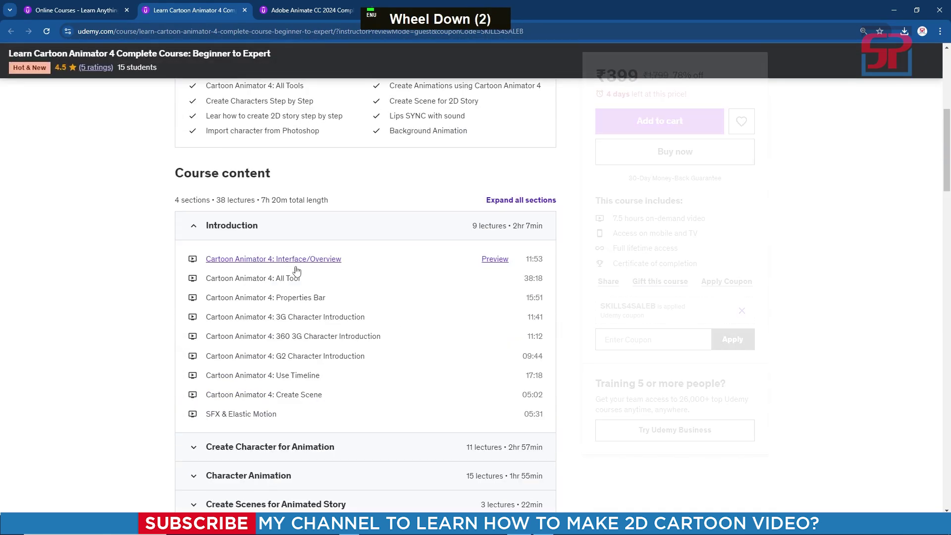
pyautogui.click(193, 226)
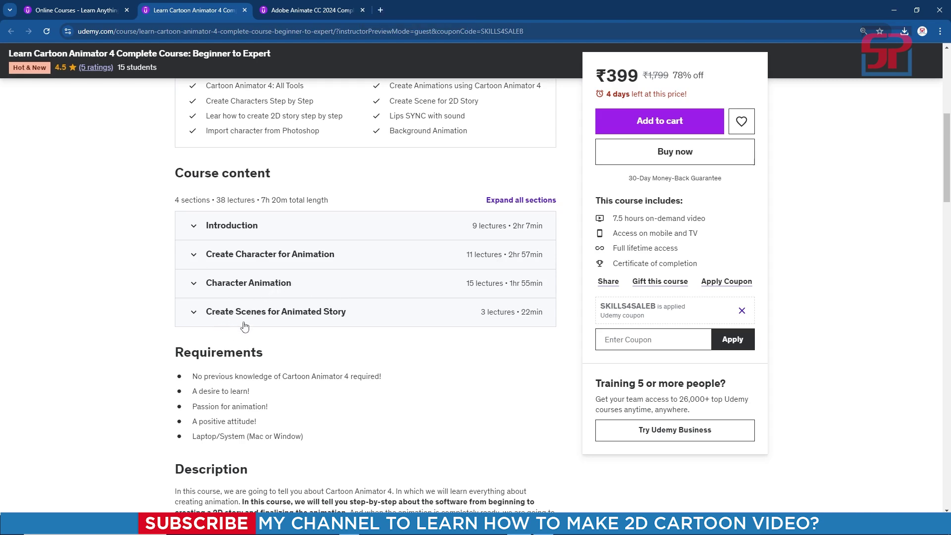
pyautogui.scroll(6, 298, 308)
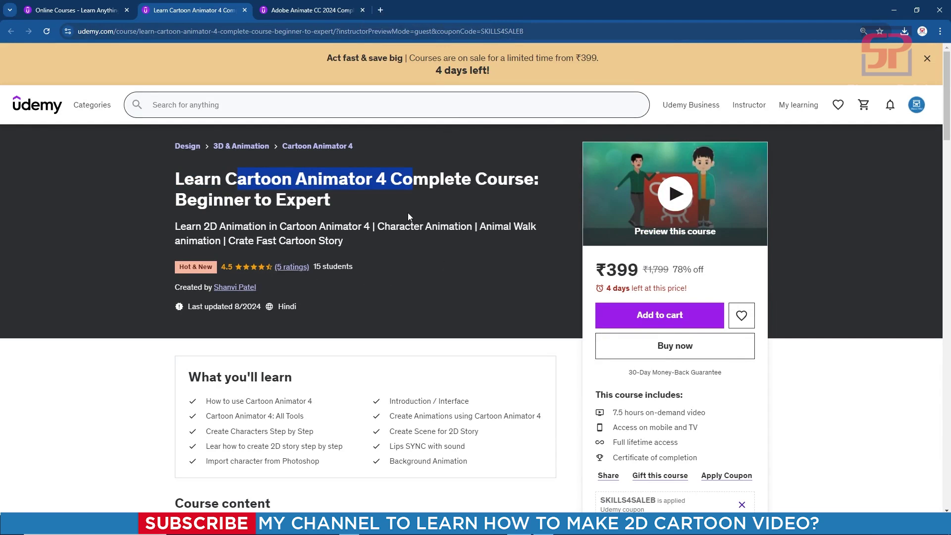
pyautogui.click(534, 269)
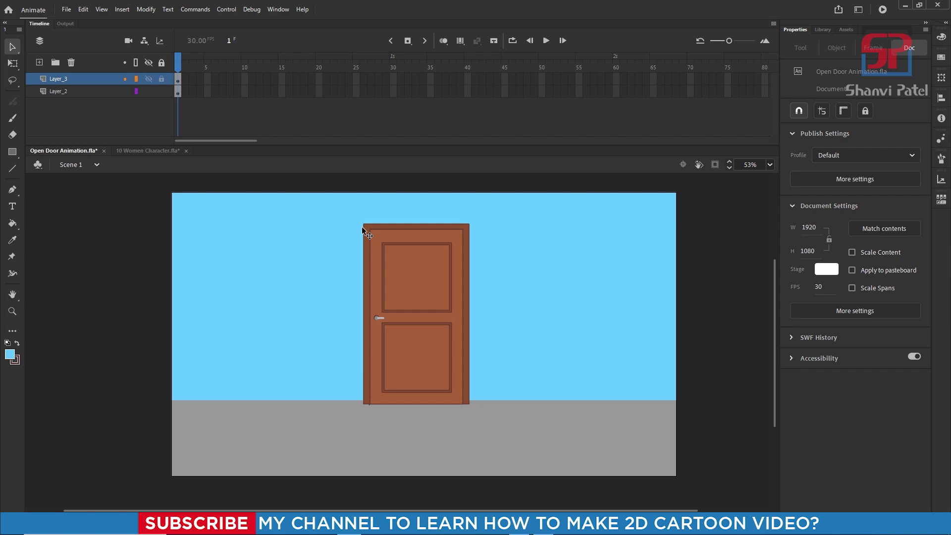
# Open the door symbol in Scene 1 of Open Door Animation.fla for editing in Adobe Animate
pyautogui.click(449, 142)
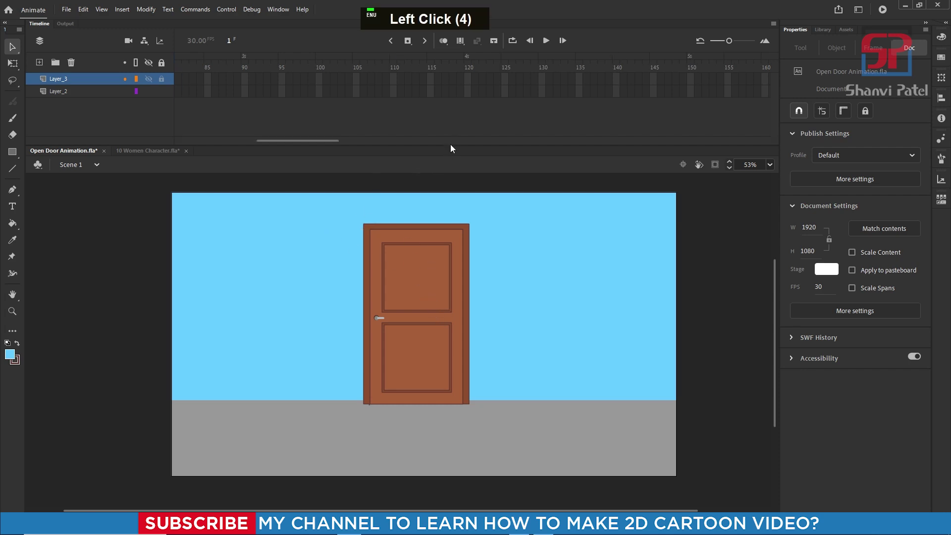
pyautogui.click(451, 143)
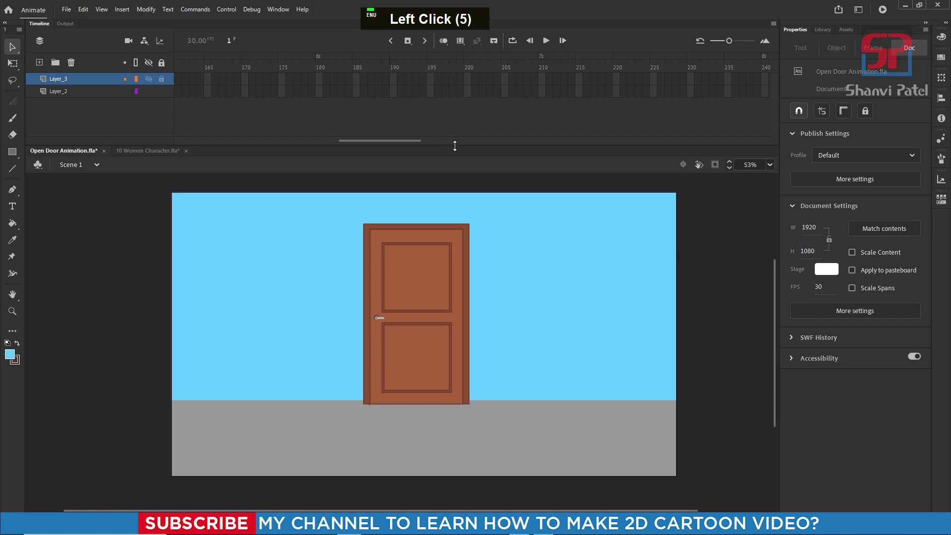
pyautogui.moveTo(454, 144); pyautogui.dragTo(452, 114)
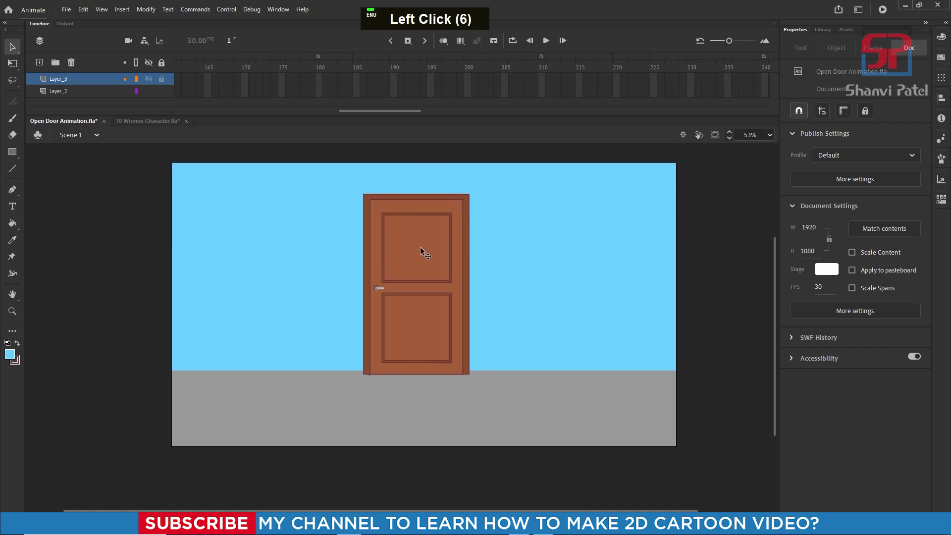
pyautogui.doubleClick(420, 245)
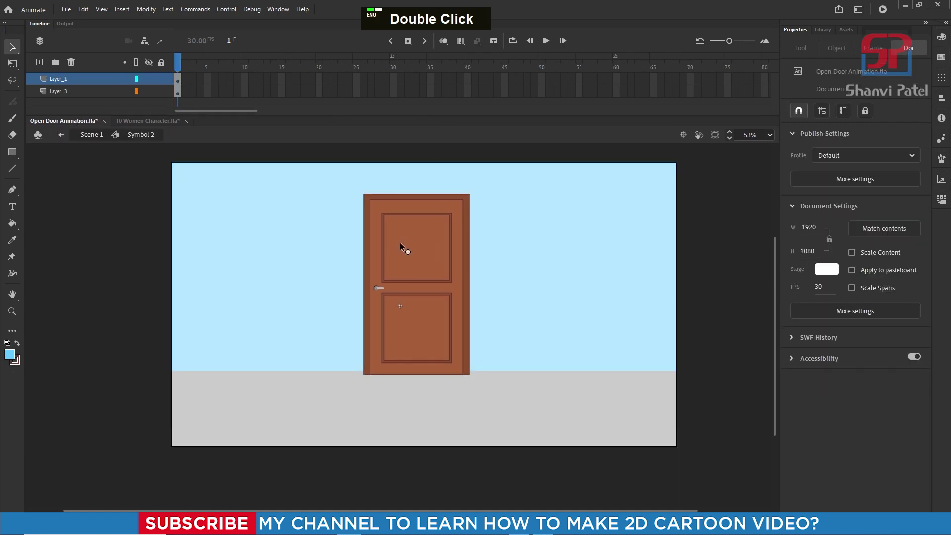
pyautogui.scroll(2, 405, 244)
pyautogui.press('space')
pyautogui.moveTo(391, 271); pyautogui.dragTo(353, 268)
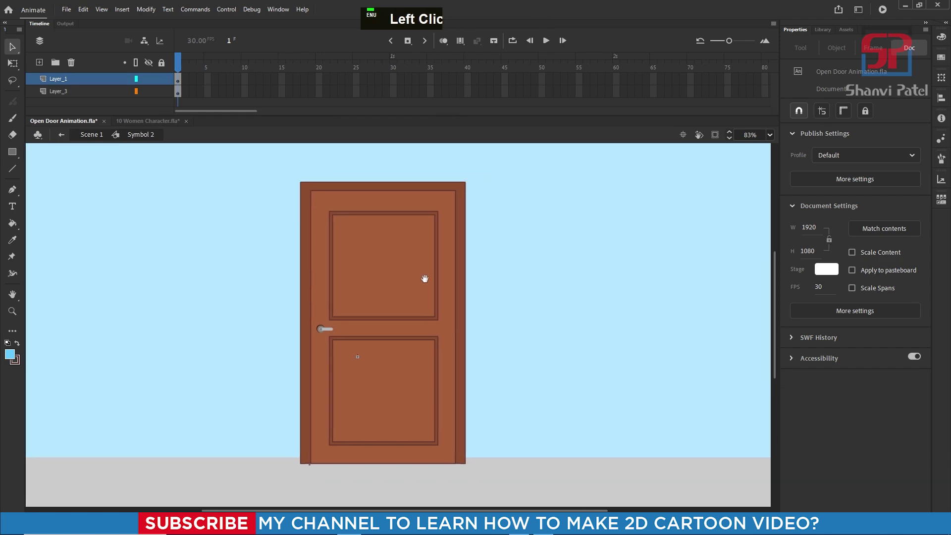
pyautogui.moveTo(450, 116); pyautogui.dragTo(448, 138)
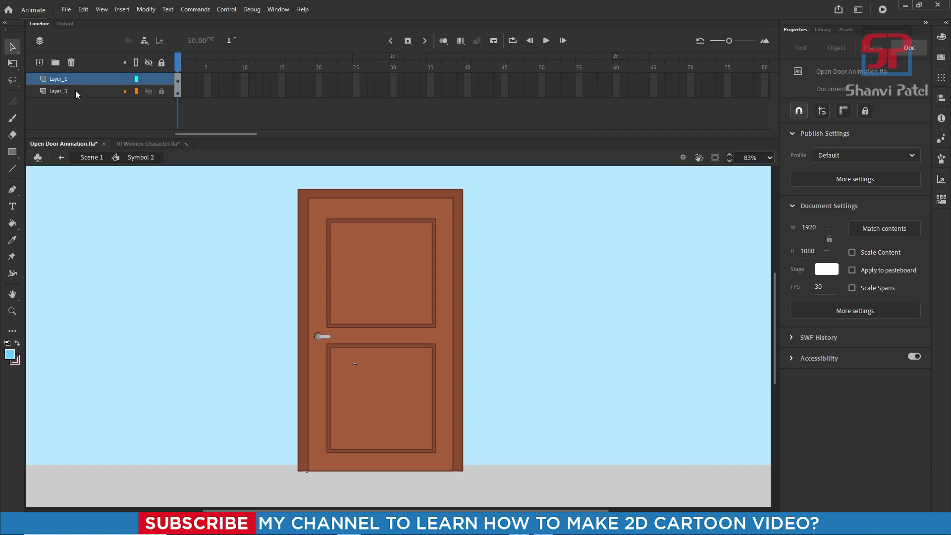
# Try moving the door frame artwork on Layer_3 away from the door leaf, and undo the move
pyautogui.click(75, 91)
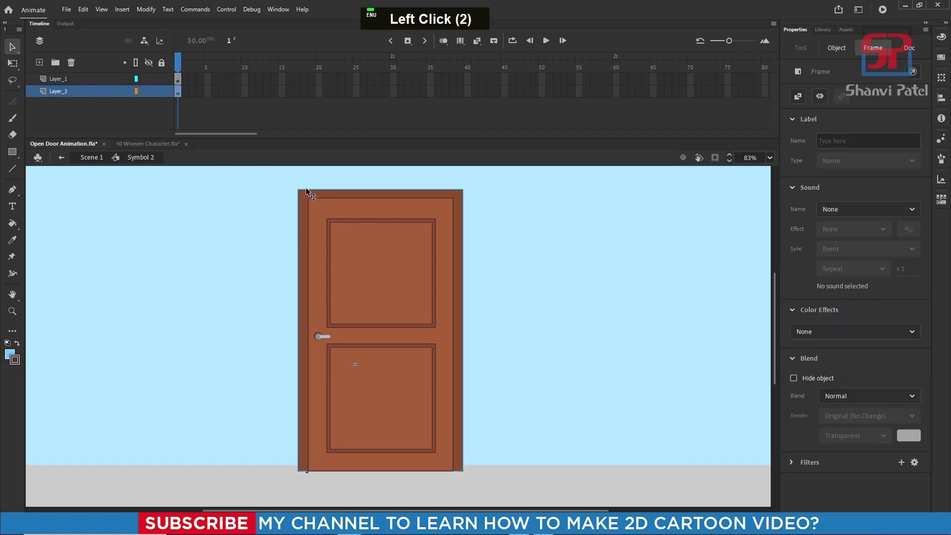
pyautogui.moveTo(313, 196); pyautogui.dragTo(136, 195)
pyautogui.hotkey('ctrl', 'z')
pyautogui.hotkey('ctrl', 'z')
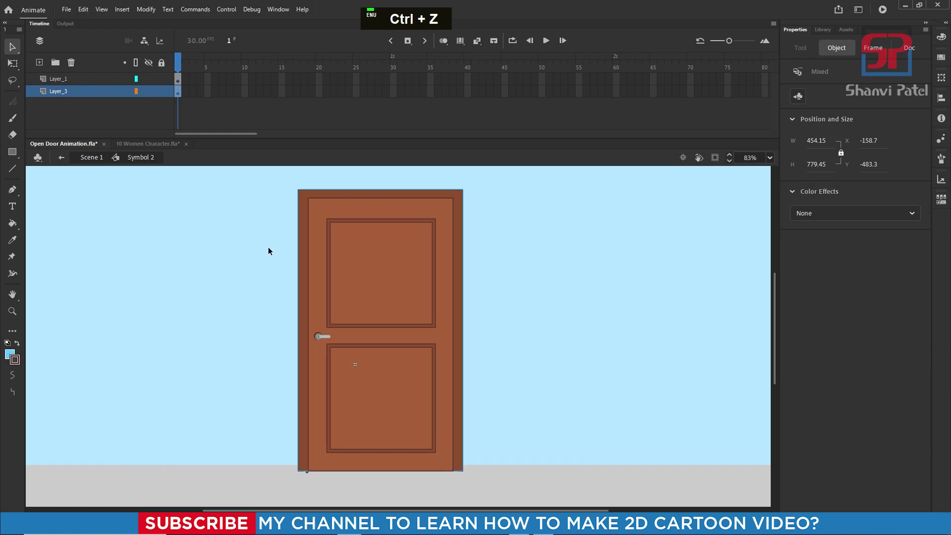
# Try shifting the door leaf on Layer_1 sideways out of its frame several times, undoing each move
pyautogui.click(366, 241)
pyautogui.moveTo(401, 275); pyautogui.dragTo(480, 277)
pyautogui.hotkey('ctrl', 'z')
pyautogui.moveTo(374, 272); pyautogui.dragTo(488, 270)
pyautogui.hotkey('ctrl', 'z')
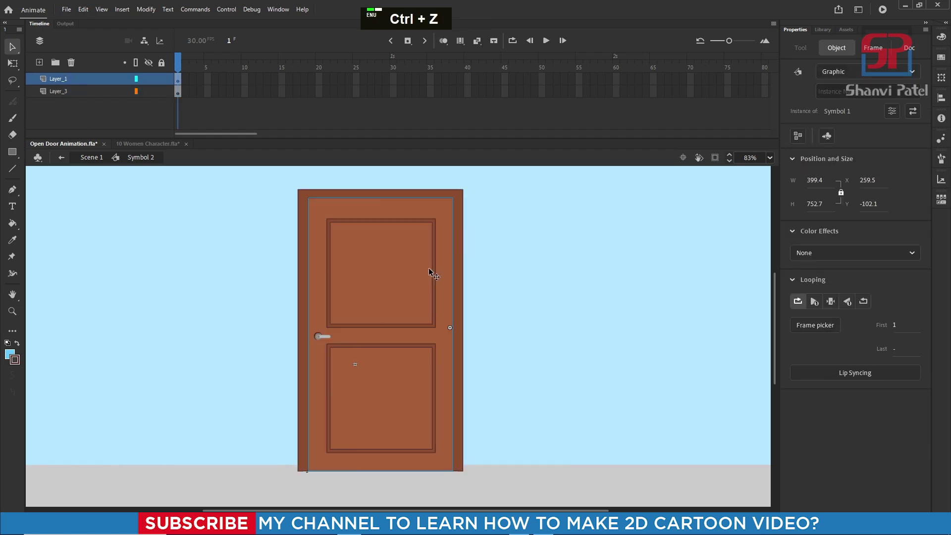
pyautogui.moveTo(368, 263); pyautogui.dragTo(463, 268)
pyautogui.hotkey('ctrl', 'z')
pyautogui.moveTo(380, 275); pyautogui.dragTo(452, 282)
pyautogui.hotkey('ctrl', 'z')
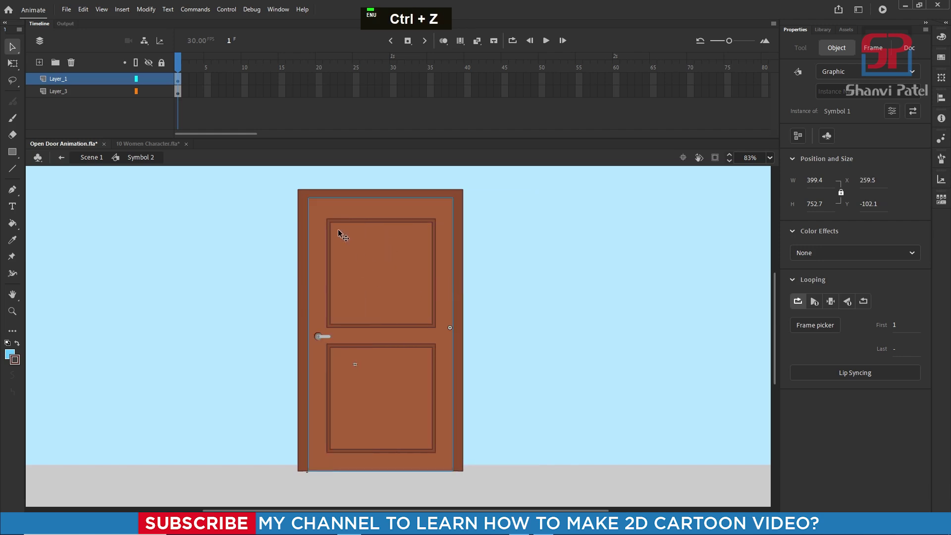
# Open the nested door leaf symbol for editing and enlarge the timeline area to show its layers
pyautogui.doubleClick(381, 273)
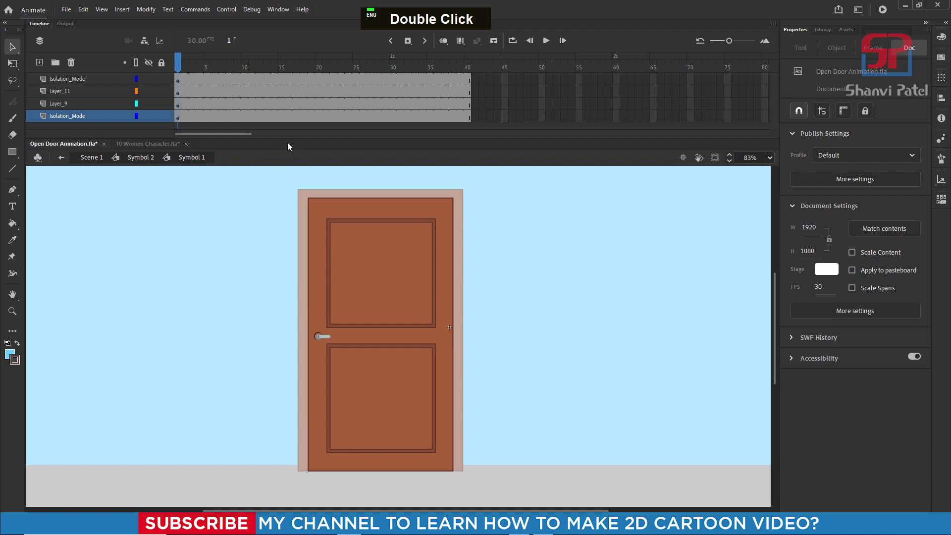
pyautogui.moveTo(292, 138); pyautogui.dragTo(291, 152)
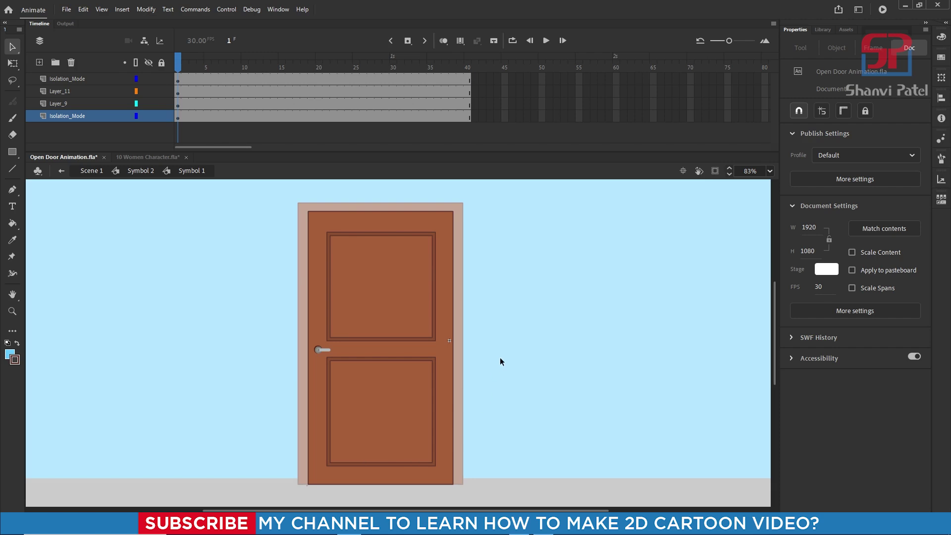
# Examine how the door leaf's panels, border and handle are distributed across the symbol's layers
pyautogui.click(374, 260)
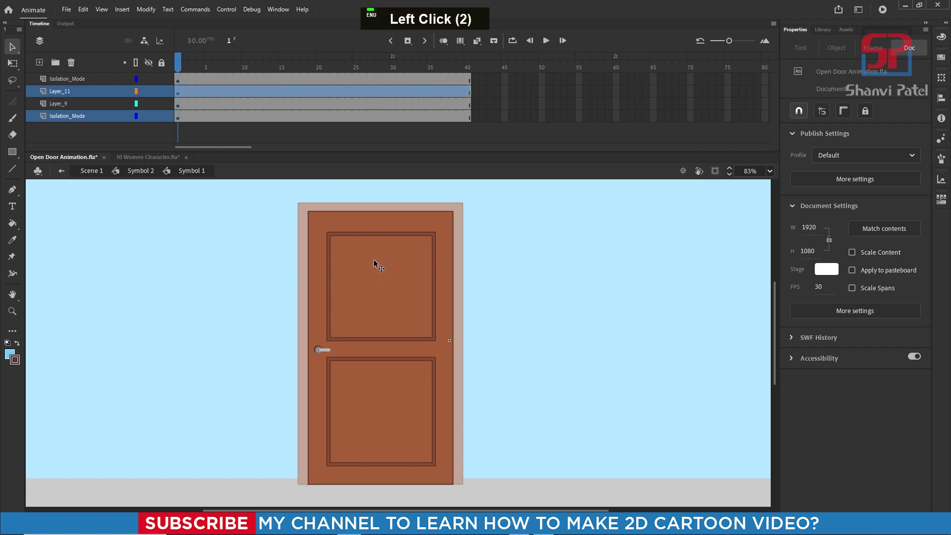
pyautogui.click(396, 229)
pyautogui.click(376, 332)
pyautogui.click(379, 418)
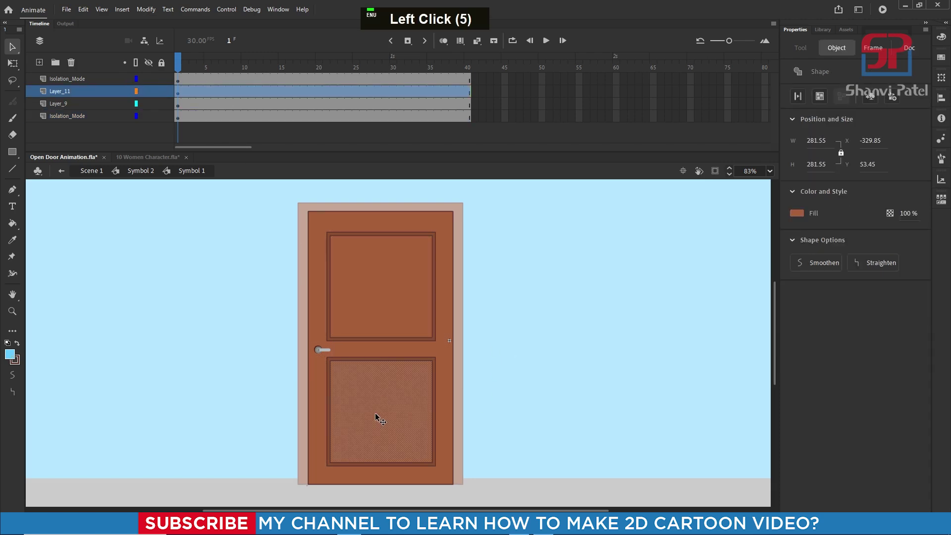
pyautogui.click(446, 296)
pyautogui.click(448, 295)
pyautogui.click(403, 264)
pyautogui.moveTo(365, 151); pyautogui.dragTo(366, 173)
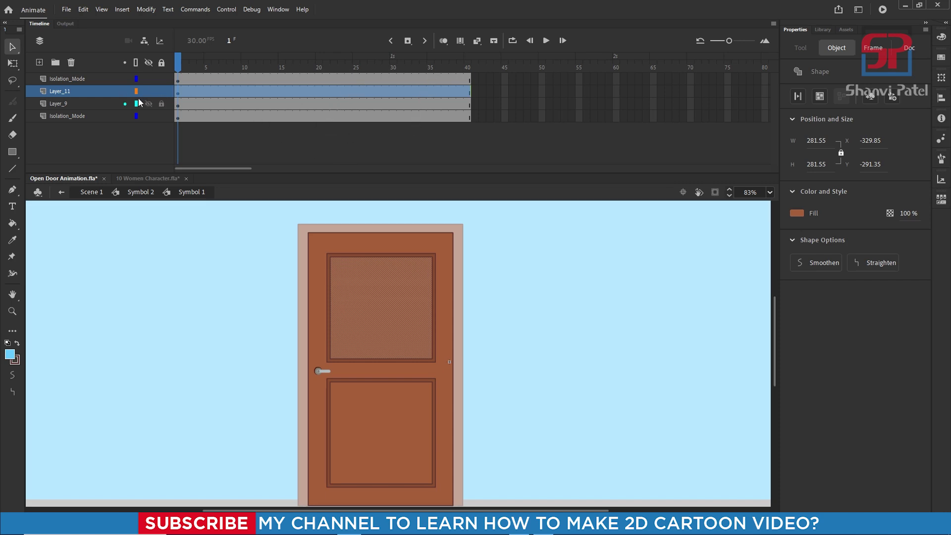
pyautogui.click(74, 79)
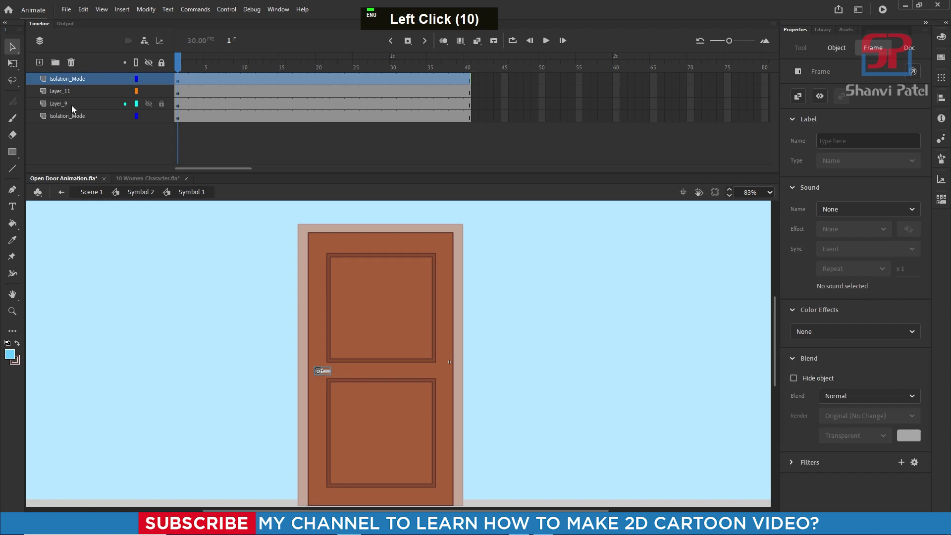
pyautogui.click(319, 372)
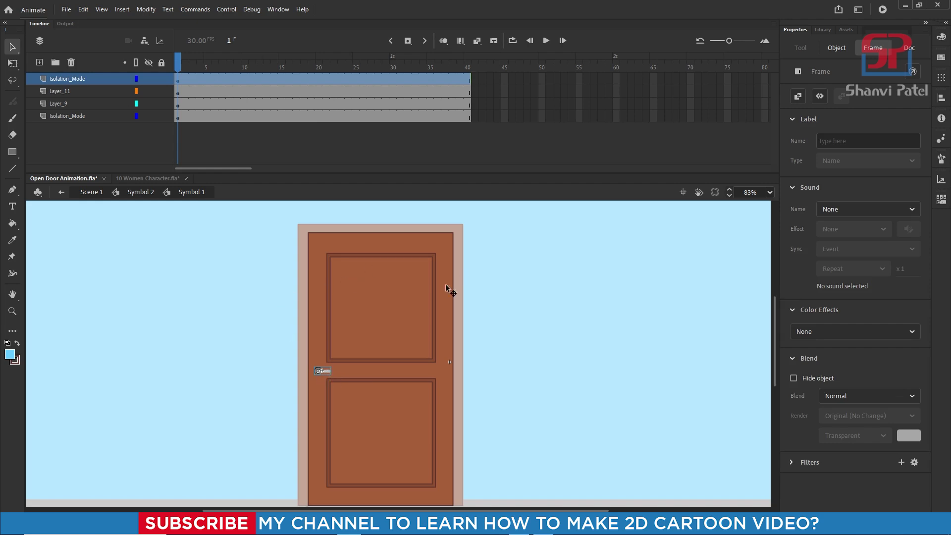
# Insert keyframes at frame 25 on all four layers of the door leaf symbol
pyautogui.click(356, 128)
pyautogui.click(357, 85)
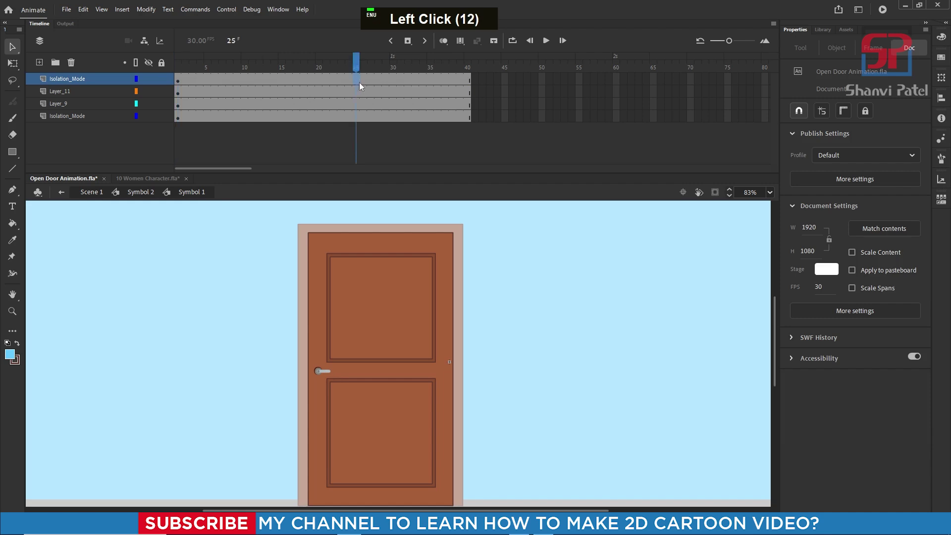
pyautogui.press('F6')
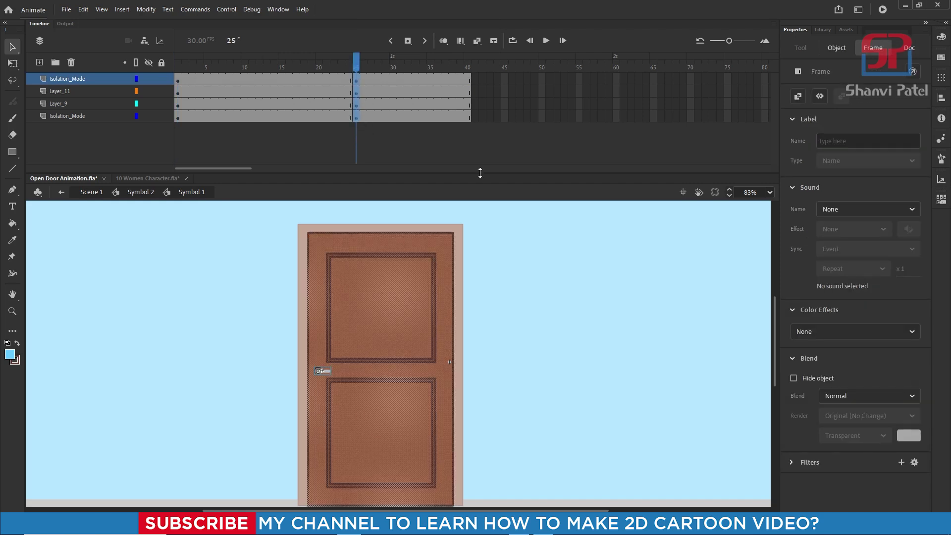
pyautogui.moveTo(480, 170); pyautogui.dragTo(480, 145)
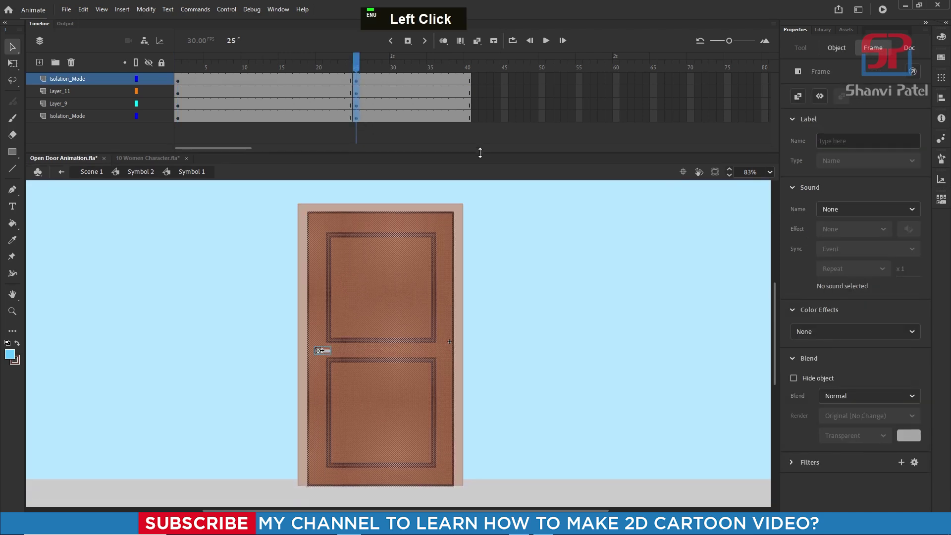
pyautogui.click(542, 271)
pyautogui.click(356, 81)
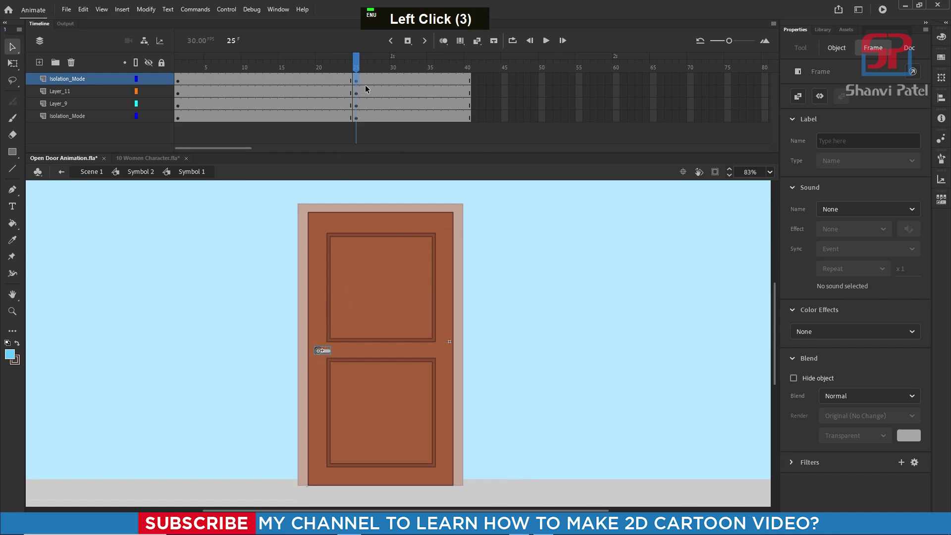
pyautogui.moveTo(355, 91); pyautogui.dragTo(357, 110)
pyautogui.keyDown('shift'); pyautogui.click(358, 117); pyautogui.keyUp('shift')
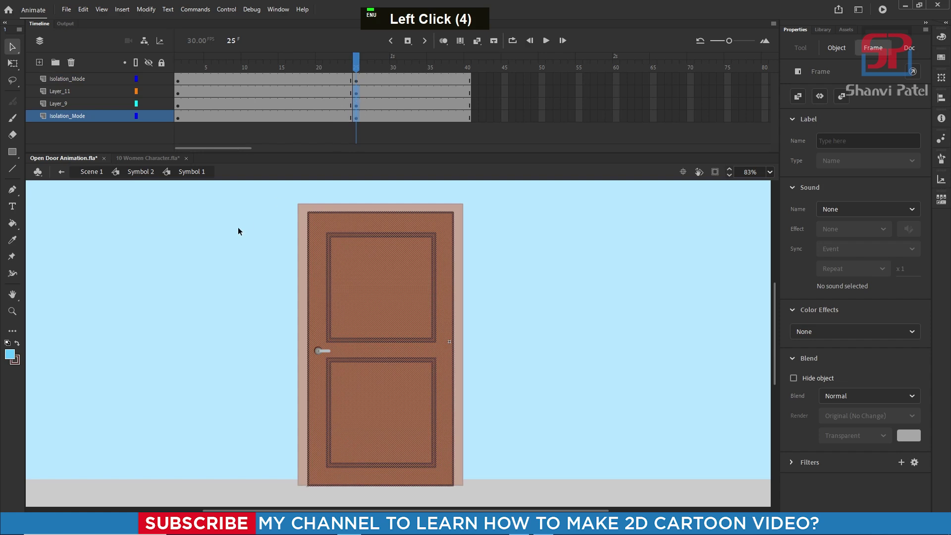
pyautogui.click(237, 255)
pyautogui.moveTo(266, 202); pyautogui.dragTo(487, 502)
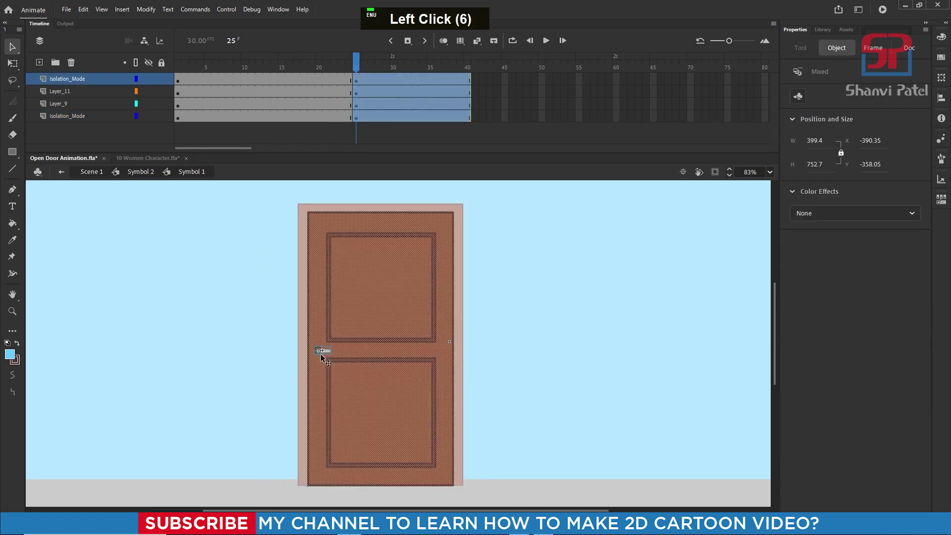
pyautogui.click(241, 273)
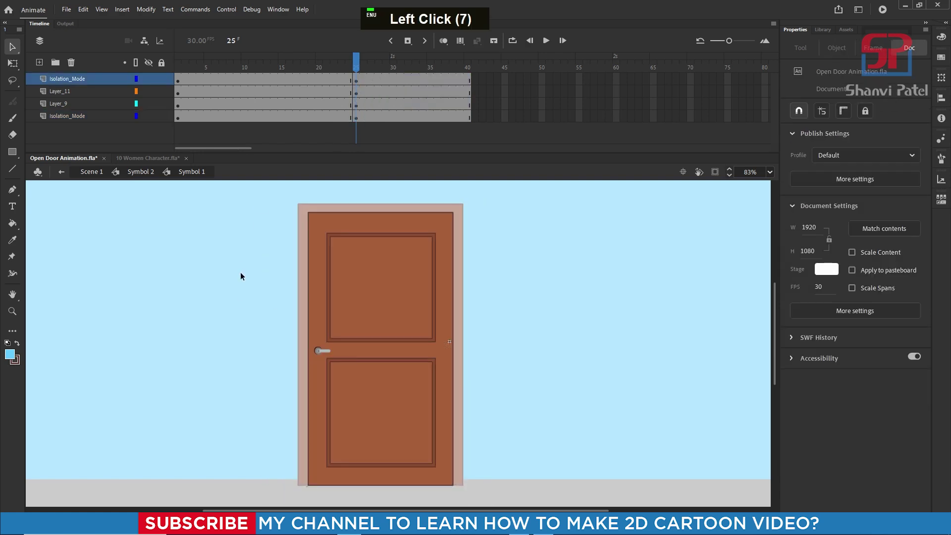
# Skew the three door leaf layers at frame 25 into perspective, about 835 px tall, and narrow them toward the hinge side to about 170 px
pyautogui.click(356, 93)
pyautogui.moveTo(357, 114); pyautogui.dragTo(357, 118)
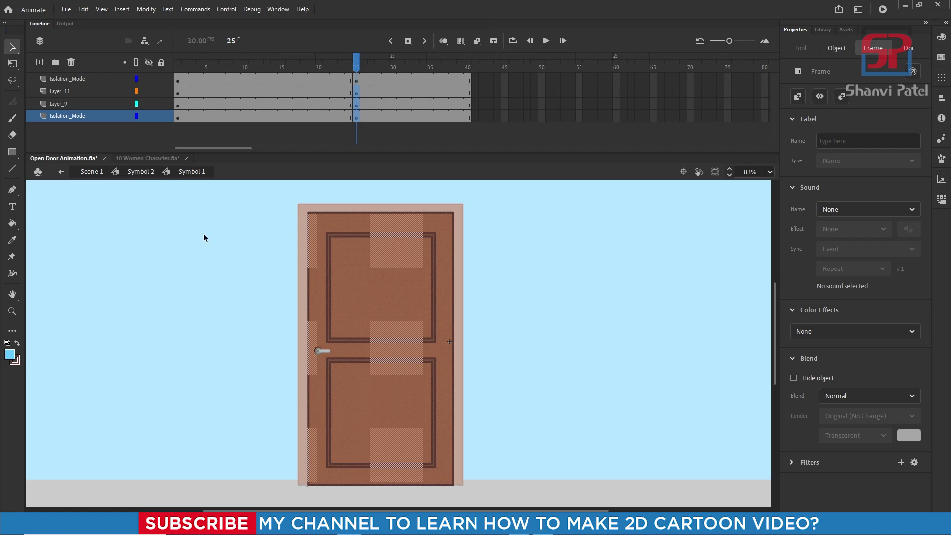
pyautogui.click(13, 63)
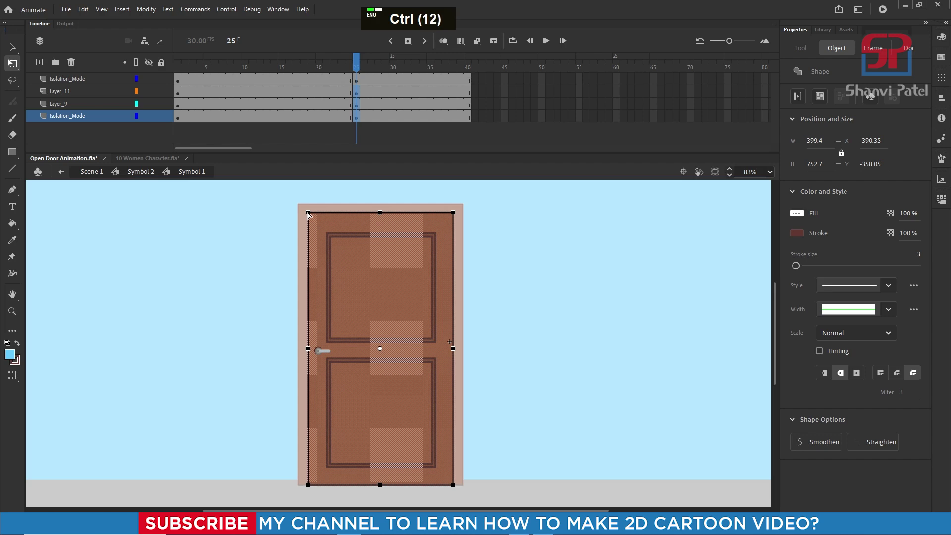
pyautogui.moveTo(307, 213); pyautogui.dragTo(309, 255)
pyautogui.hotkey('ctrl', 'z')
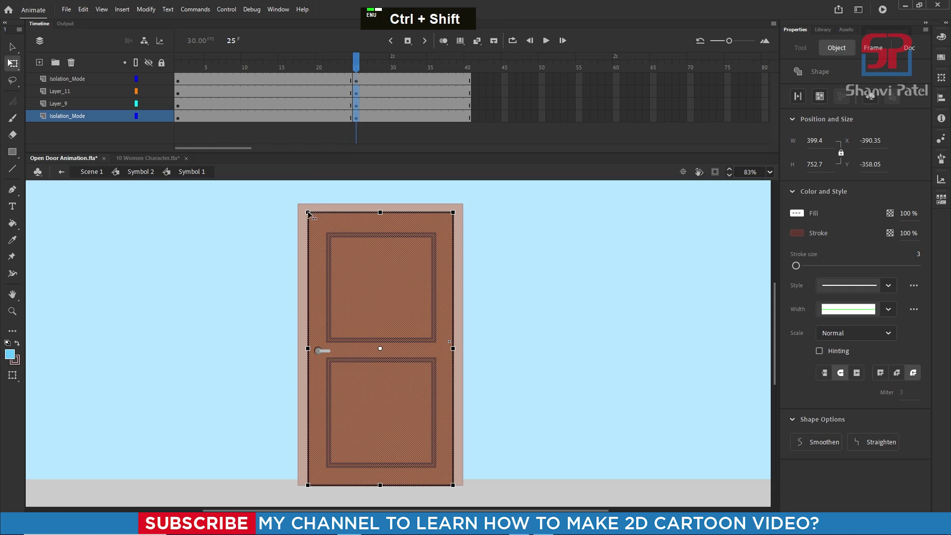
pyautogui.moveTo(308, 211)
pyautogui.mouseDown()
pyautogui.moveTo(311, 199)
pyautogui.moveTo(308, 236)
pyautogui.moveTo(311, 198)
pyautogui.mouseUp()
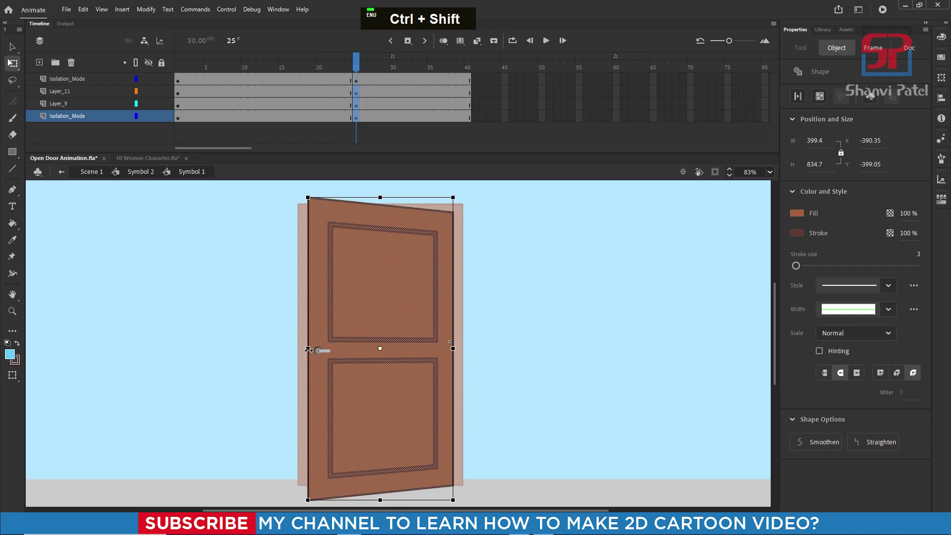
pyautogui.moveTo(308, 350); pyautogui.dragTo(392, 348)
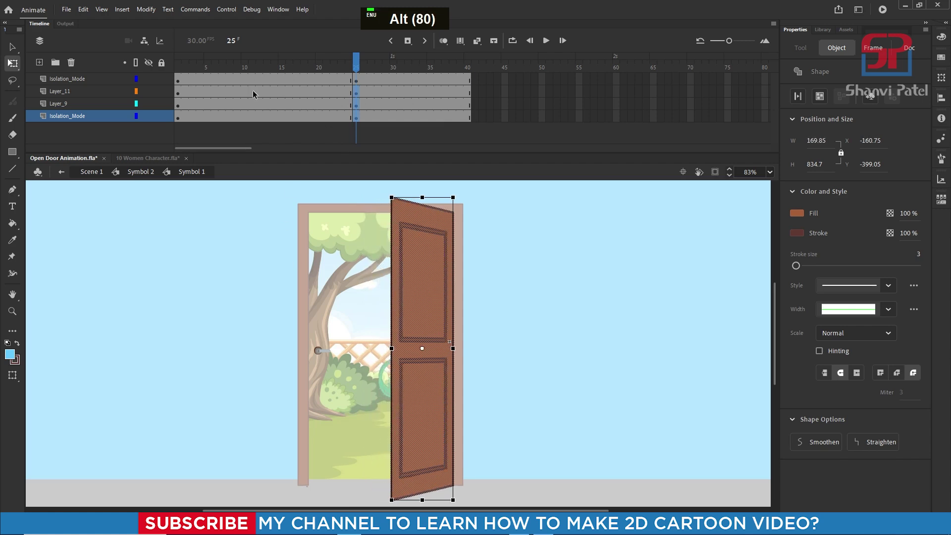
# Create shape tweens between frames 1 and 25 on the three door leaf layers and preview the opening motion
pyautogui.moveTo(239, 89); pyautogui.dragTo(285, 112)
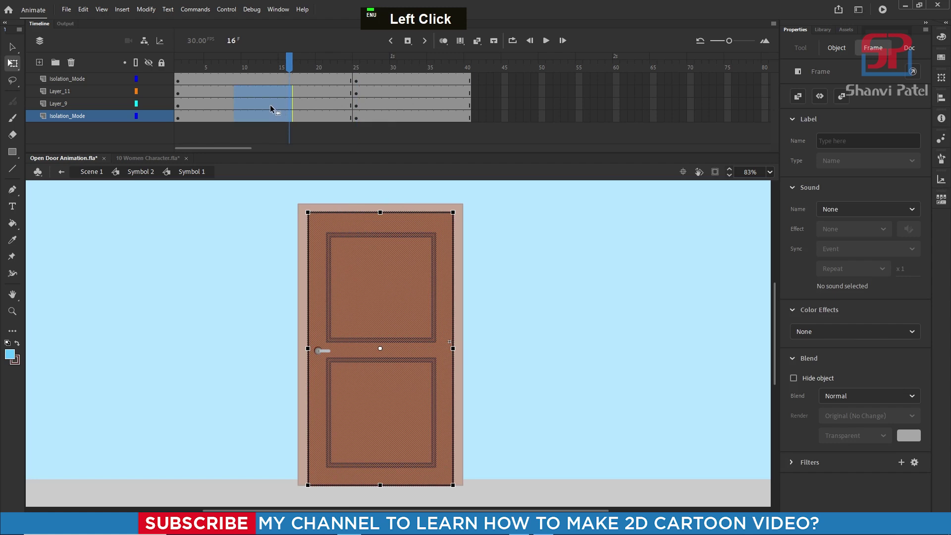
pyautogui.rightClick(270, 105)
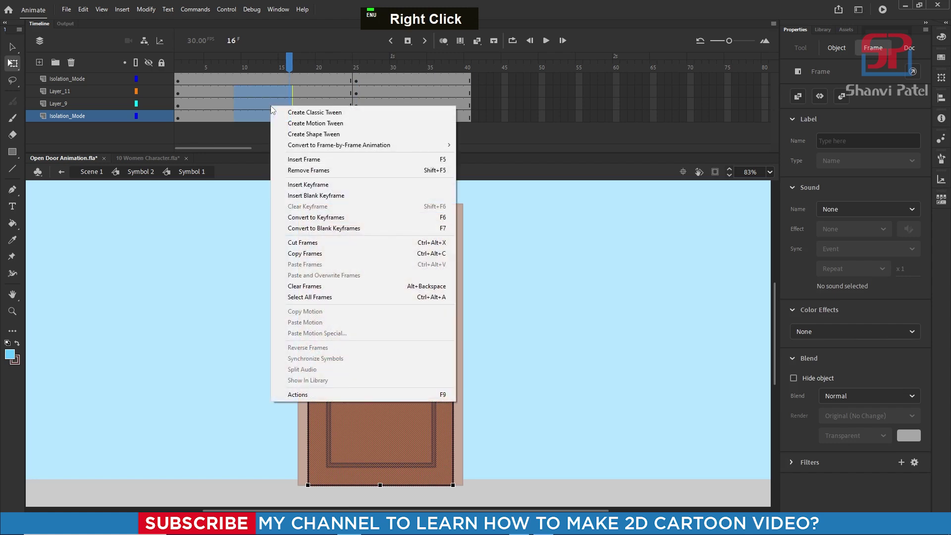
pyautogui.click(315, 135)
pyautogui.moveTo(283, 75); pyautogui.dragTo(353, 99)
# Move the handle onto the opened door leaf at frame 25 and narrow it to about 35 px wide
pyautogui.click(313, 345)
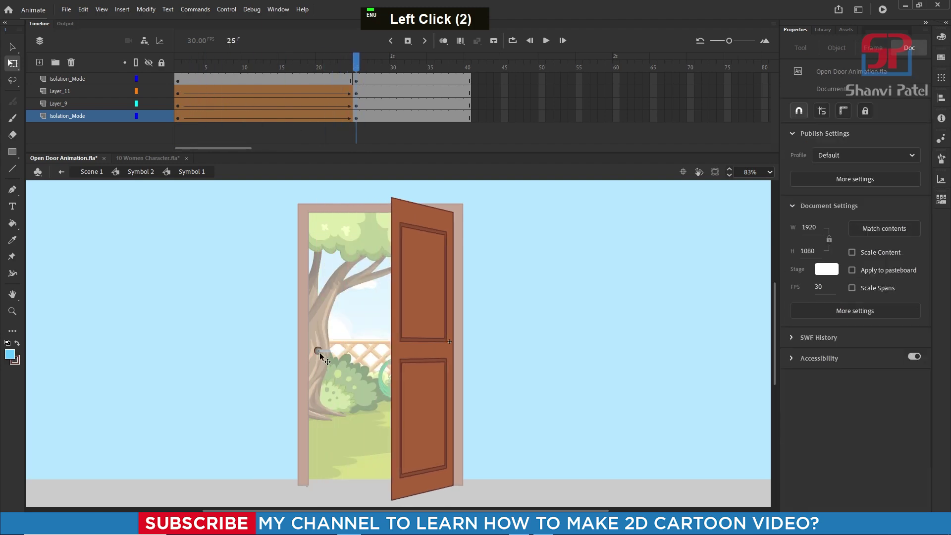
pyautogui.click(319, 353)
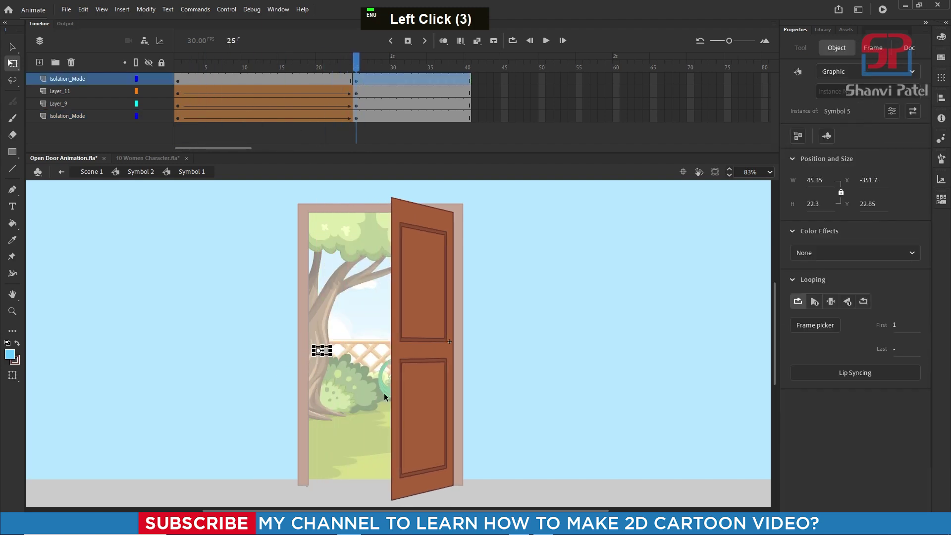
pyautogui.scroll(4, 404, 373)
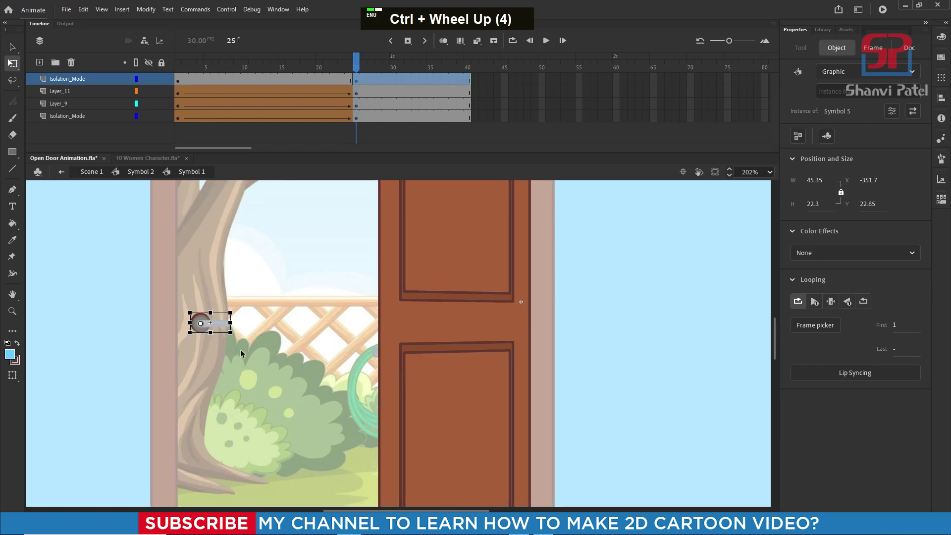
pyautogui.moveTo(216, 327); pyautogui.dragTo(435, 317)
pyautogui.scroll(4, 417, 335)
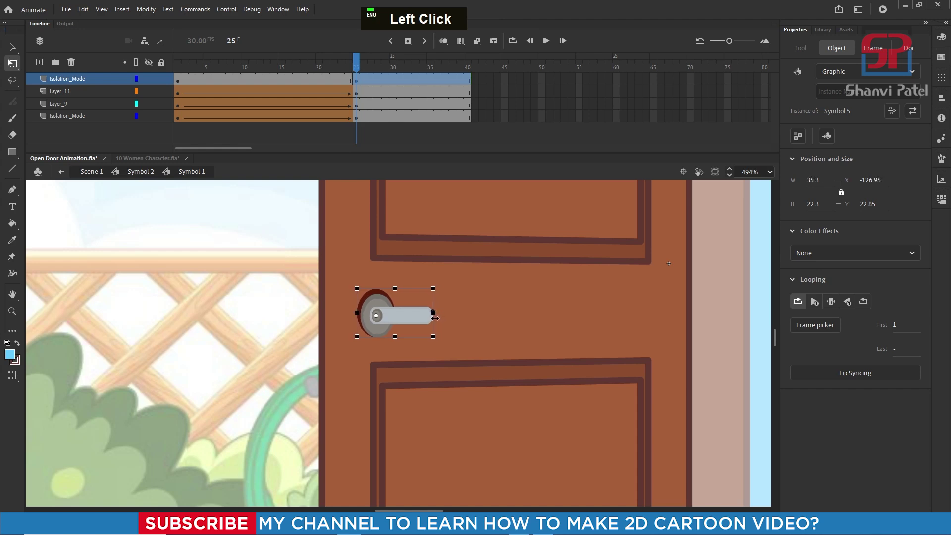
pyautogui.scroll(-5, 407, 308)
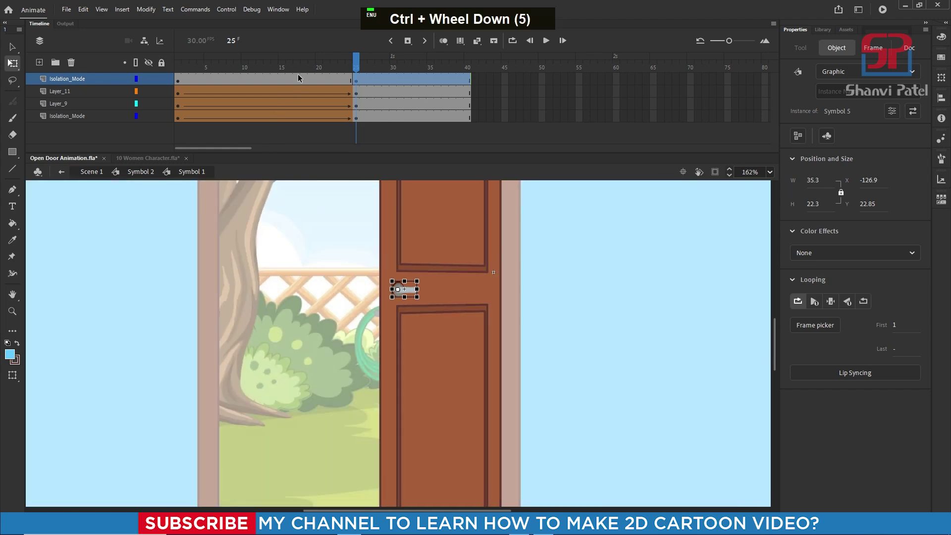
# Create a classic tween on the handle's layer between frames 1 and 25 and preview the door opening
pyautogui.rightClick(298, 76)
pyautogui.click(346, 79)
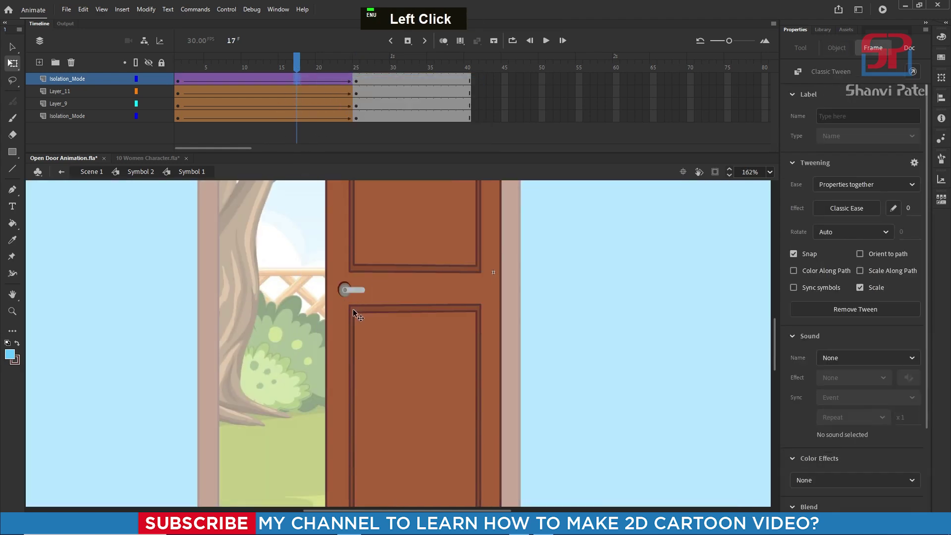
pyautogui.scroll(-4, 352, 310)
pyautogui.press('space')
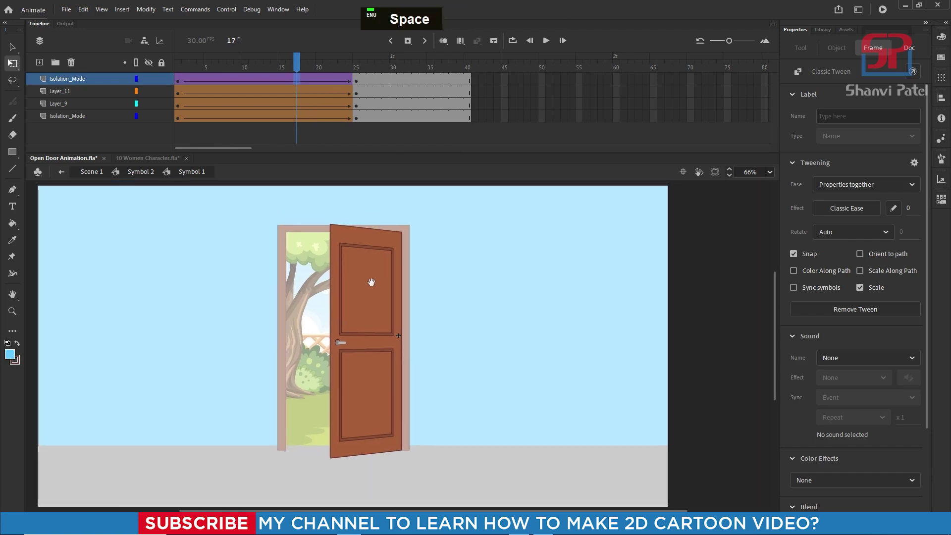
pyautogui.click(180, 83)
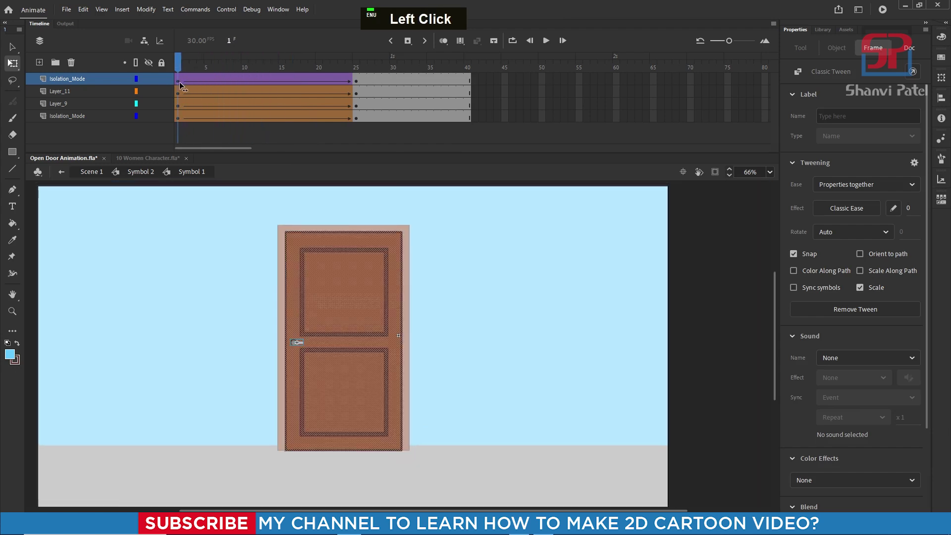
pyautogui.moveTo(180, 85); pyautogui.dragTo(355, 112)
# Narrow the door leaf at frame 25 further toward its hinge side, to about 118 px wide
pyautogui.click(363, 203)
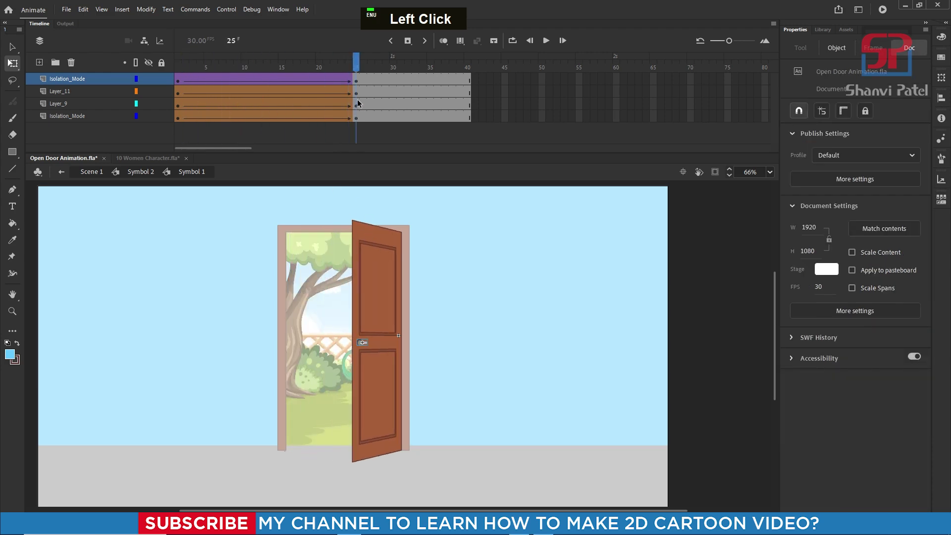
pyautogui.click(358, 117)
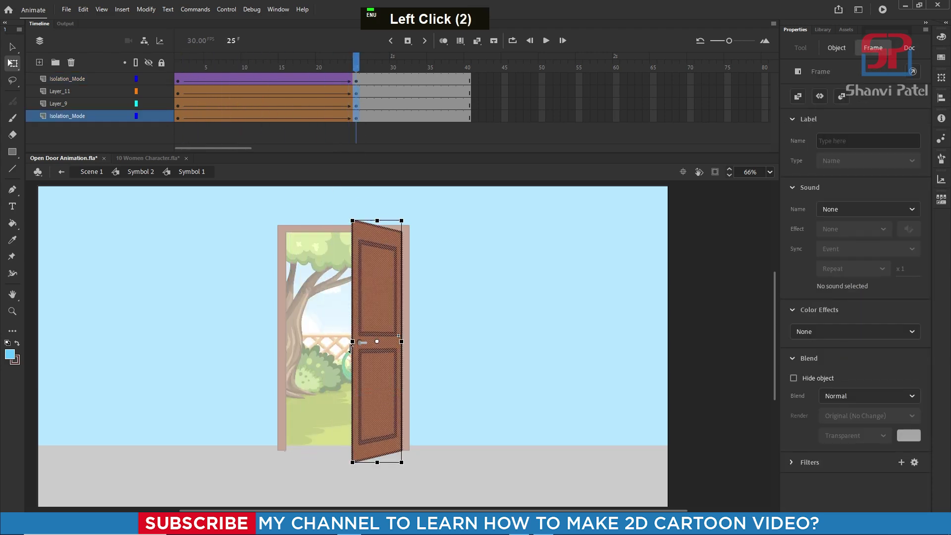
pyautogui.moveTo(352, 342); pyautogui.dragTo(367, 341)
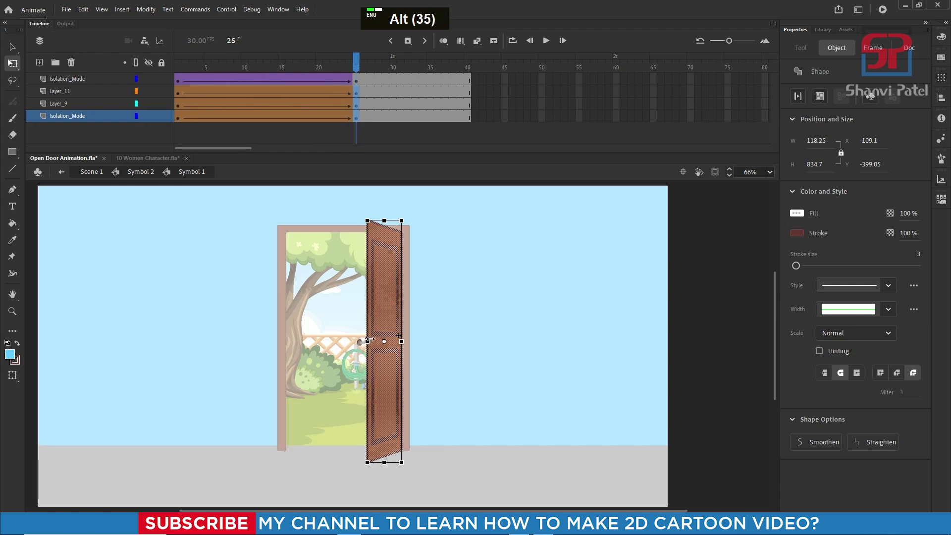
# Shift the handle at frame 25 horizontally back onto the narrowed door leaf, to an X position of about -82
pyautogui.keyDown('ctrl'); pyautogui.scroll(7, 370, 348); pyautogui.keyUp('ctrl')
pyautogui.click(325, 330)
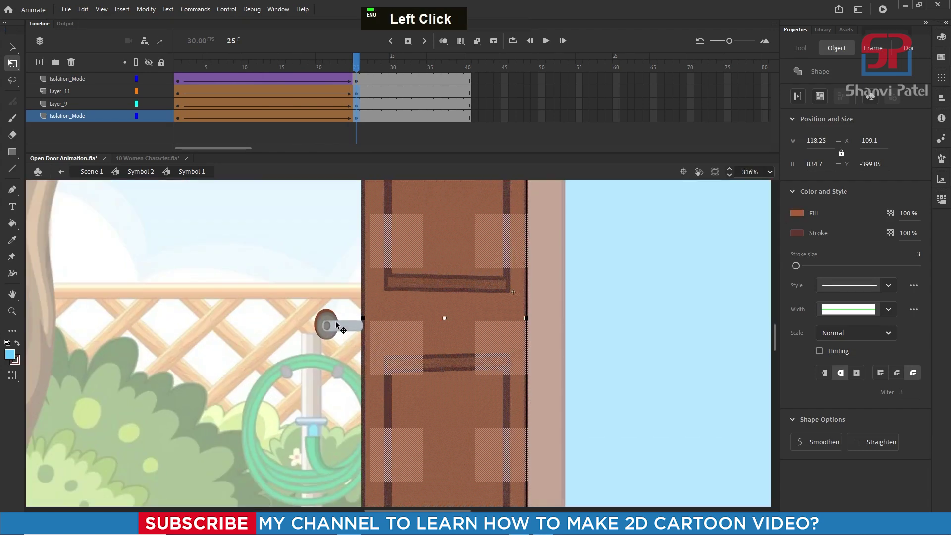
pyautogui.click(325, 329)
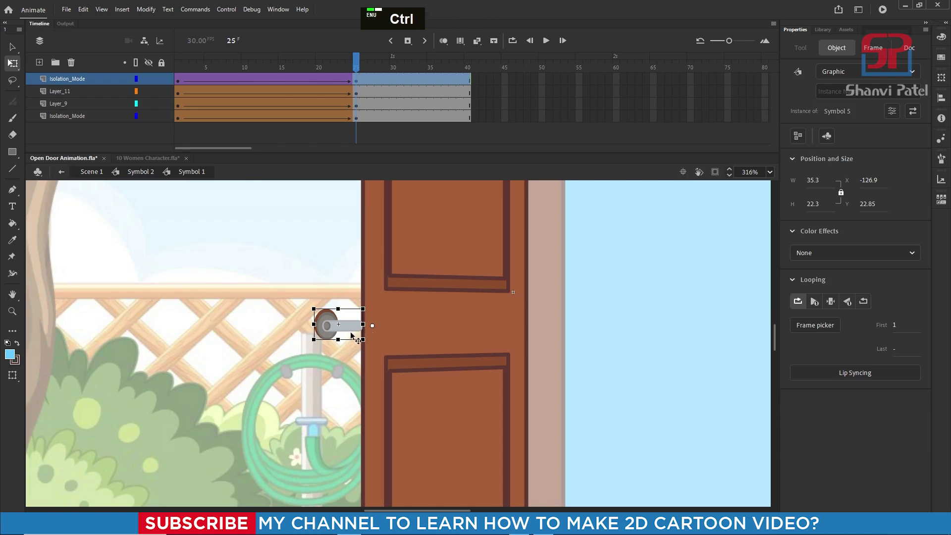
pyautogui.hotkey('ctrl', 'z')
pyautogui.moveTo(351, 331); pyautogui.dragTo(413, 331)
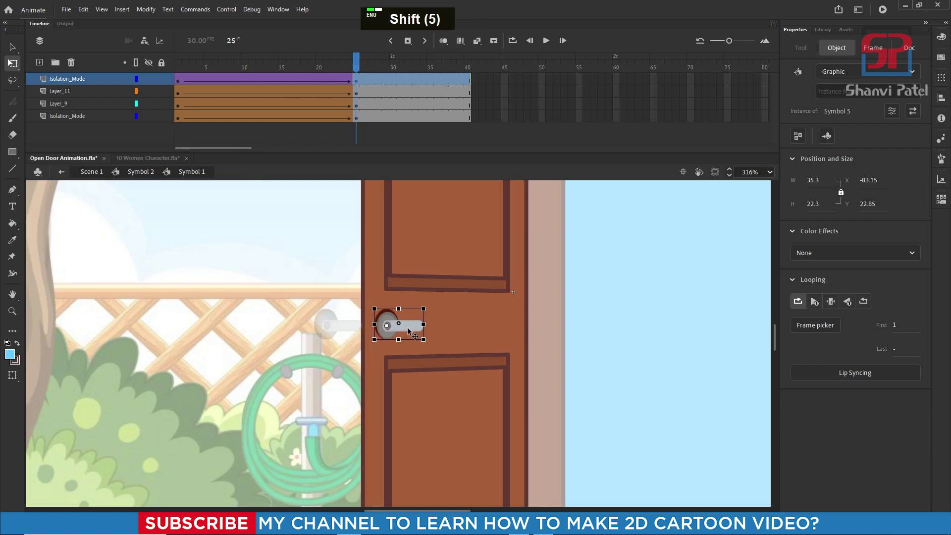
pyautogui.keyDown('ctrl'); pyautogui.scroll(-7, 319, 304); pyautogui.keyUp('ctrl')
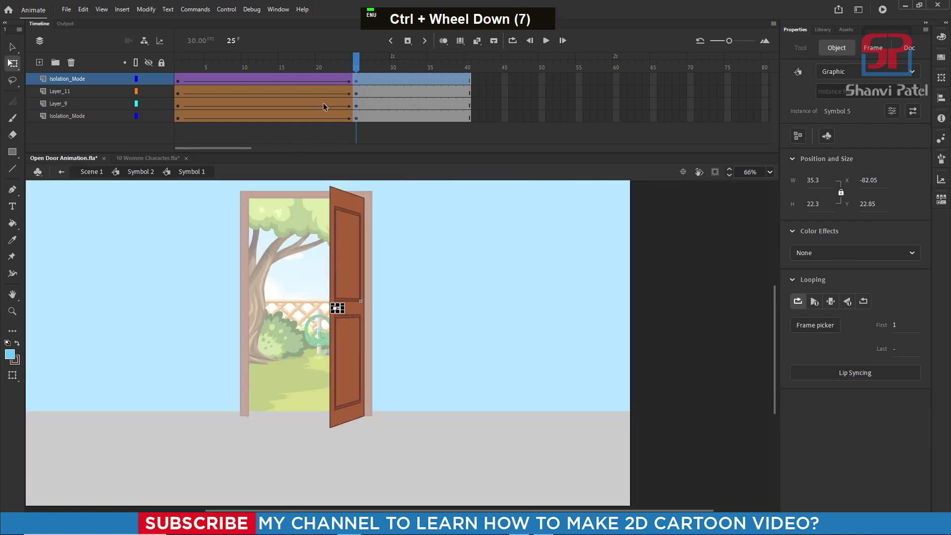
# Preview the door and handle motion up to frame 25 and examine the opened leaf's edge close up
pyautogui.moveTo(351, 63); pyautogui.dragTo(296, 63)
pyautogui.moveTo(279, 96); pyautogui.dragTo(357, 79)
pyautogui.click(174, 278)
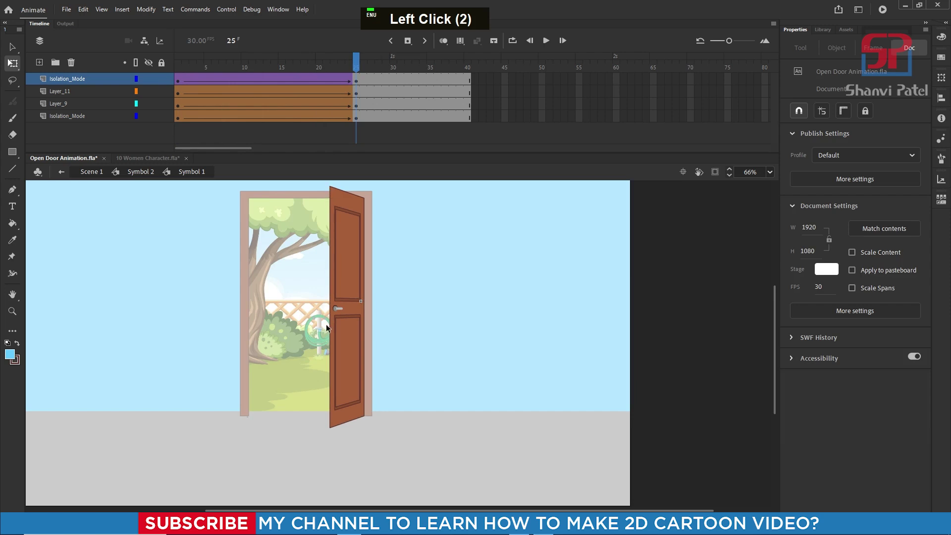
pyautogui.keyDown('ctrl'); pyautogui.scroll(4, 328, 222); pyautogui.keyUp('ctrl')
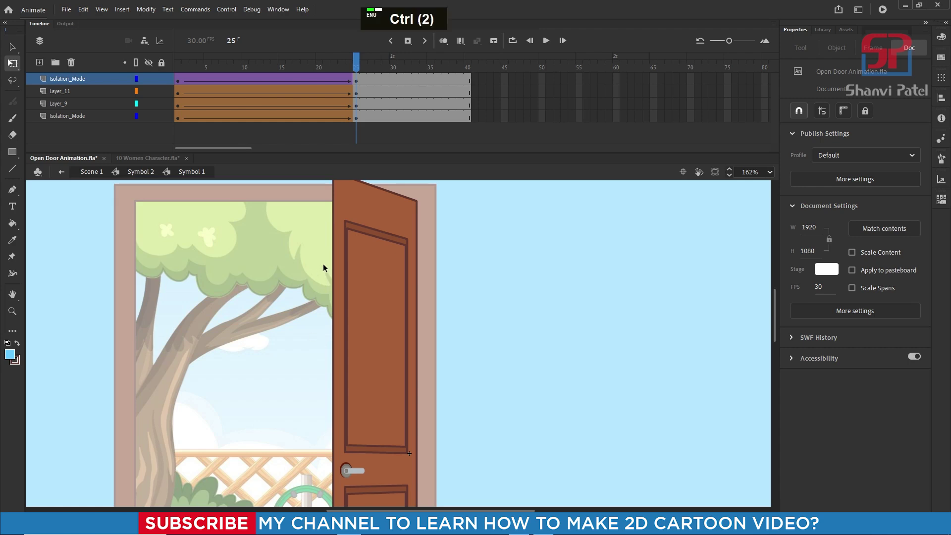
pyautogui.keyDown('ctrl'); pyautogui.scroll(-3, 322, 266); pyautogui.keyUp('ctrl')
pyautogui.keyDown('ctrl'); pyautogui.scroll(-2, 297, 231); pyautogui.keyUp('ctrl')
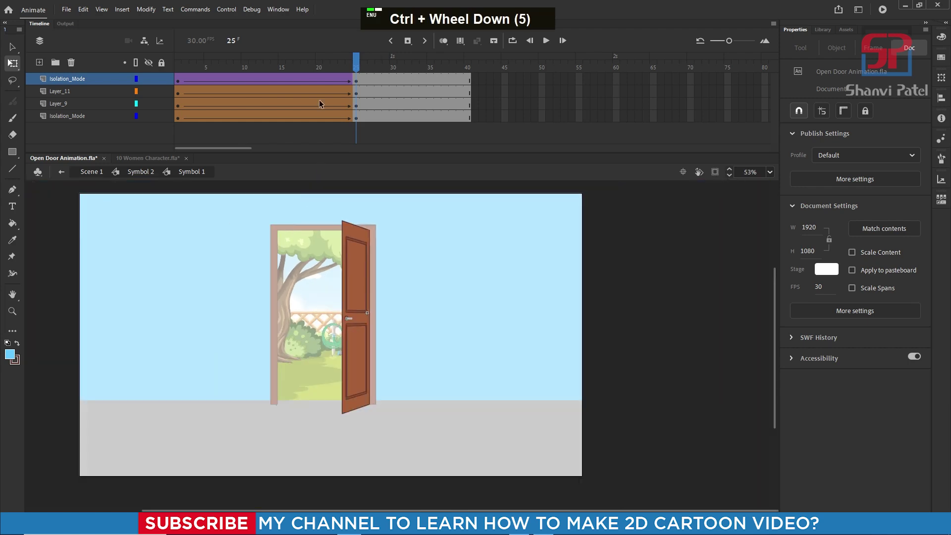
# Add a new layer to the door leaf symbol and place it beneath all the other layers
pyautogui.click(79, 118)
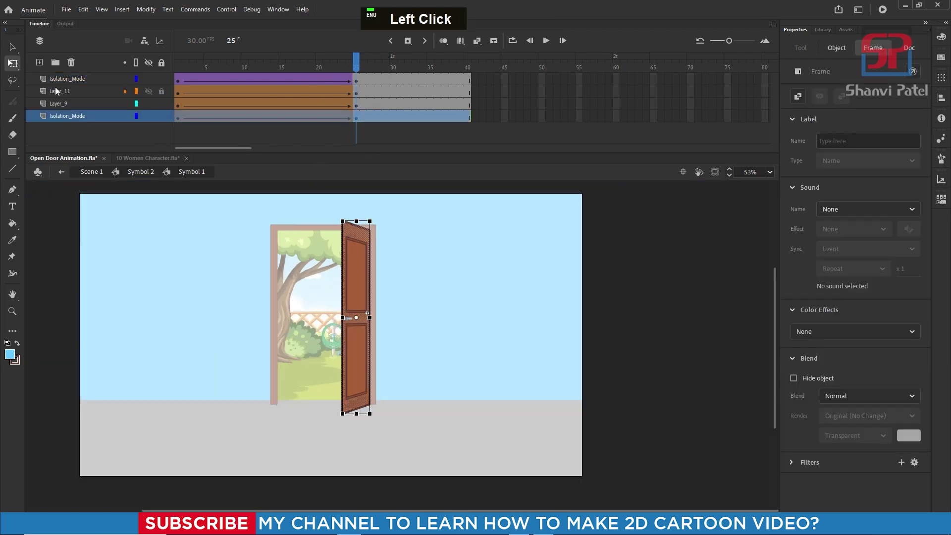
pyautogui.click(39, 62)
pyautogui.moveTo(62, 117); pyautogui.dragTo(65, 137)
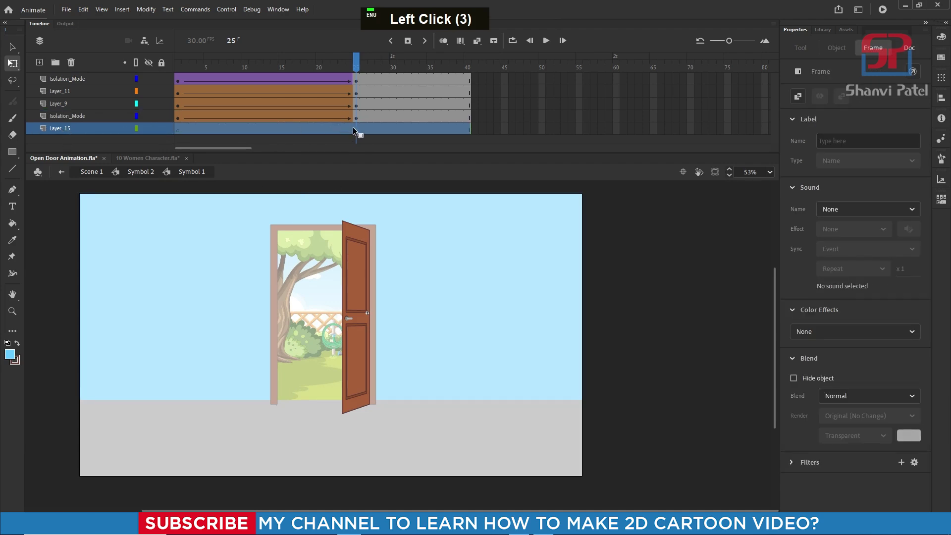
# Insert a keyframe at frame 25 on the empty Layer_15 and activate the Rectangle tool
pyautogui.click(177, 58)
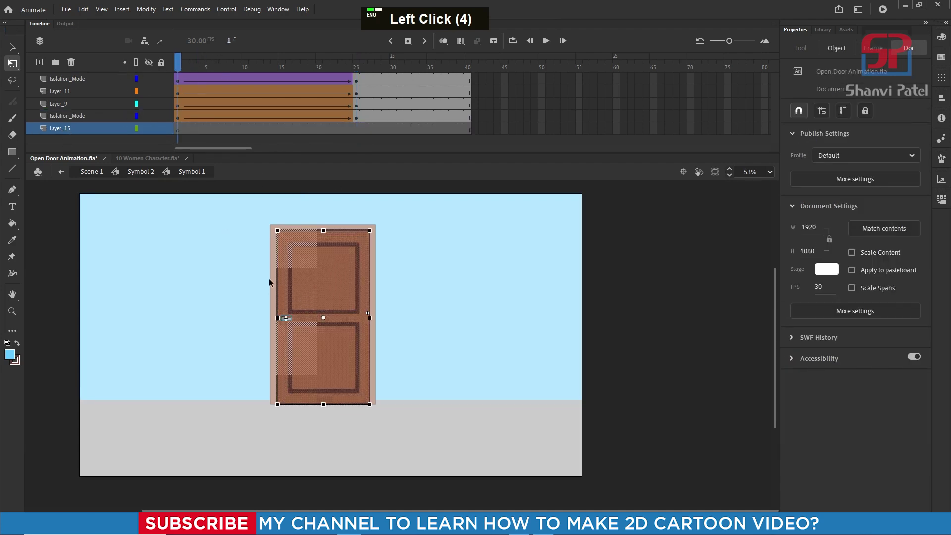
pyautogui.press('ctrl')
pyautogui.click(356, 128)
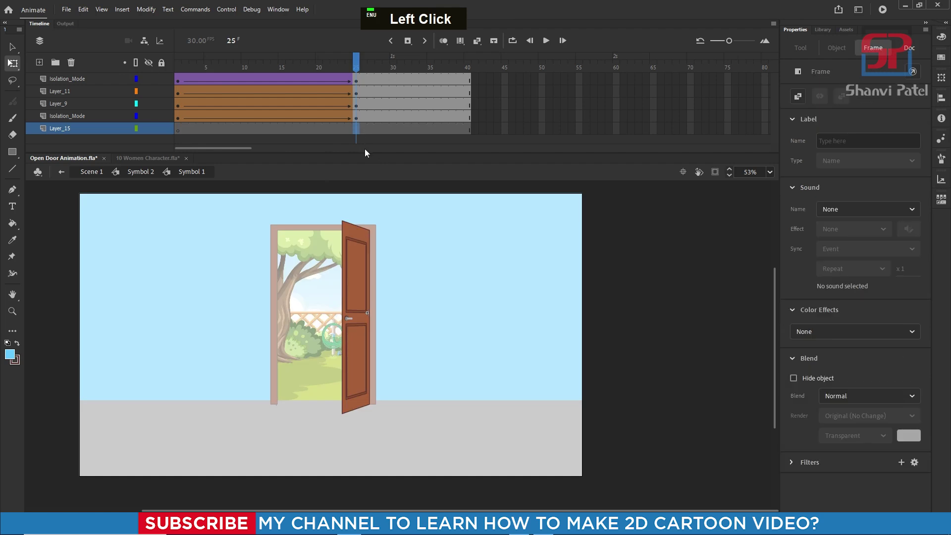
pyautogui.press('F6')
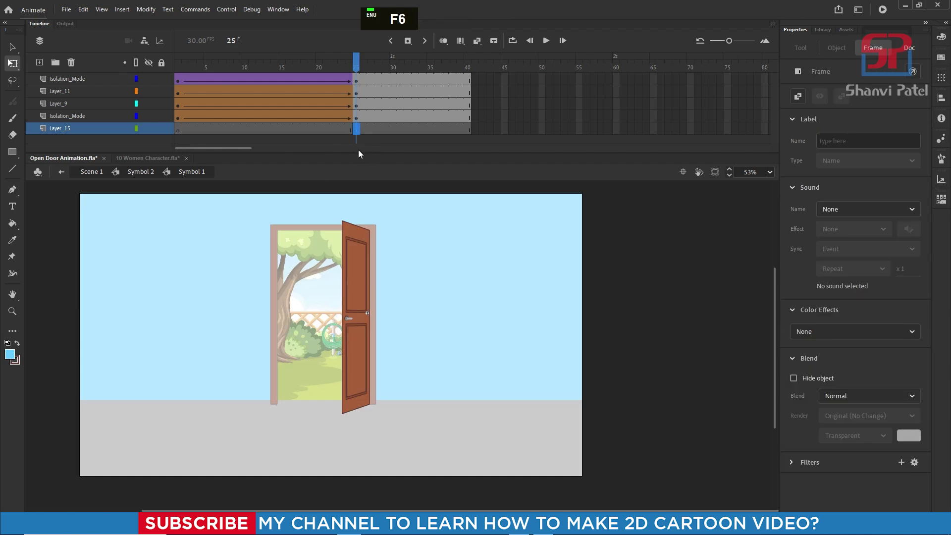
pyautogui.click(12, 152)
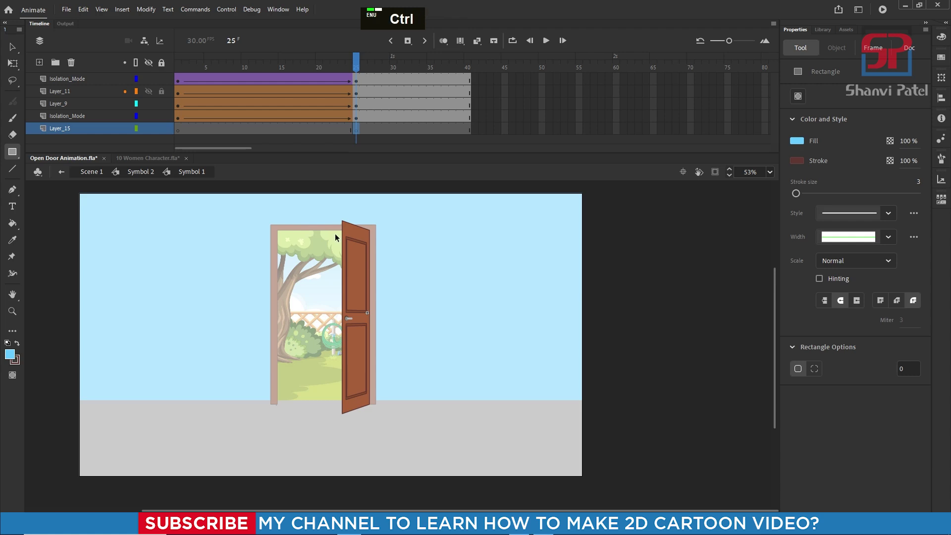
# Draw a filled rectangle about 13 wide and 304 high along the upper free edge of the opened door leaf
pyautogui.keyDown('ctrl'); pyautogui.scroll(7, 342, 222); pyautogui.keyUp('ctrl')
pyautogui.moveTo(361, 197)
pyautogui.mouseDown()
pyautogui.moveTo(329, 326)
pyautogui.moveTo(333, 533)
pyautogui.moveTo(345, 533)
pyautogui.mouseUp()
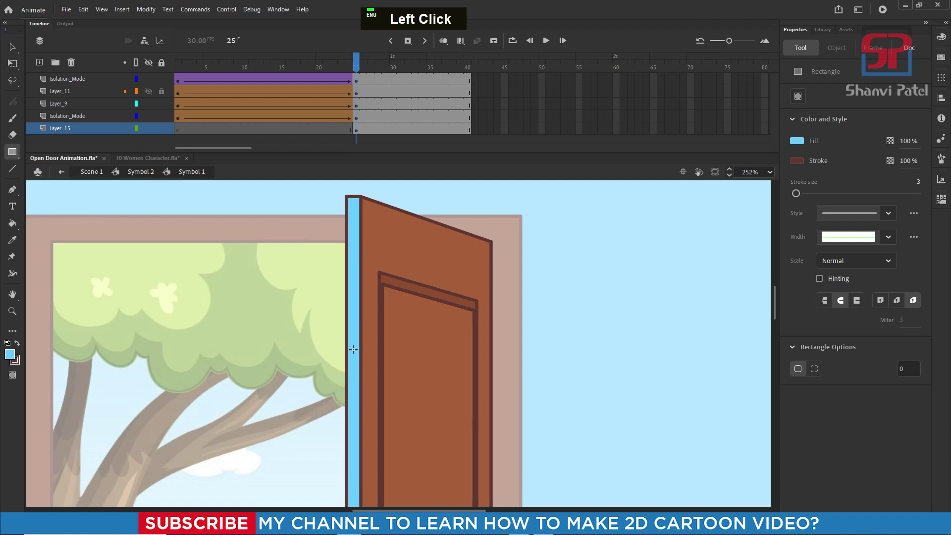
pyautogui.keyDown('ctrl'); pyautogui.scroll(-4, 346, 228); pyautogui.keyUp('ctrl')
pyautogui.keyDown('ctrl'); pyautogui.scroll(1, 351, 357); pyautogui.keyUp('ctrl')
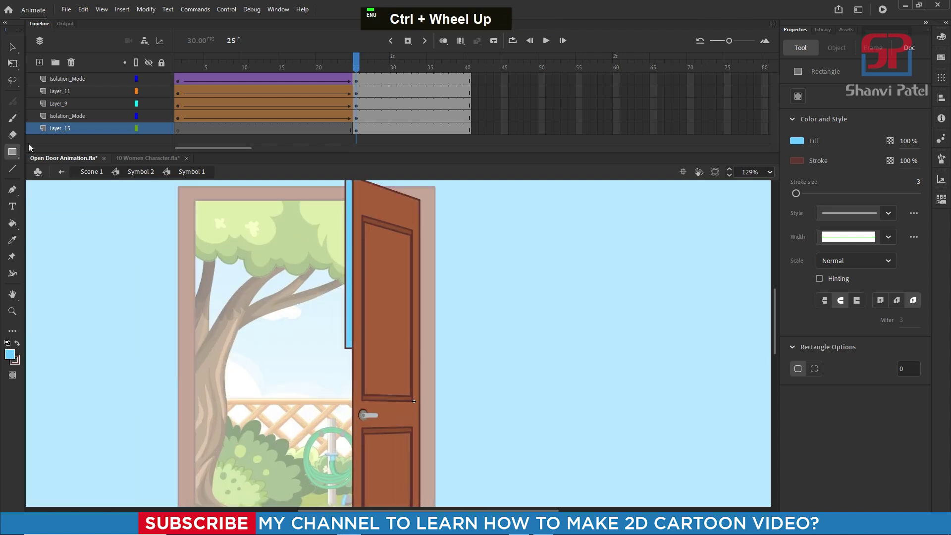
# Stretch the thin edge rectangle down to the door leaf's bottom corner with Free Transform, to a height of about 832
pyautogui.click(13, 63)
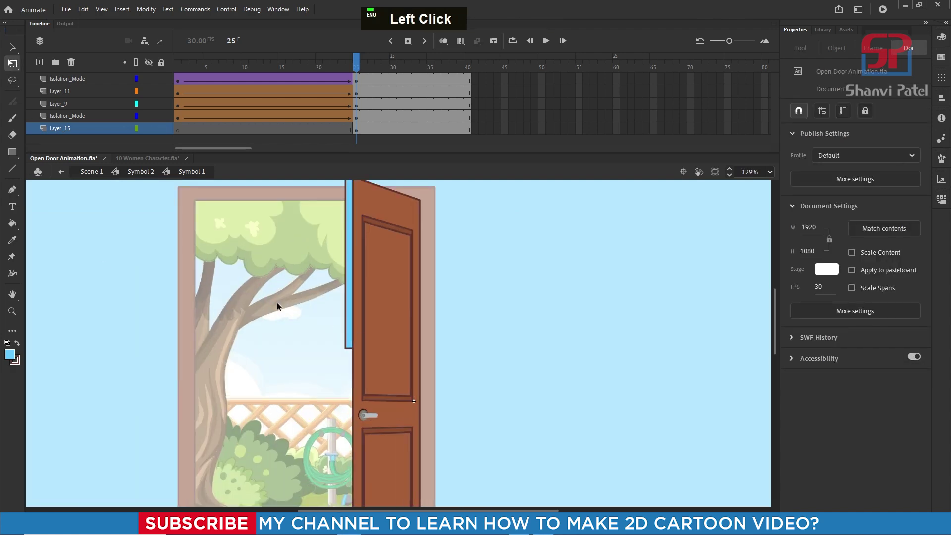
pyautogui.doubleClick(347, 340)
pyautogui.scroll(-4, 356, 335)
pyautogui.scroll(2, 360, 328)
pyautogui.scroll(2, 359, 328)
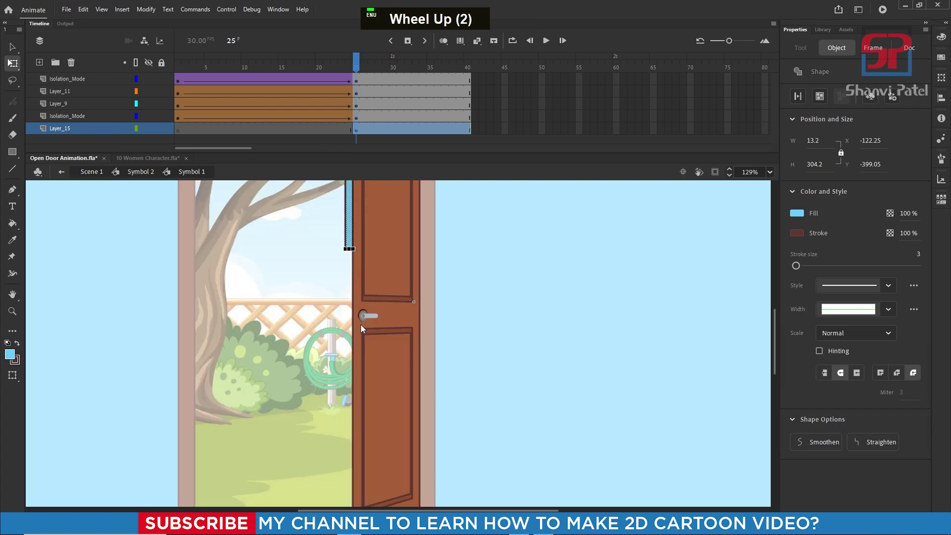
pyautogui.moveTo(347, 249); pyautogui.dragTo(349, 455)
pyautogui.scroll(-3, 367, 373)
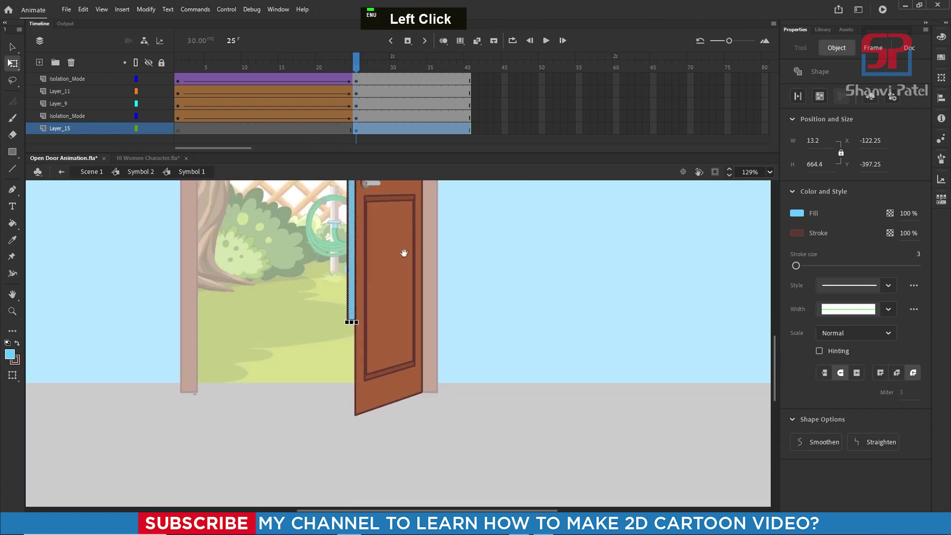
pyautogui.moveTo(351, 323); pyautogui.dragTo(365, 420)
pyautogui.scroll(9, 365, 419)
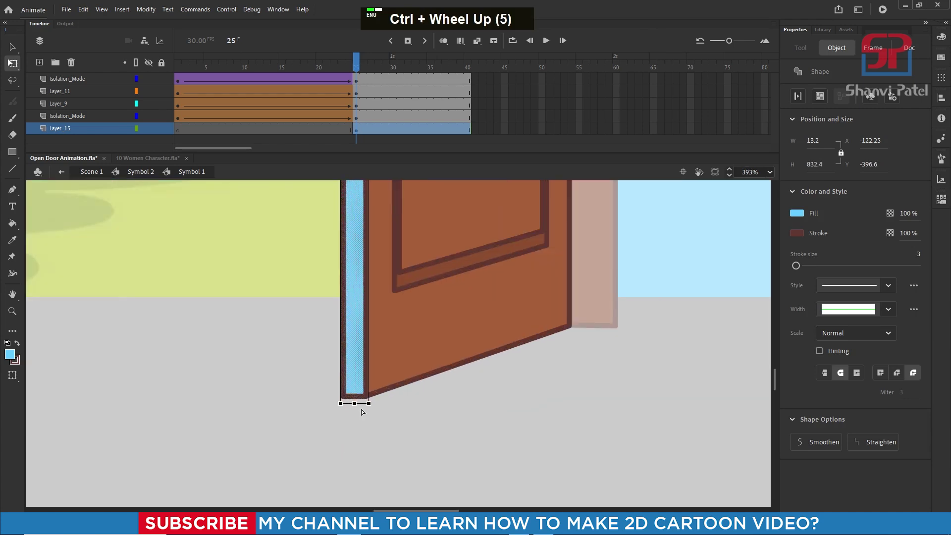
pyautogui.scroll(-10, 358, 390)
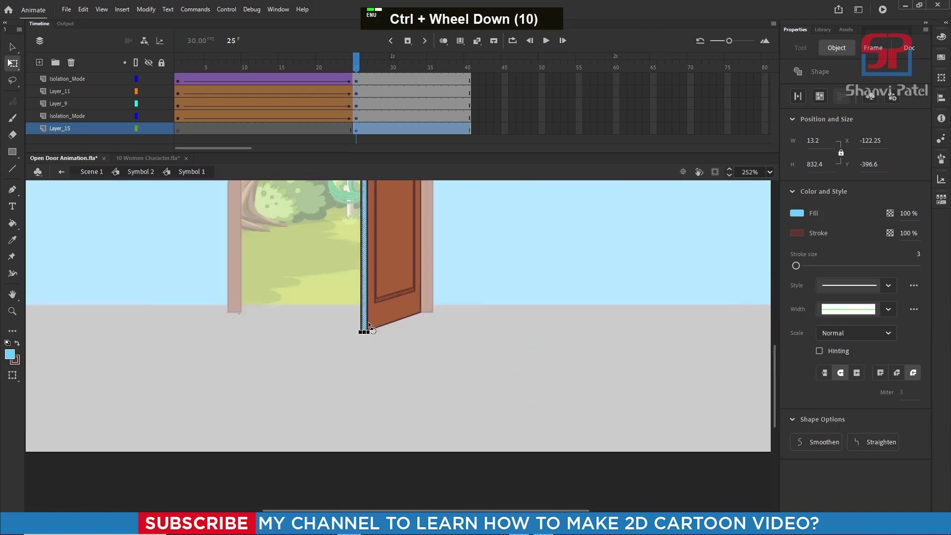
# Apply the door leaf's brown fill to the edge strip with the Eyedropper
pyautogui.scroll(4, 373, 237)
pyautogui.moveTo(384, 272); pyautogui.dragTo(389, 316)
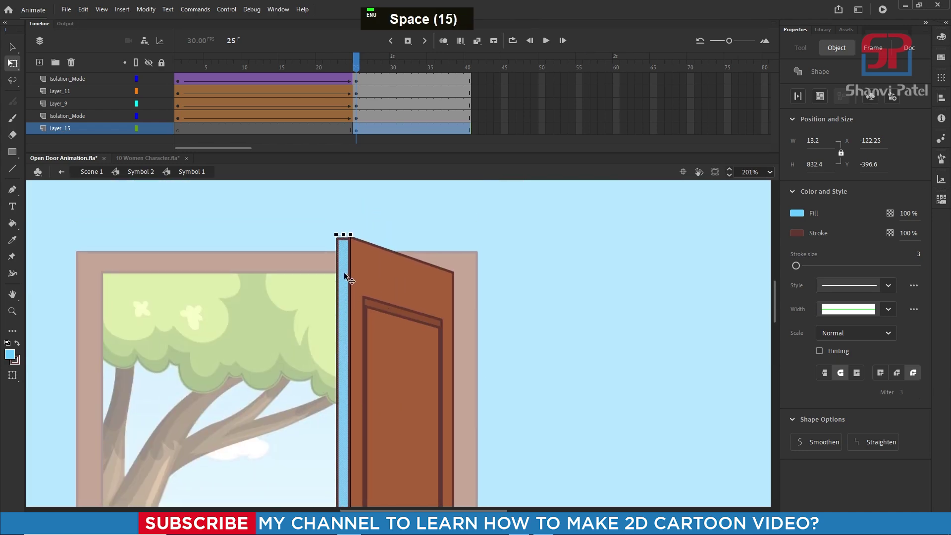
pyautogui.click(13, 239)
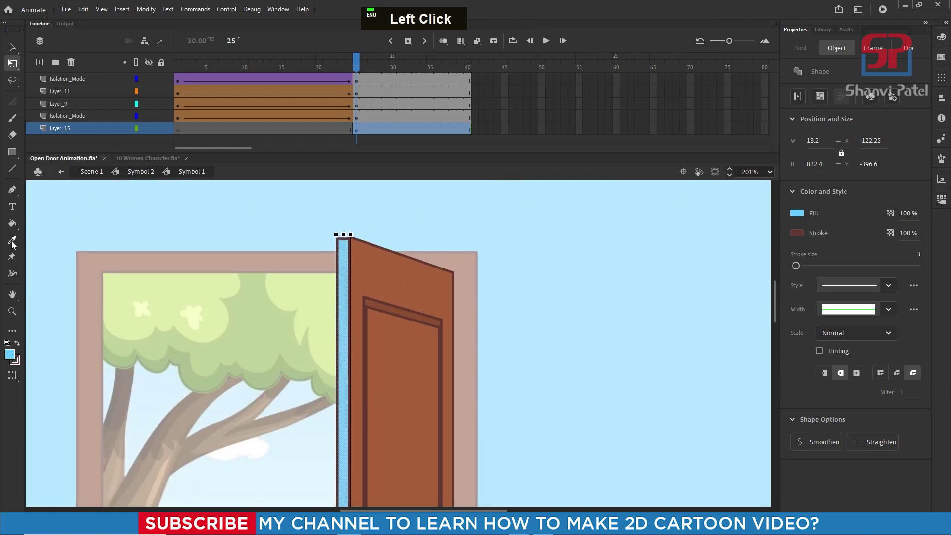
pyautogui.click(390, 352)
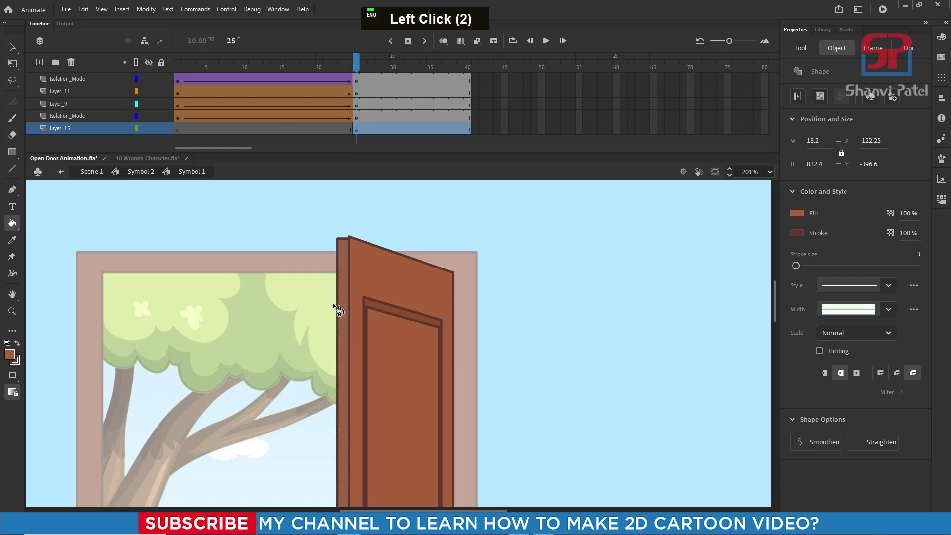
# Nudge the edge strip up to meet the leaf's top corner, to a Y position of about -398.7
pyautogui.scroll(7, 334, 305)
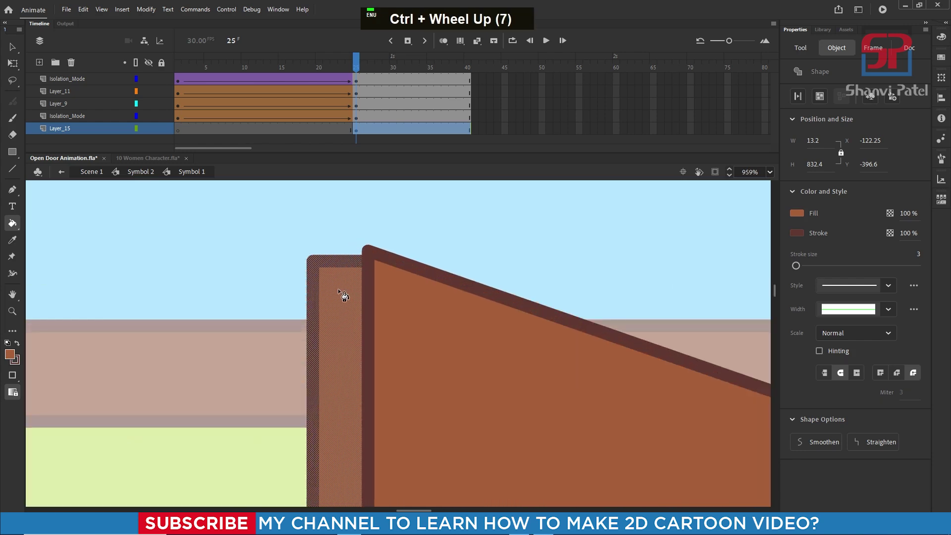
pyautogui.press('v')
pyautogui.click(342, 294)
pyautogui.click(220, 228)
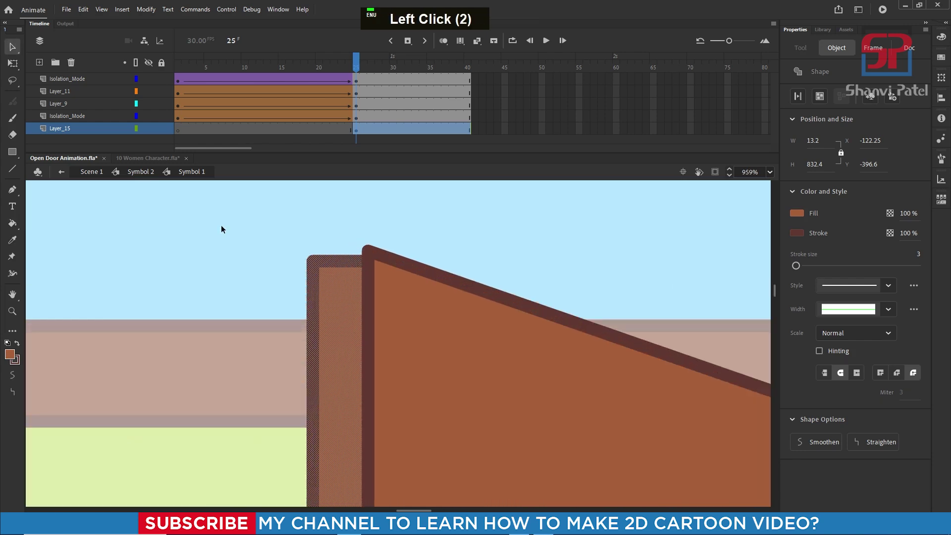
pyautogui.doubleClick(335, 288)
pyautogui.press('alt')
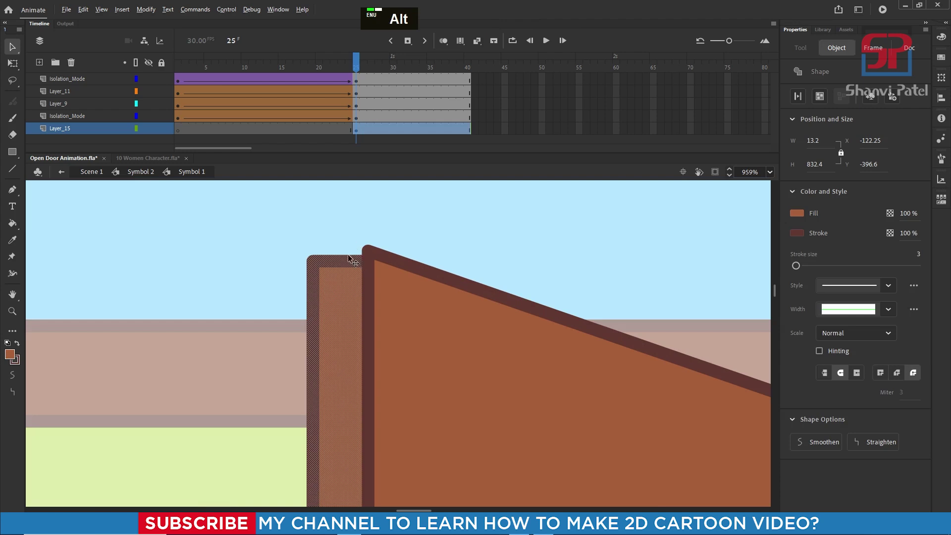
pyautogui.doubleClick(342, 299)
pyautogui.moveTo(341, 305); pyautogui.dragTo(342, 300)
pyautogui.scroll(-11, 325, 297)
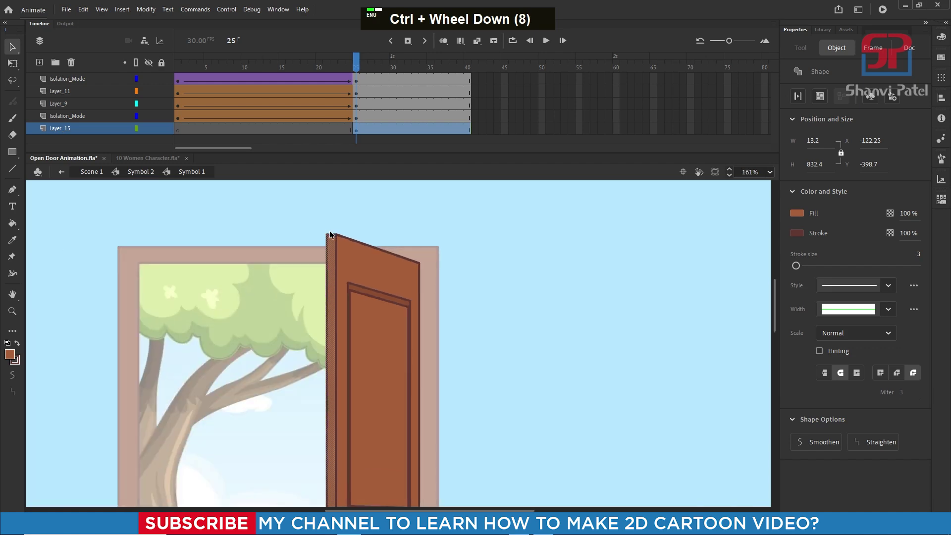
# Stretch the edge strip's lower end to meet the leaf's bottom corner, to a height of about 834
pyautogui.scroll(4, 320, 306)
pyautogui.moveTo(331, 457); pyautogui.dragTo(400, 255)
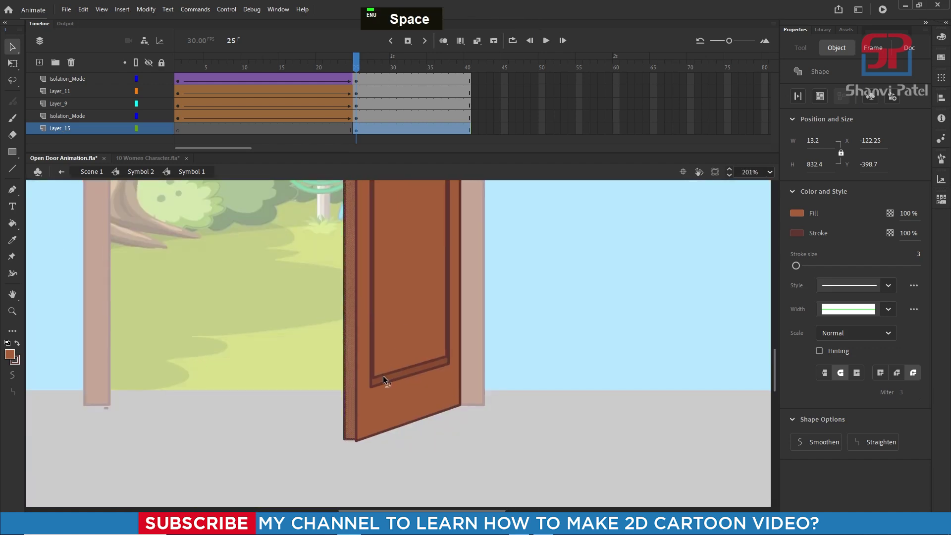
pyautogui.press('q')
pyautogui.scroll(9, 342, 445)
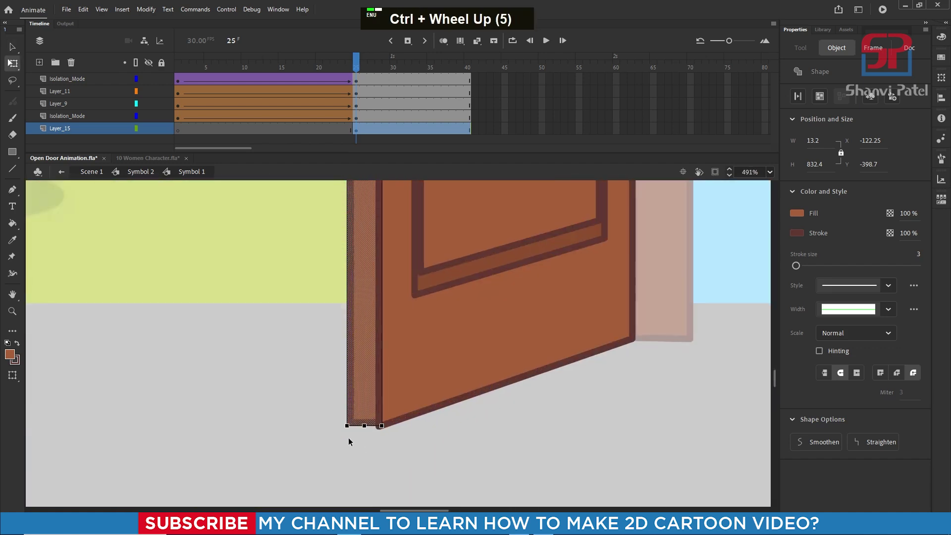
pyautogui.moveTo(386, 410); pyautogui.dragTo(388, 420)
pyautogui.scroll(-9, 391, 365)
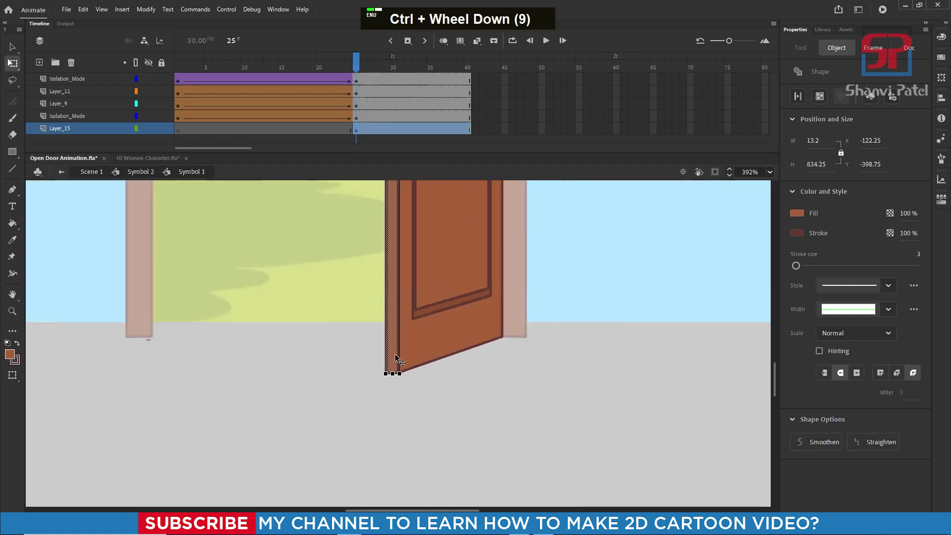
# Deselect the edge strip and examine its fit along the full height of the opened door leaf
pyautogui.scroll(-4, 393, 371)
pyautogui.scroll(4, 384, 196)
pyautogui.click(351, 298)
pyautogui.moveTo(351, 297); pyautogui.dragTo(427, 303)
pyautogui.click(373, 236)
pyautogui.scroll(-4, 363, 215)
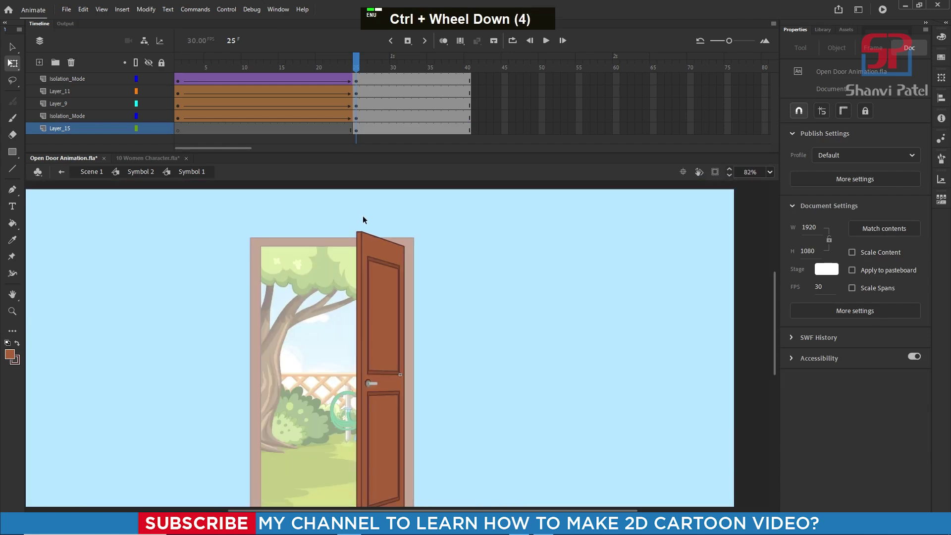
pyautogui.scroll(7, 357, 282)
pyautogui.scroll(-5, 361, 290)
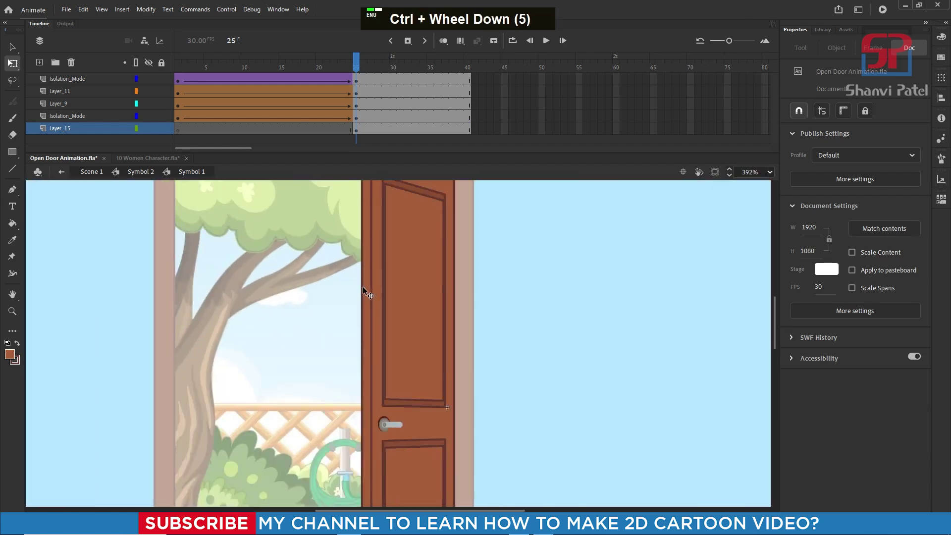
# Change the edge strip's fill to a lighter brown, about #BE733F
pyautogui.scroll(4, 352, 252)
pyautogui.click(385, 269)
pyautogui.doubleClick(386, 271)
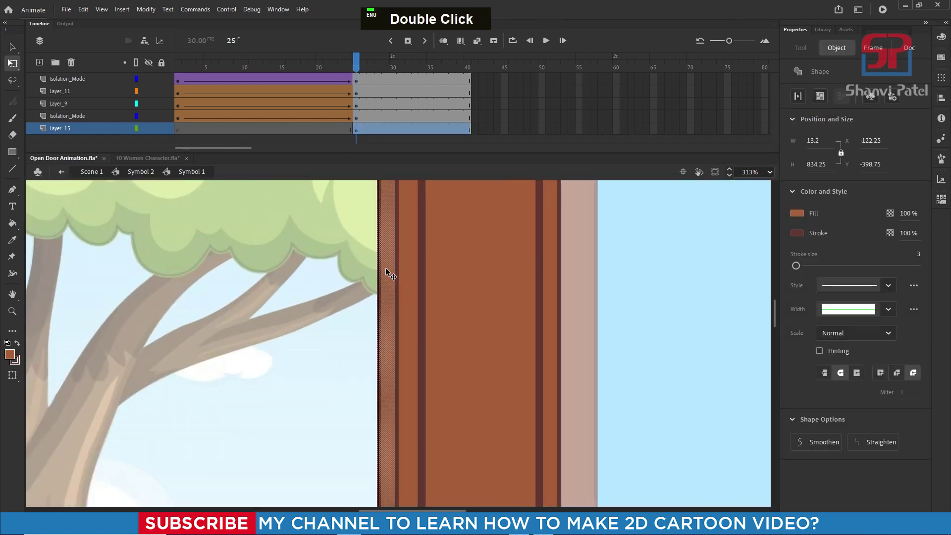
pyautogui.click(795, 214)
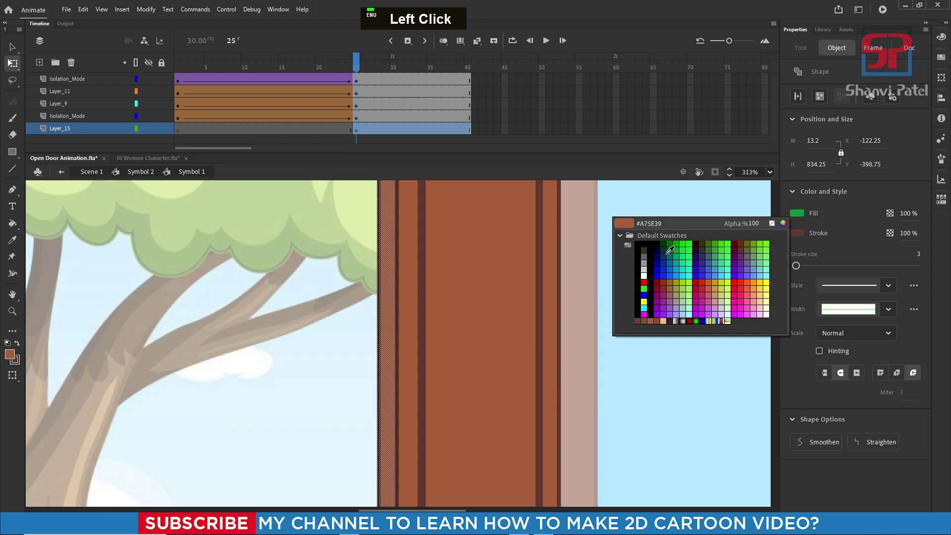
pyautogui.click(784, 224)
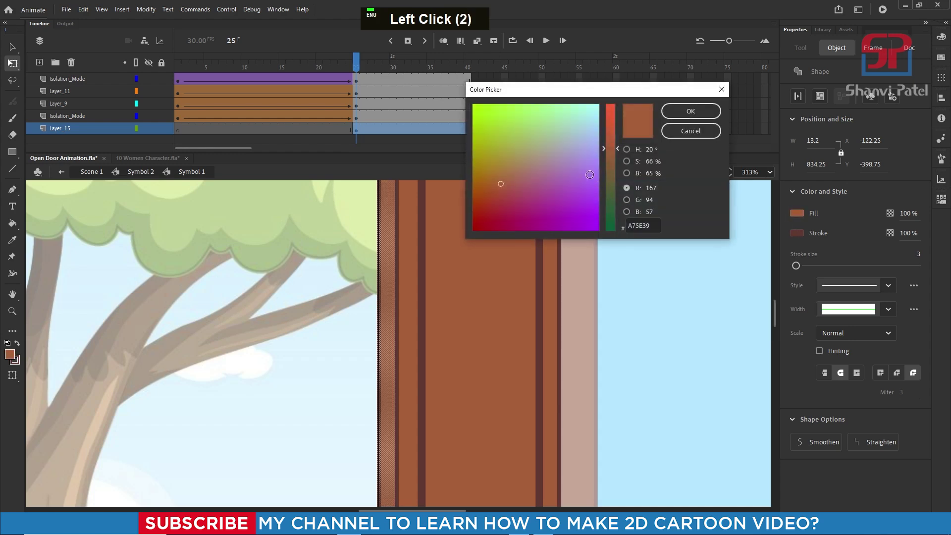
pyautogui.moveTo(614, 155); pyautogui.dragTo(619, 136)
pyautogui.click(493, 182)
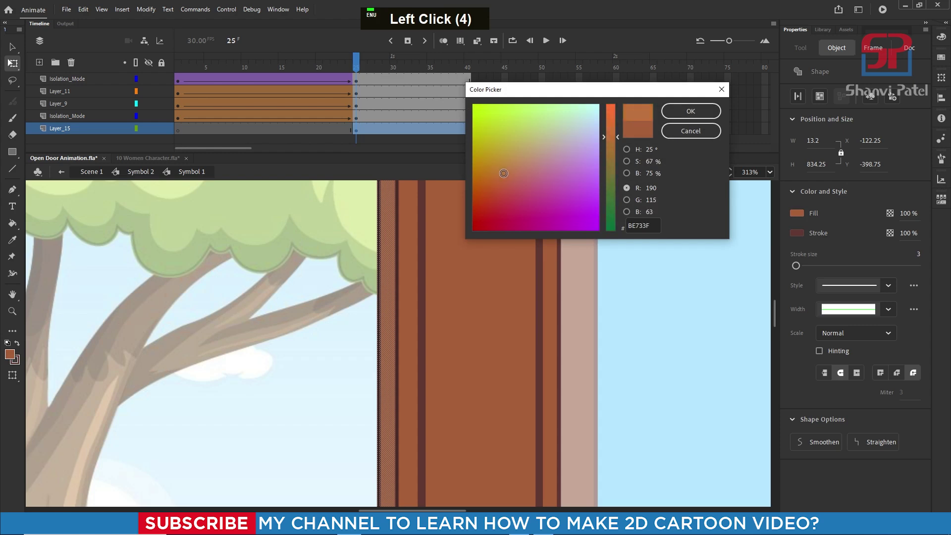
pyautogui.click(691, 112)
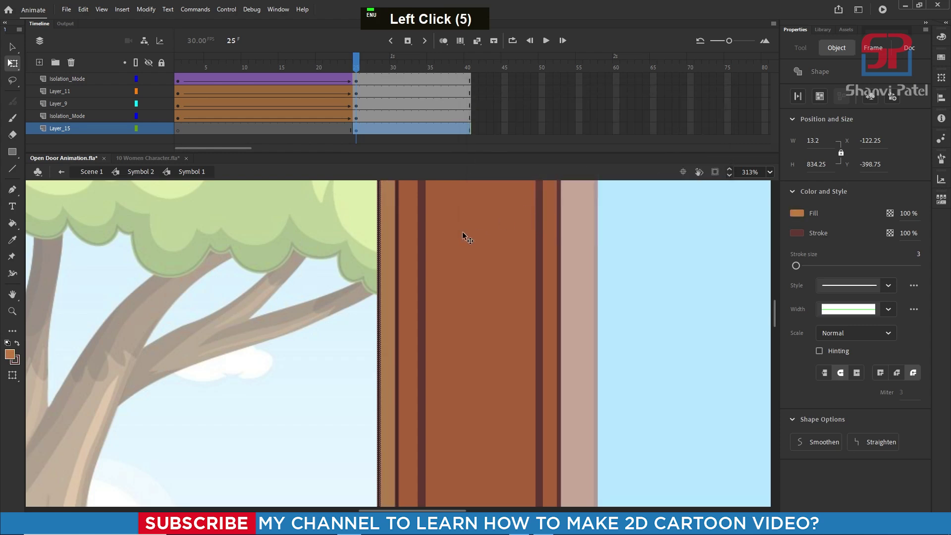
# Examine the recoloured edge strip on the open door, and scrub the door motion back to frame 1
pyautogui.scroll(-7, 395, 394)
pyautogui.scroll(3, 391, 398)
pyautogui.scroll(4, 391, 421)
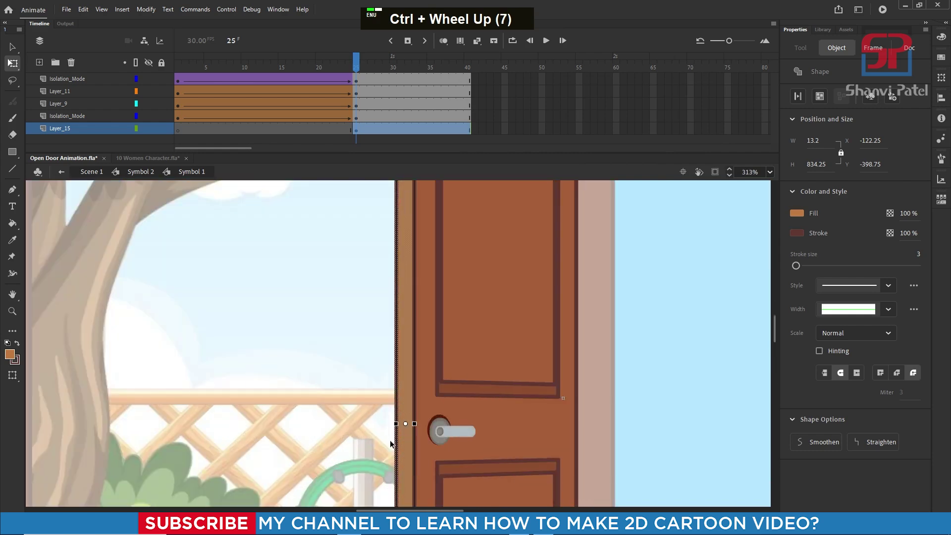
pyautogui.scroll(-4, 343, 404)
pyautogui.click(327, 370)
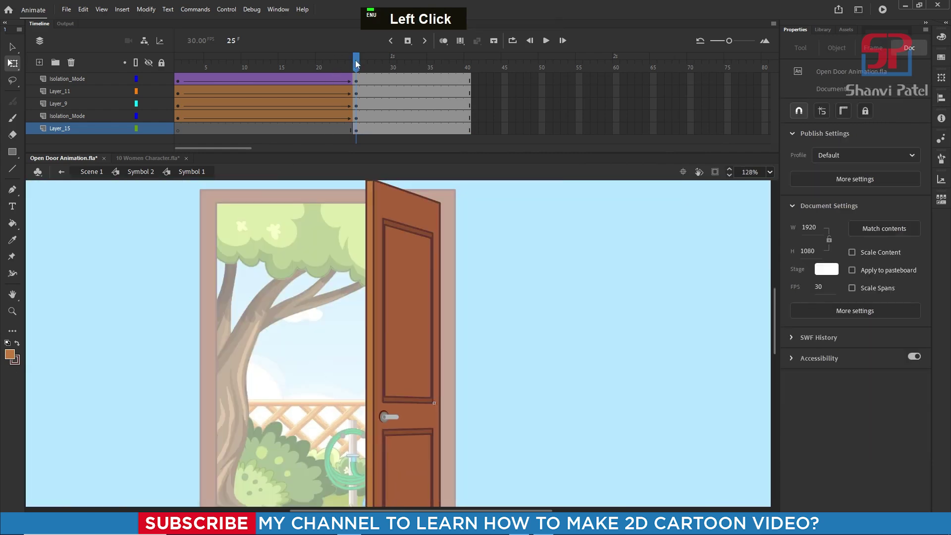
pyautogui.moveTo(356, 63); pyautogui.dragTo(171, 97)
pyautogui.click(418, 283)
pyautogui.scroll(2, 405, 243)
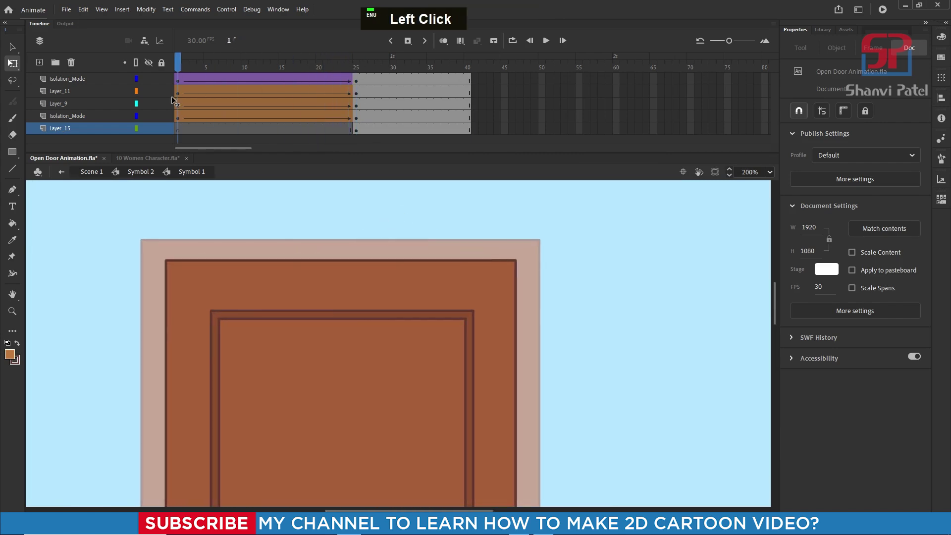
# Move the Layer_15 keyframe from frame 25 to frame 1 and insert a new keyframe at frame 25
pyautogui.click(355, 131)
pyautogui.click(355, 130)
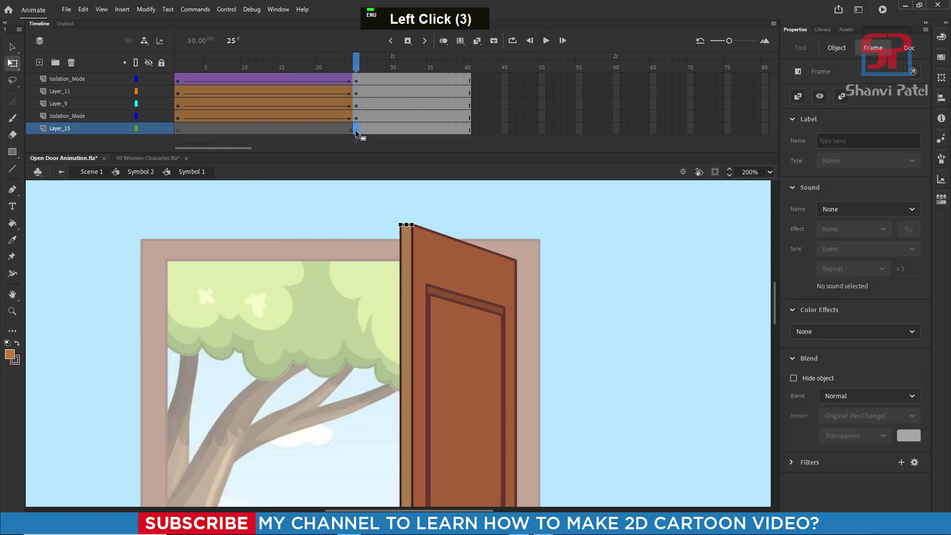
pyautogui.moveTo(179, 135); pyautogui.dragTo(179, 135)
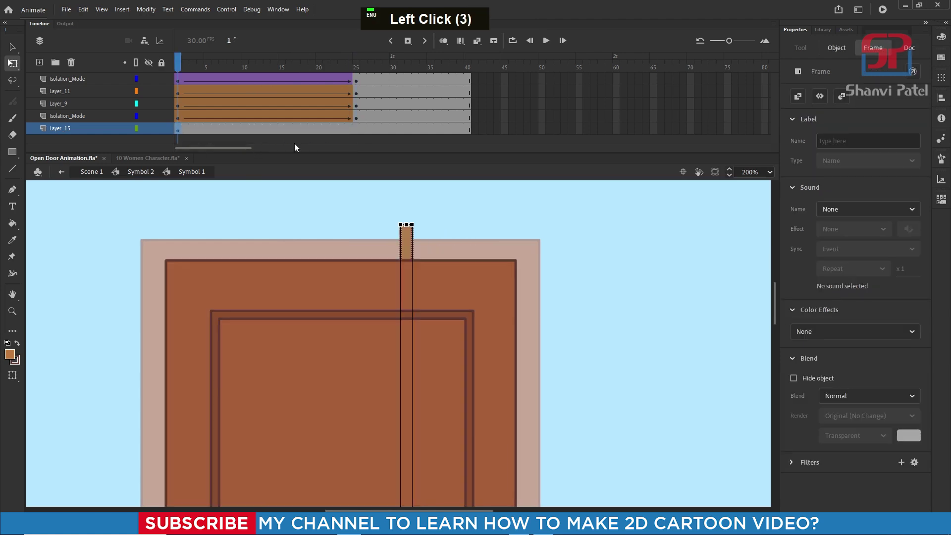
pyautogui.click(356, 131)
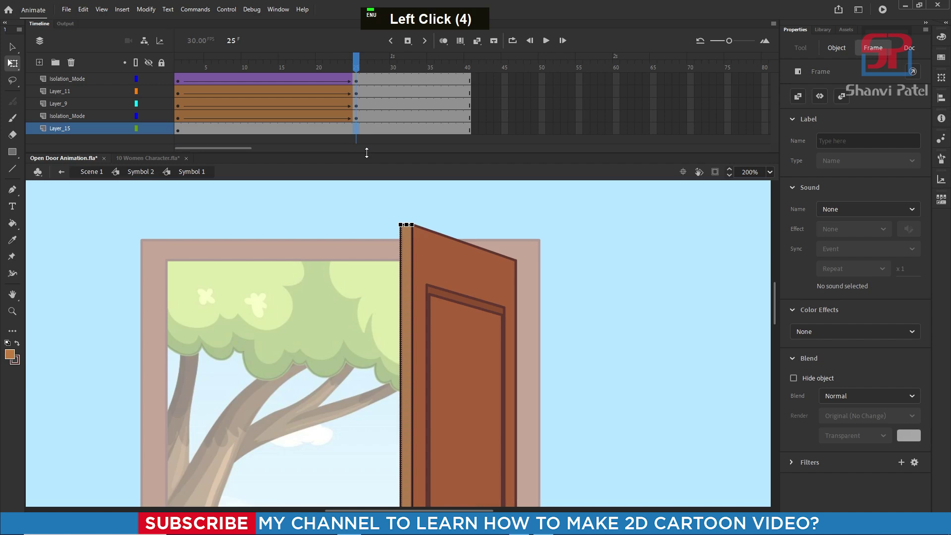
pyautogui.press('F6')
# Move the edge strip at frame 1 horizontally to the closed leaf's free edge, to an X position of about -390
pyautogui.moveTo(356, 62); pyautogui.dragTo(179, 62)
pyautogui.doubleClick(406, 240)
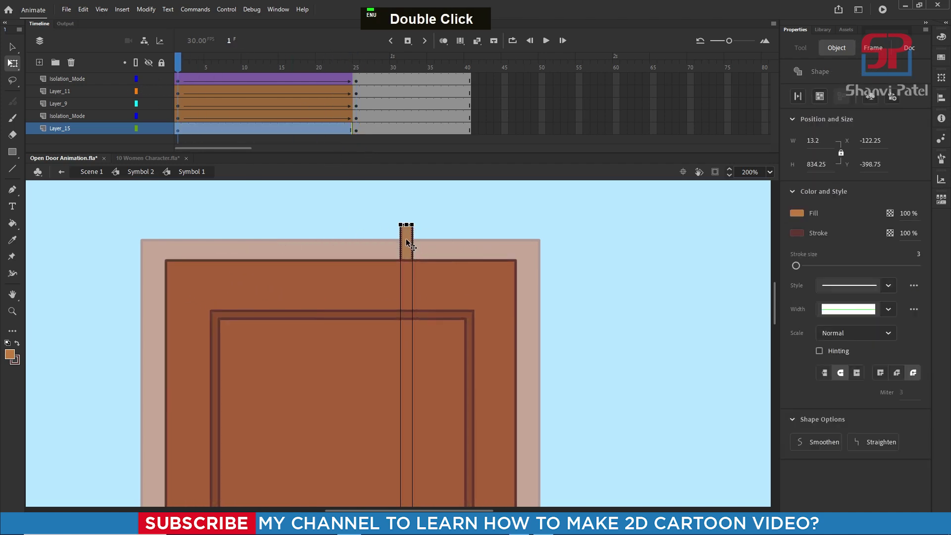
pyautogui.moveTo(406, 241); pyautogui.dragTo(170, 252)
# Create a shape tween for the edge strip between frames 1 and 25 on Layer_15
pyautogui.click(291, 128)
pyautogui.rightClick(297, 130)
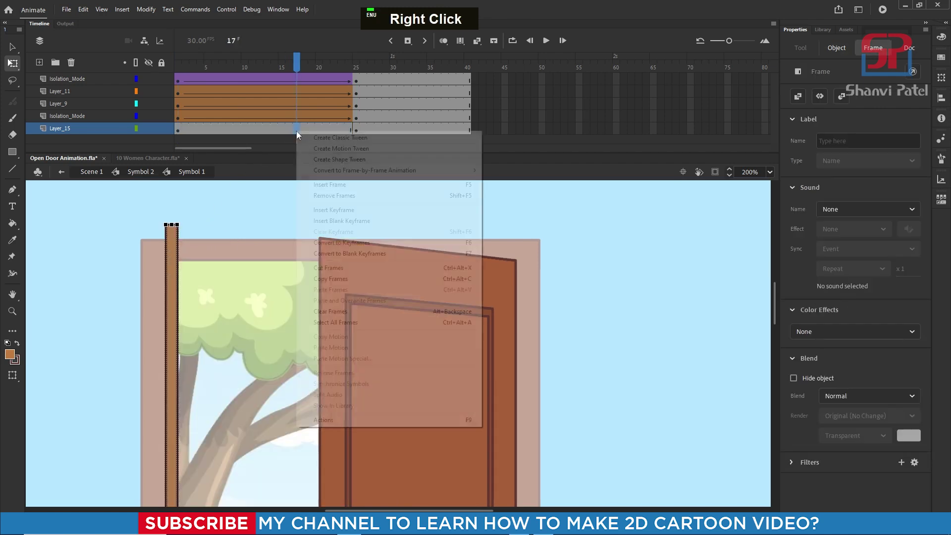
pyautogui.click(343, 159)
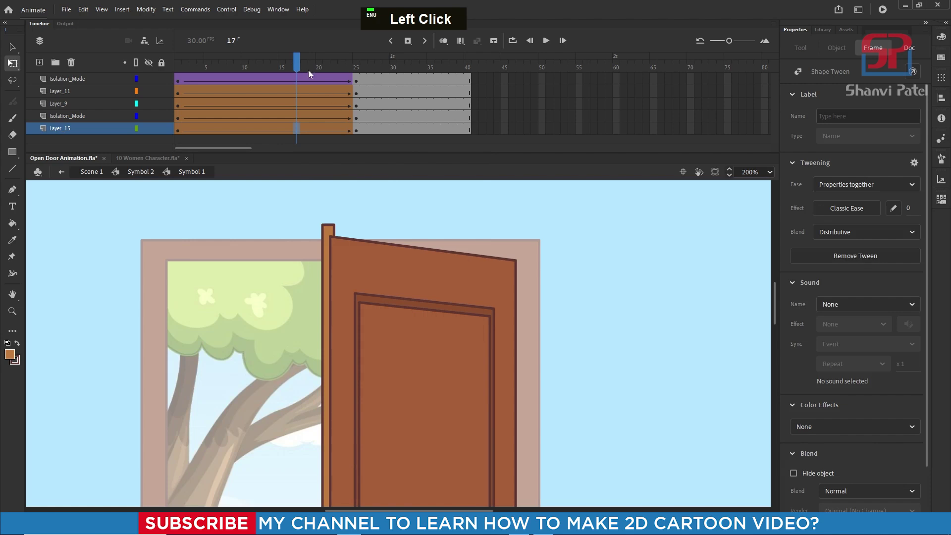
# Shorten the edge strip at frame 1 from above so its upper end meets the closed leaf's top edge, height about 792
pyautogui.moveTo(308, 73); pyautogui.dragTo(156, 106)
pyautogui.click(176, 242)
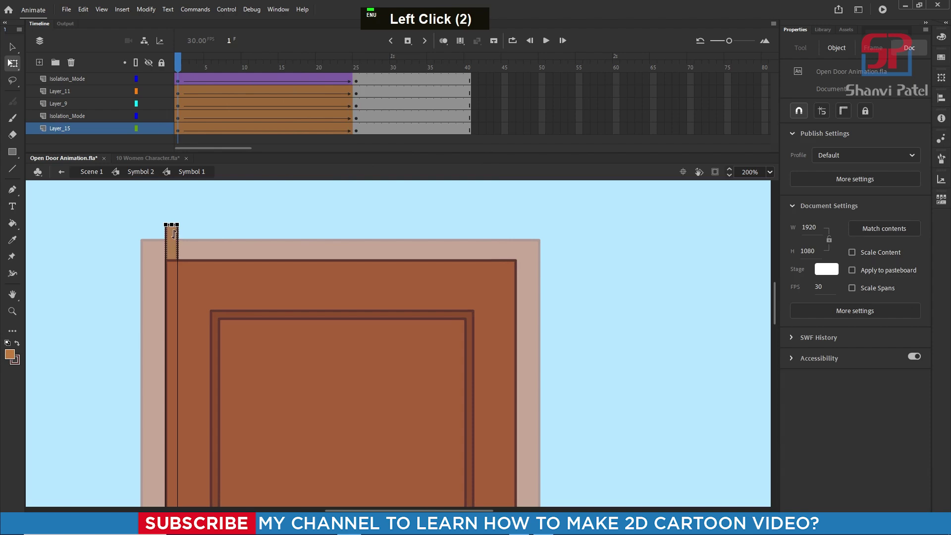
pyautogui.keyDown('ctrl'); pyautogui.scroll(4, 175, 231); pyautogui.keyUp('ctrl')
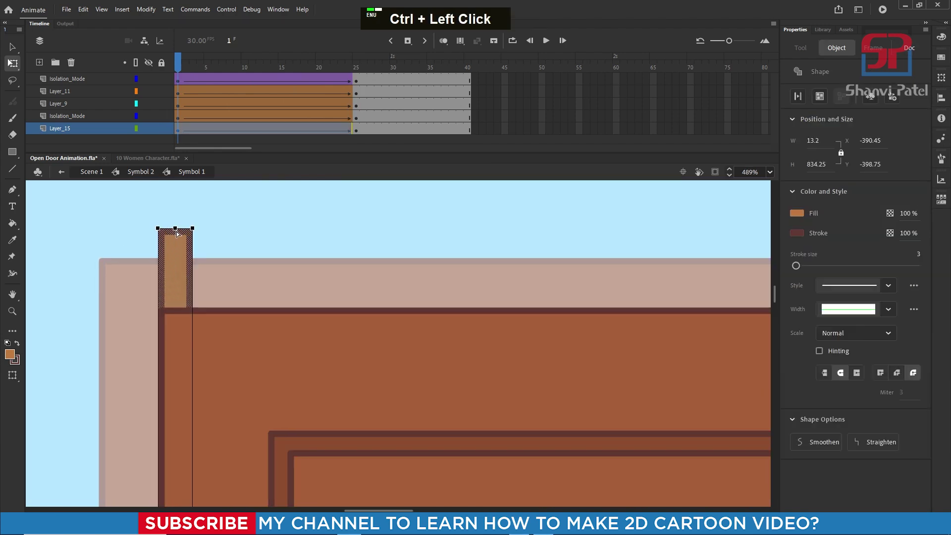
pyautogui.moveTo(176, 224); pyautogui.dragTo(176, 311)
# Raise the edge strip's lower end to the closed leaf's bottom edge, giving a height of about 750
pyautogui.scroll(-10, 327, 257)
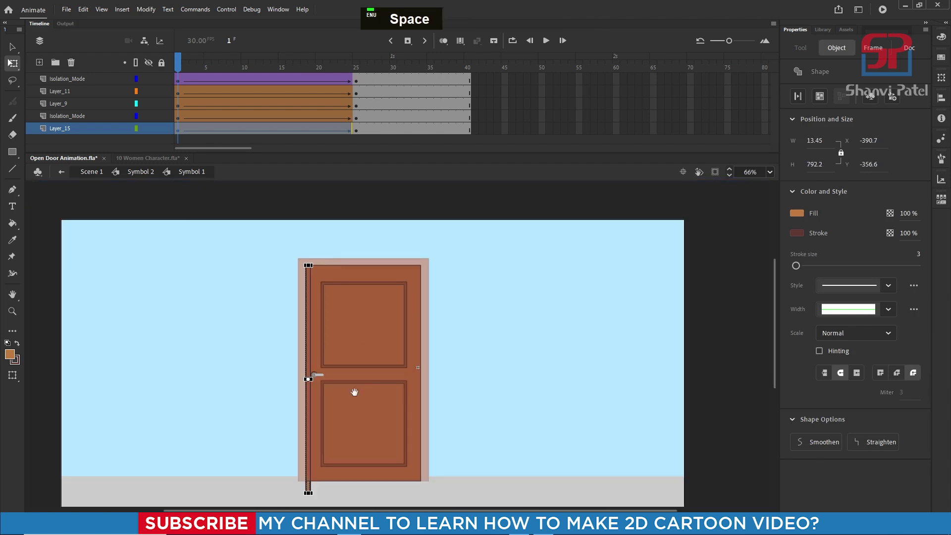
pyautogui.moveTo(300, 488); pyautogui.dragTo(297, 361)
pyautogui.moveTo(246, 332); pyautogui.dragTo(417, 427)
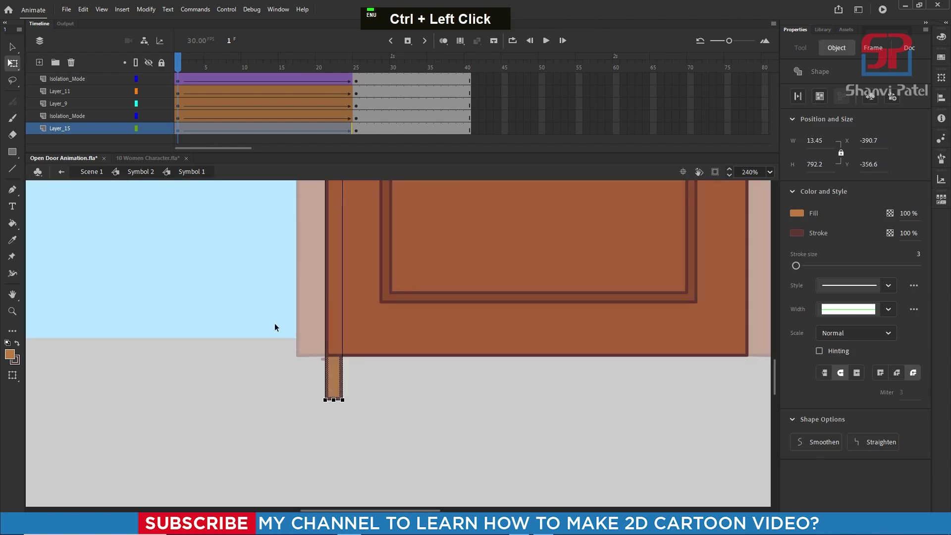
pyautogui.moveTo(265, 287); pyautogui.dragTo(394, 332)
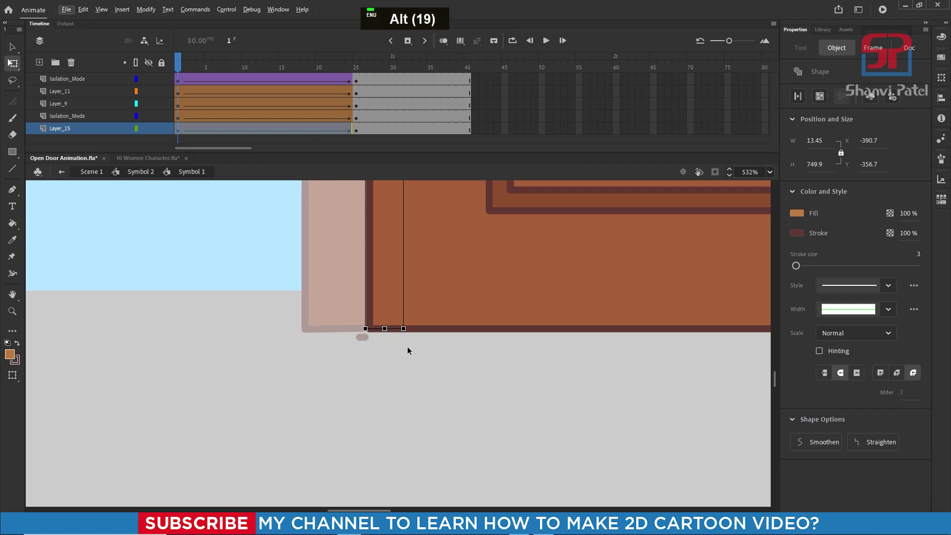
# Narrow the edge strip at frame 1 from its inner side to a width of about 2.85, within the leaf's outline
pyautogui.scroll(-6, 407, 349)
pyautogui.scroll(3, 388, 266)
pyautogui.press('space')
pyautogui.moveTo(417, 266); pyautogui.dragTo(400, 413)
pyautogui.keyDown('ctrl'); pyautogui.scroll(5, 380, 424); pyautogui.keyUp('ctrl')
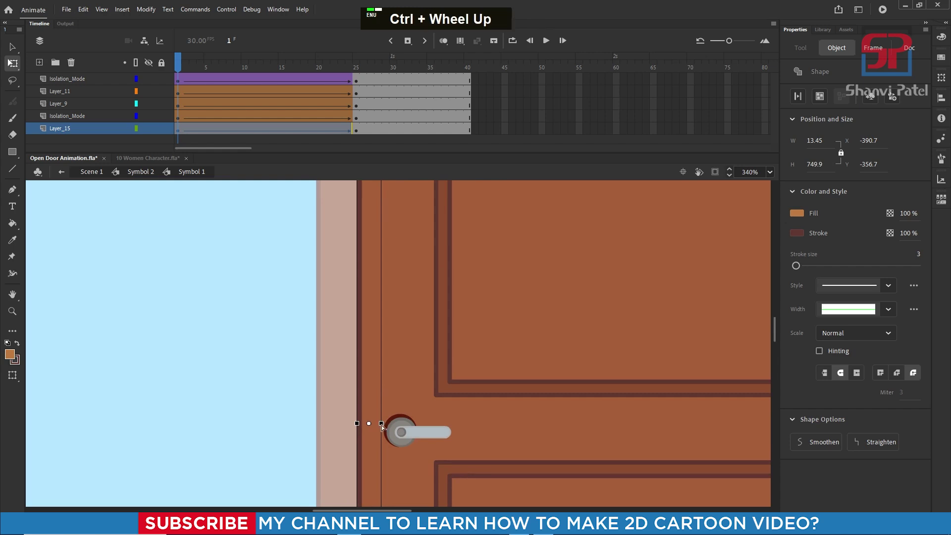
pyautogui.moveTo(385, 423); pyautogui.dragTo(327, 428)
pyautogui.keyDown('ctrl'); pyautogui.scroll(-12, 361, 382); pyautogui.keyUp('ctrl')
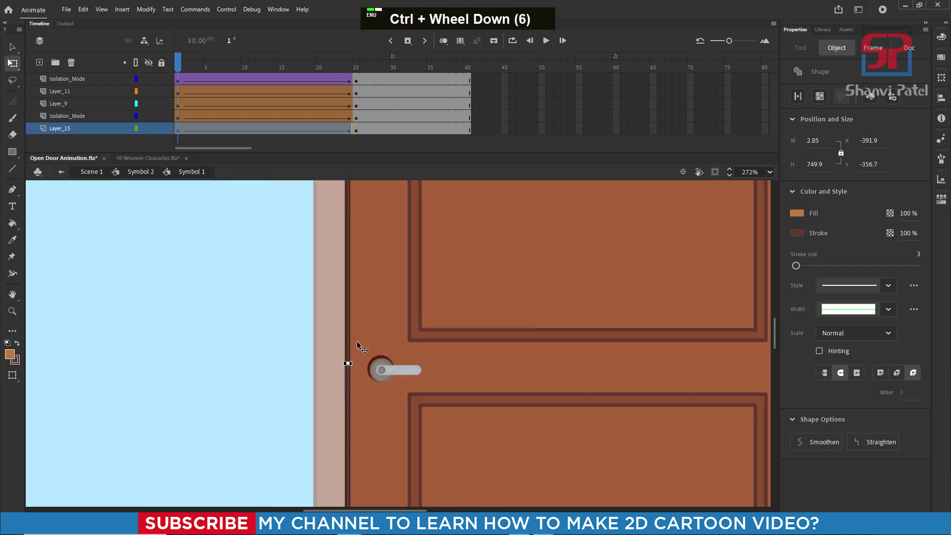
pyautogui.keyDown('ctrl'); pyautogui.scroll(3, 367, 253); pyautogui.keyUp('ctrl')
pyautogui.keyDown('ctrl'); pyautogui.scroll(1, 367, 244); pyautogui.keyUp('ctrl')
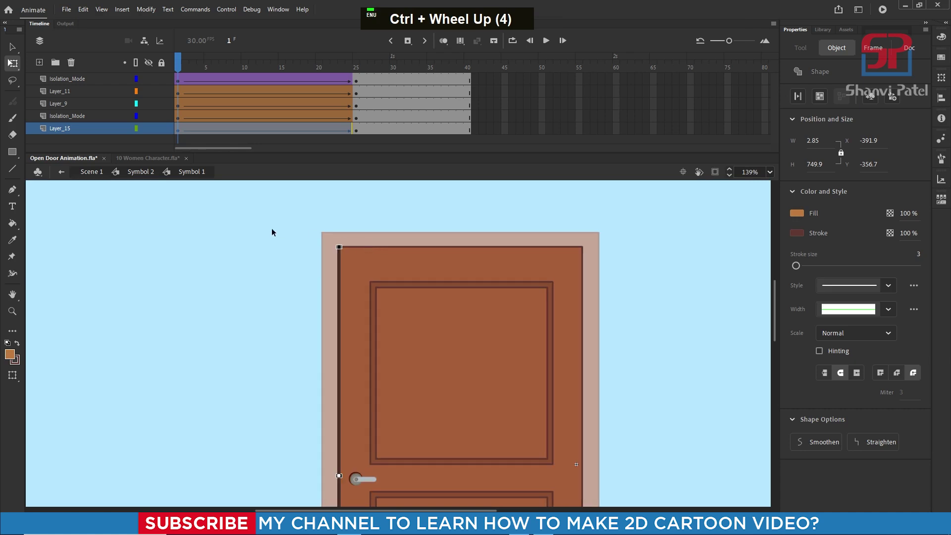
pyautogui.click(433, 349)
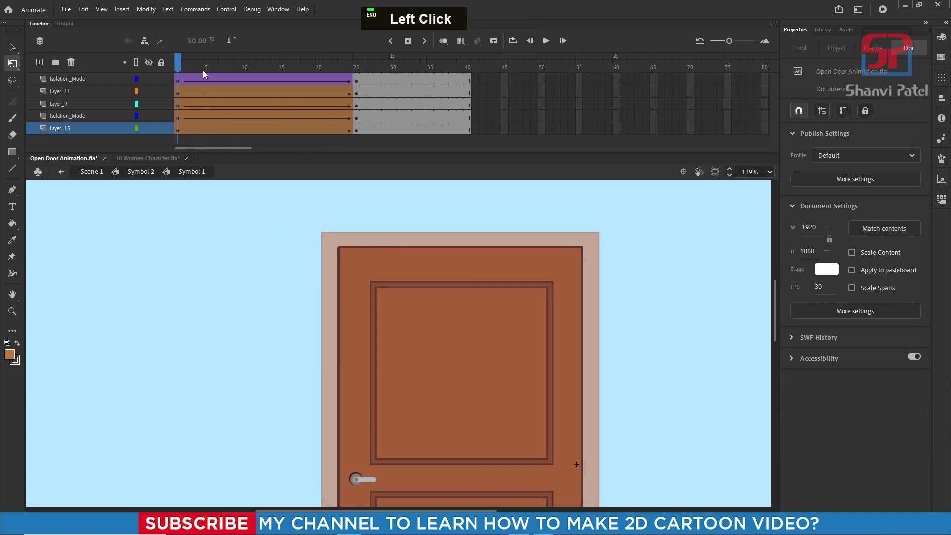
# Recolour the edge strip's fill at frame 25 to the outline's dark brown, #613831
pyautogui.keyDown('ctrl'); pyautogui.scroll(3, 311, 191); pyautogui.keyUp('ctrl')
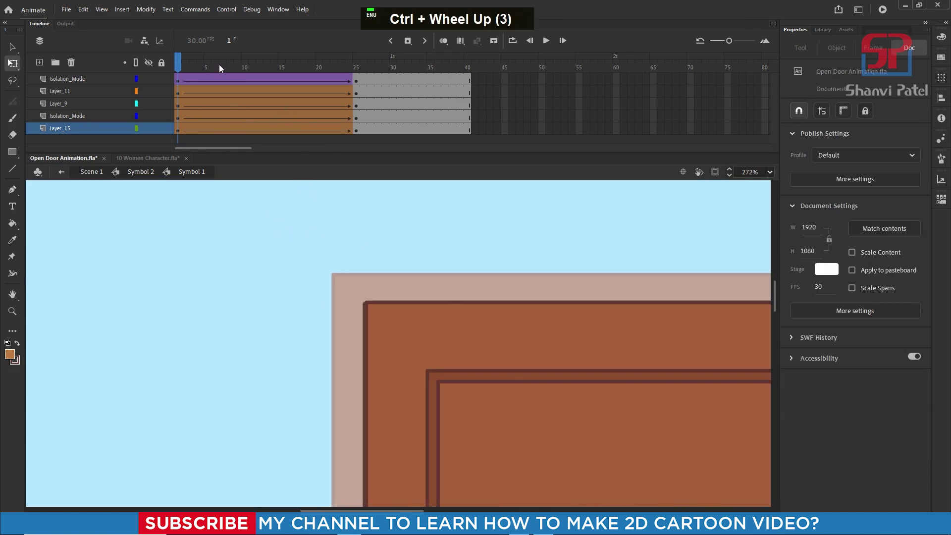
pyautogui.moveTo(219, 64); pyautogui.dragTo(356, 105)
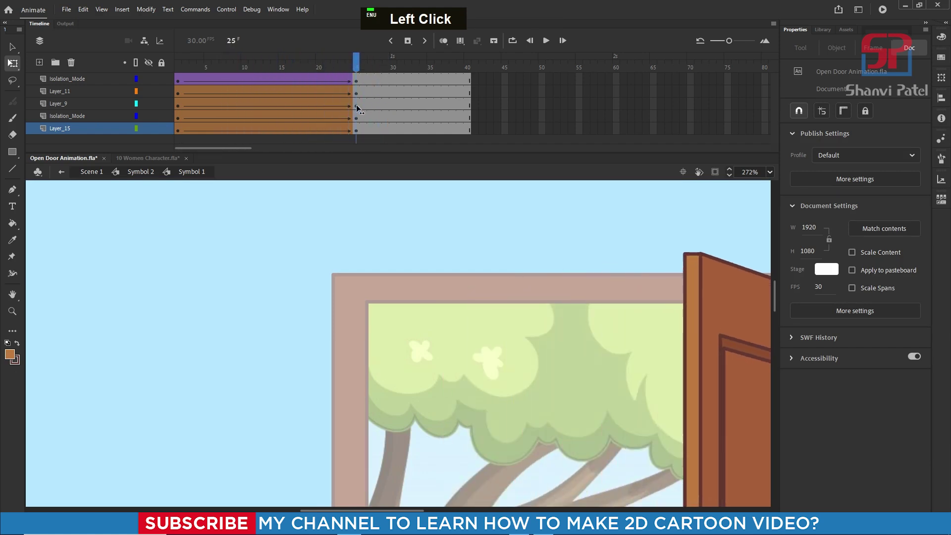
pyautogui.scroll(3, 688, 260)
pyautogui.doubleClick(697, 273)
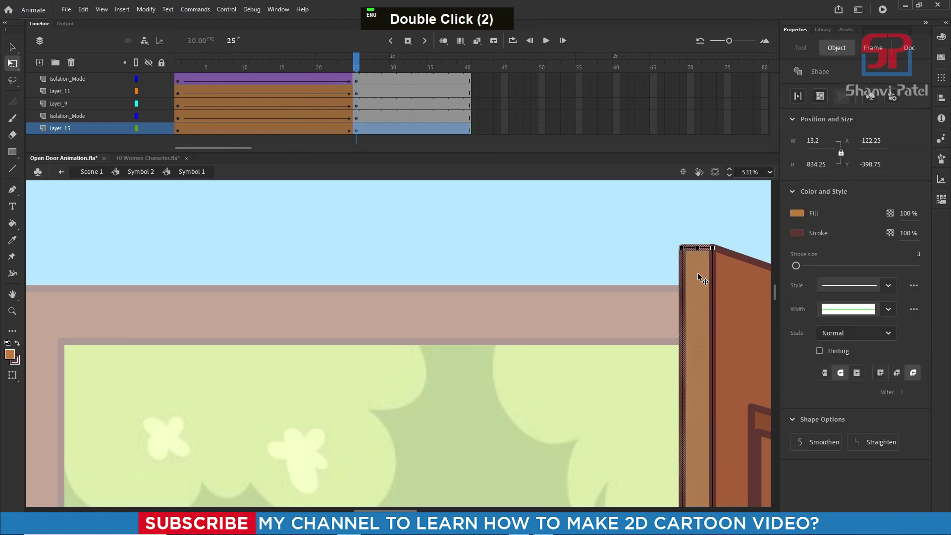
pyautogui.click(796, 213)
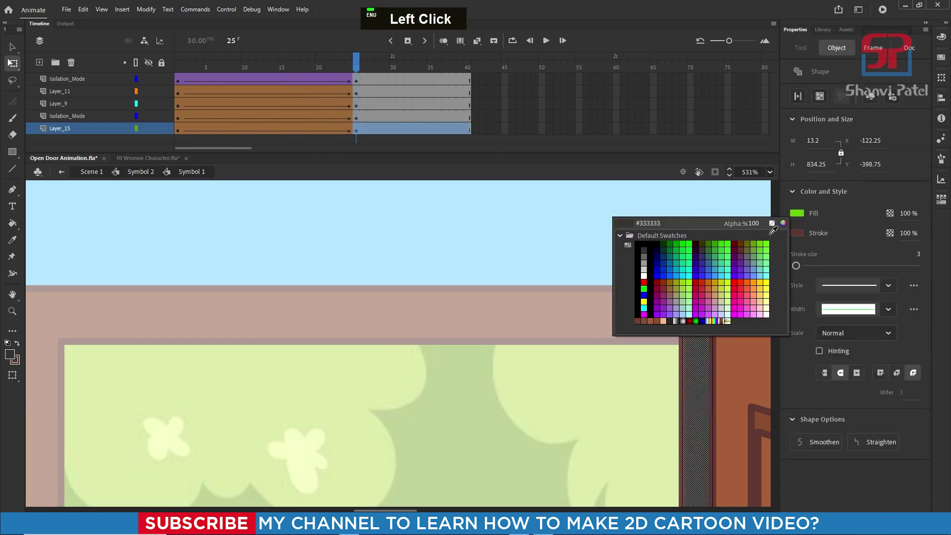
pyautogui.click(749, 355)
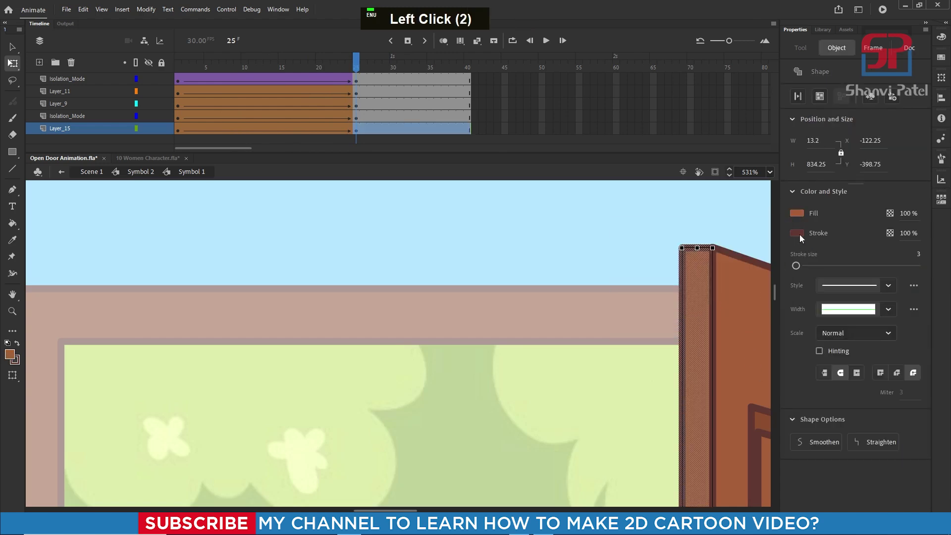
pyautogui.click(798, 213)
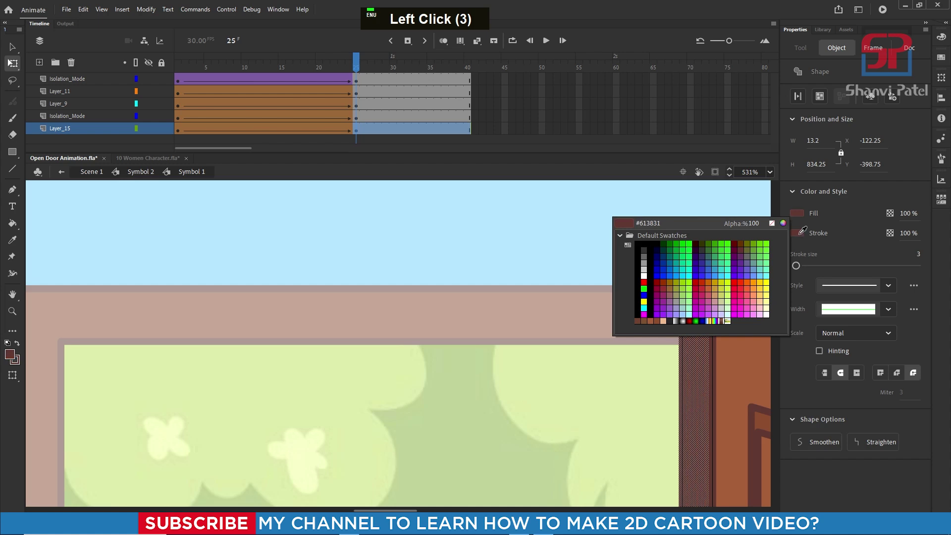
pyautogui.click(700, 256)
pyautogui.click(614, 297)
# Scrub the door opening between frames 1 and 25, examining the edge strip's colour and its fit at the leaf's upper corner
pyautogui.keyDown('ctrl'); pyautogui.scroll(-9, 446, 272); pyautogui.keyUp('ctrl')
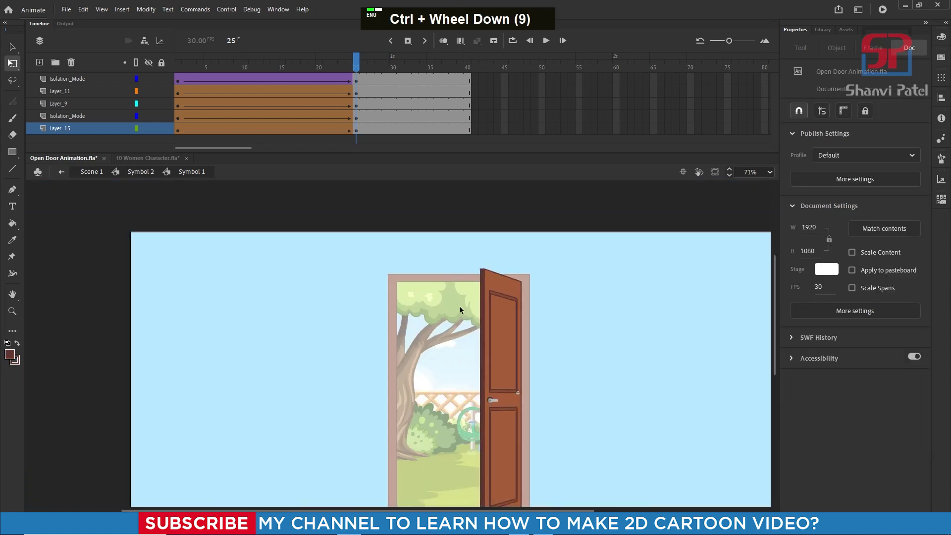
pyautogui.keyDown('ctrl'); pyautogui.scroll(2, 483, 372); pyautogui.keyUp('ctrl')
pyautogui.moveTo(323, 71); pyautogui.dragTo(259, 94)
pyautogui.click(260, 94)
pyautogui.keyDown('ctrl'); pyautogui.scroll(3, 355, 229); pyautogui.keyUp('ctrl')
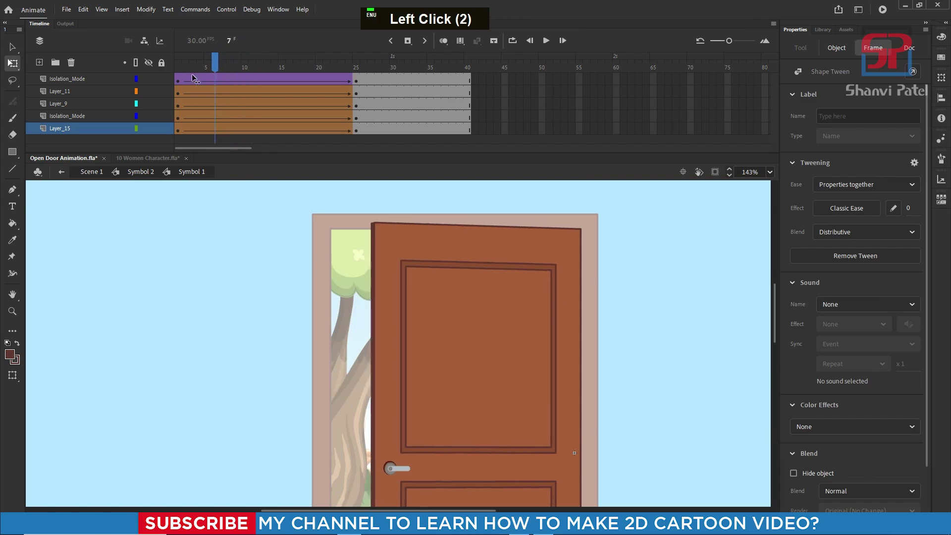
pyautogui.keyDown('ctrl'); pyautogui.scroll(3, 352, 232); pyautogui.keyUp('ctrl')
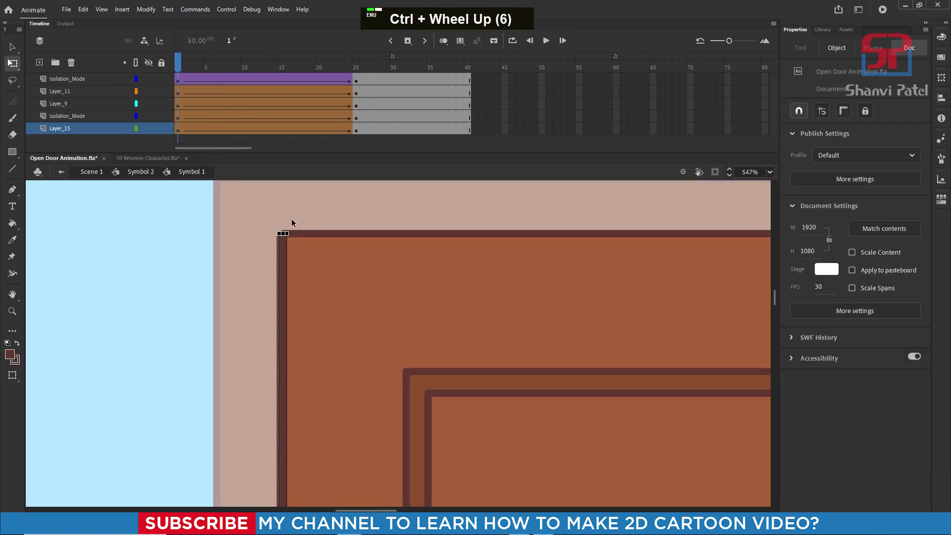
pyautogui.moveTo(420, 250); pyautogui.dragTo(258, 196)
pyautogui.moveTo(179, 65)
pyautogui.mouseDown()
pyautogui.moveTo(303, 69)
pyautogui.moveTo(188, 75)
pyautogui.mouseUp()
pyautogui.keyDown('ctrl'); pyautogui.scroll(-5, 178, 124); pyautogui.keyUp('ctrl')
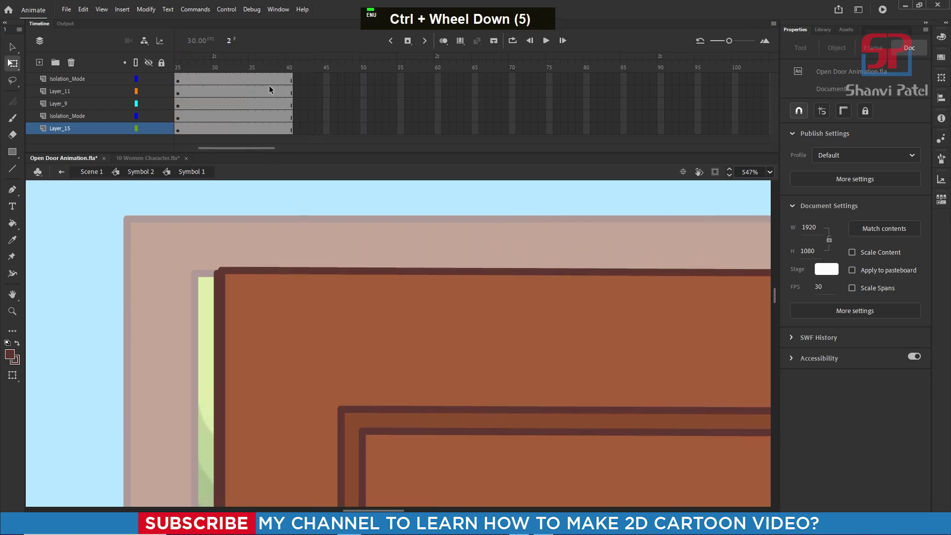
pyautogui.keyDown('ctrl'); pyautogui.scroll(-9, 362, 275); pyautogui.keyUp('ctrl')
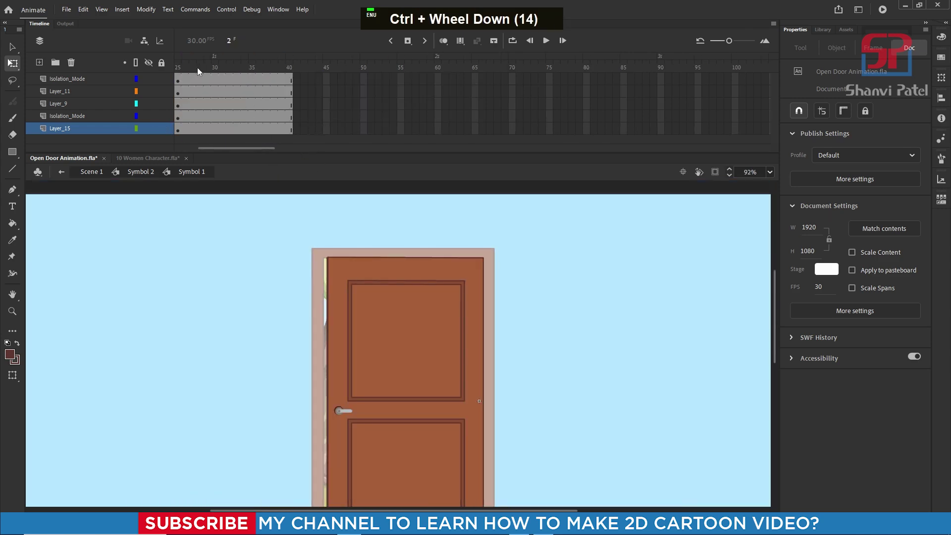
pyautogui.moveTo(198, 71); pyautogui.dragTo(354, 84)
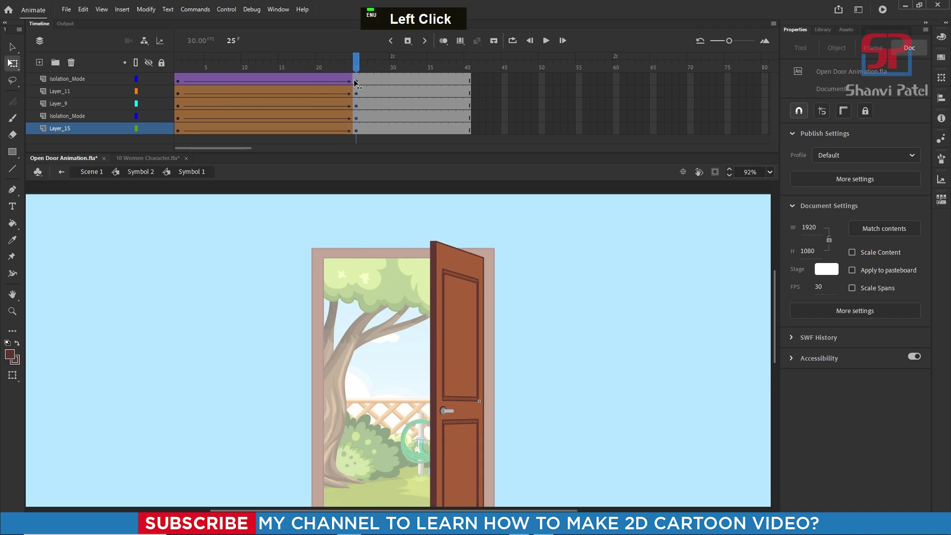
# Return to Symbol 2 and extend Layer_1 and Layer_3 to frame 40
pyautogui.doubleClick(249, 266)
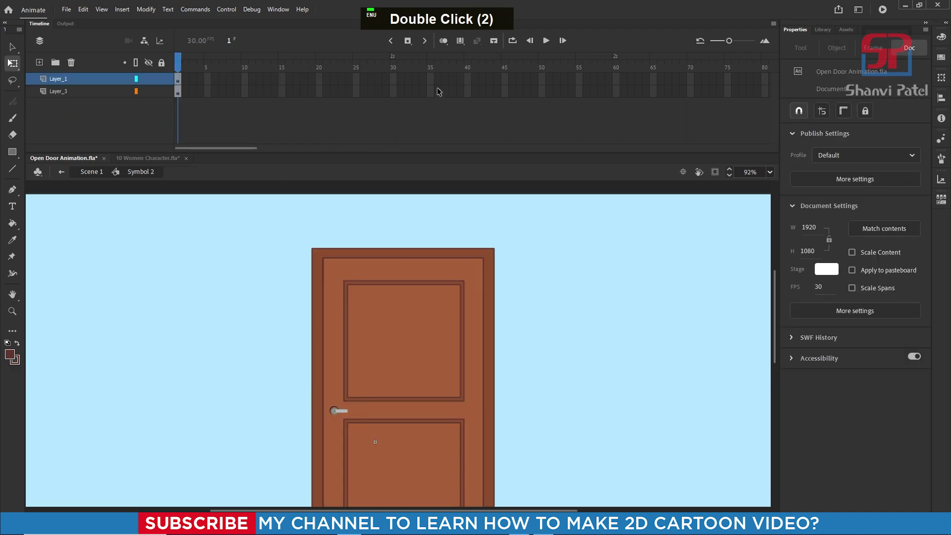
pyautogui.moveTo(467, 80); pyautogui.dragTo(469, 95)
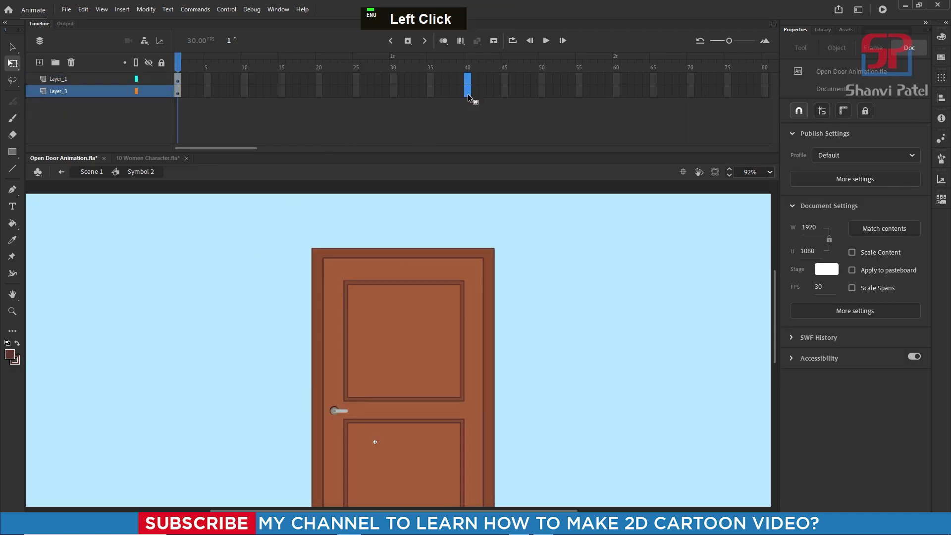
pyautogui.press('F5')
pyautogui.click(251, 270)
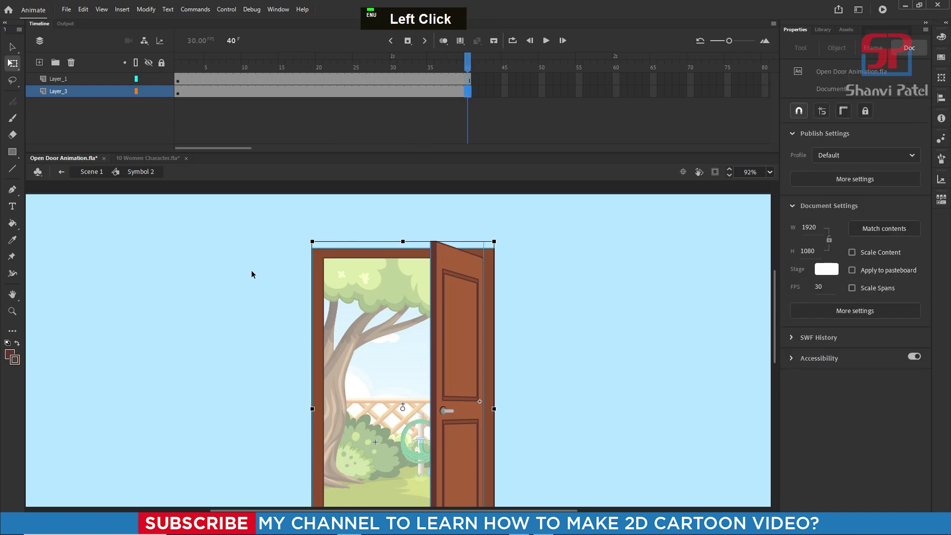
# Test the movie, close the preview, and check the door leaf symbol inside Symbol 2
pyautogui.hotkey('ctrl', 'Return')
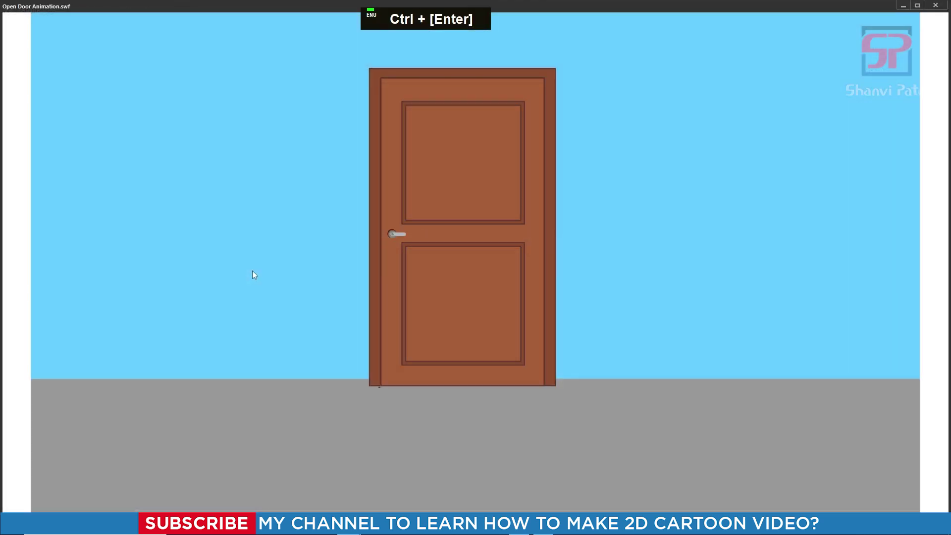
pyautogui.click(937, 4)
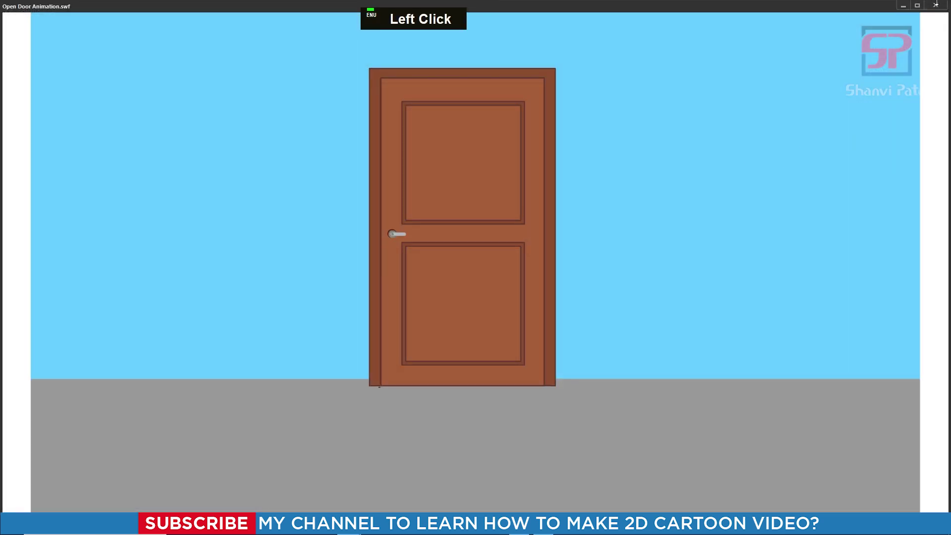
pyautogui.click(937, 4)
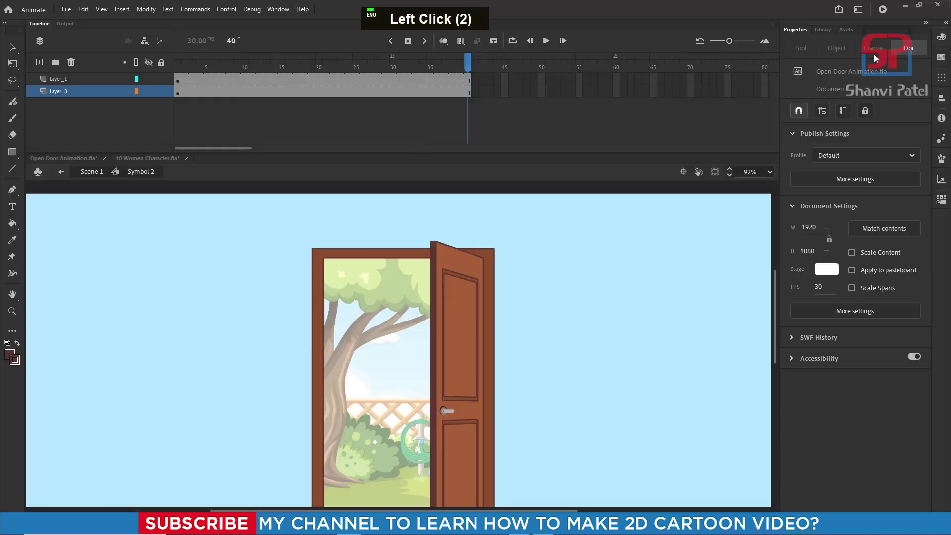
pyautogui.doubleClick(451, 315)
pyautogui.doubleClick(231, 305)
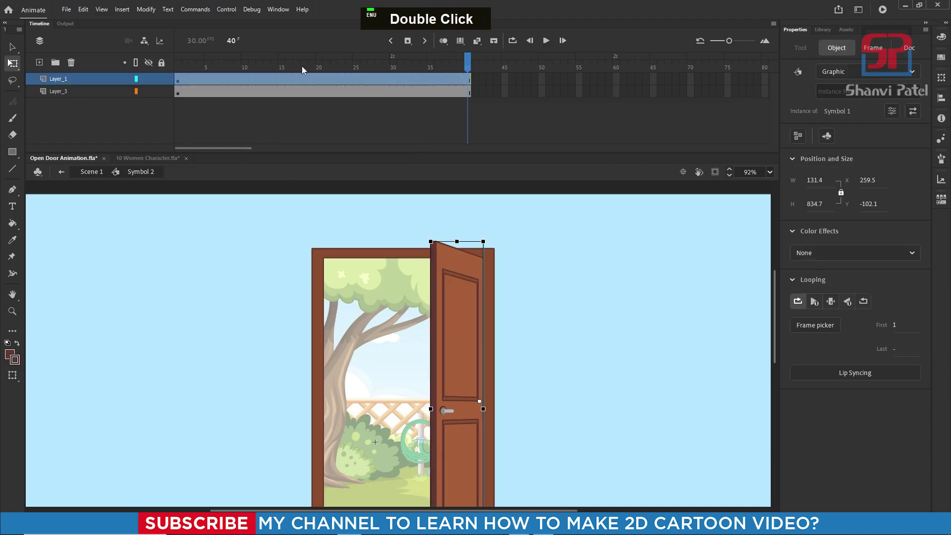
# Return to Scene 1 and extend Layer_3 and Layer_2 to frame 40
pyautogui.click(173, 314)
pyautogui.doubleClick(172, 314)
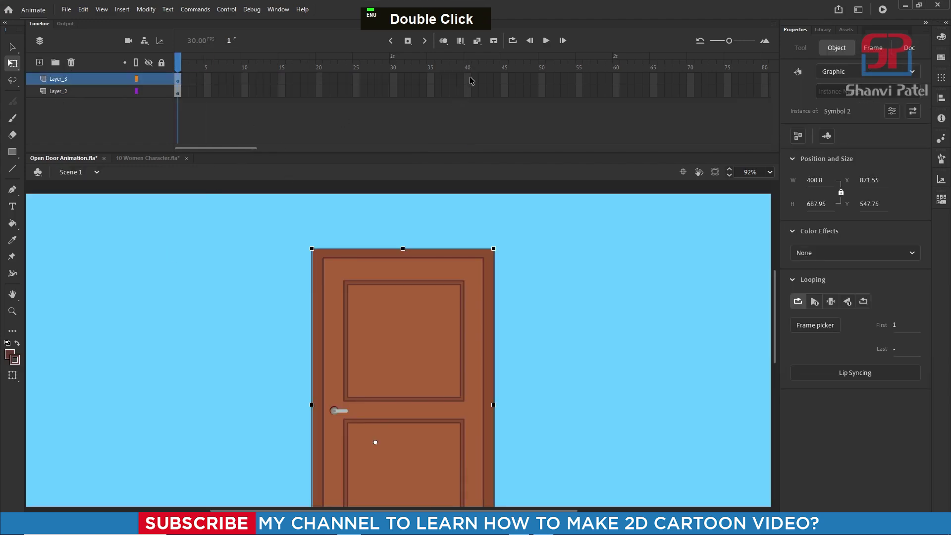
pyautogui.moveTo(471, 81); pyautogui.dragTo(471, 100)
pyautogui.press('F5')
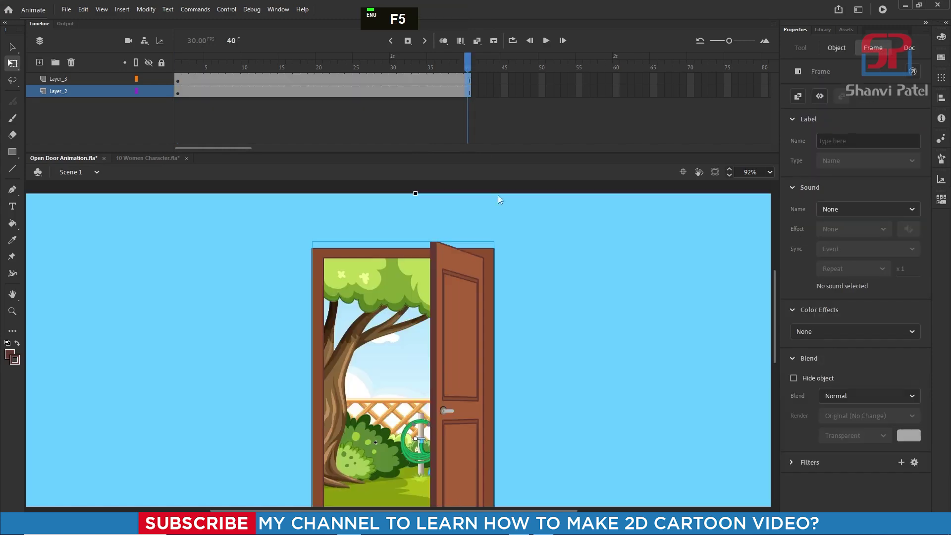
# Test the door opening with the extended main timeline as a movie and close the preview
pyautogui.hotkey('ctrl', 'Return')
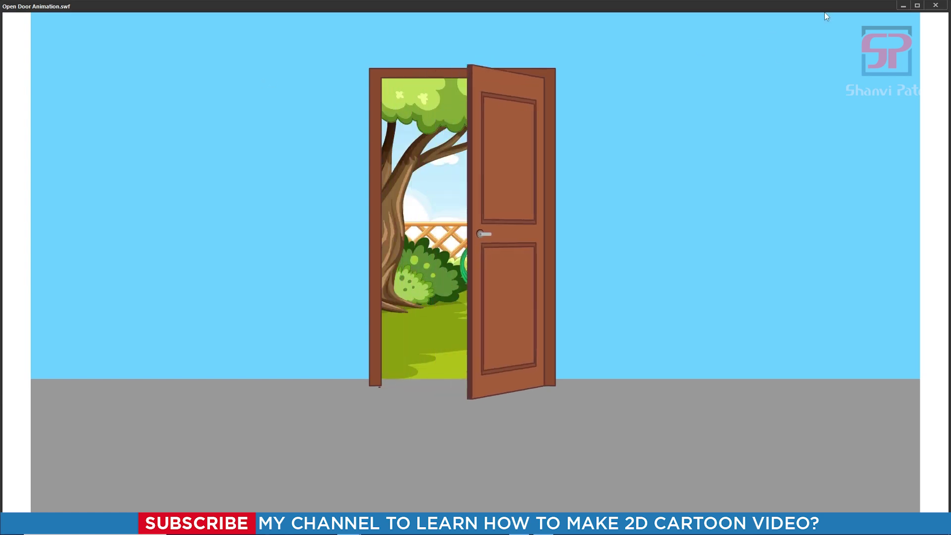
pyautogui.click(935, 7)
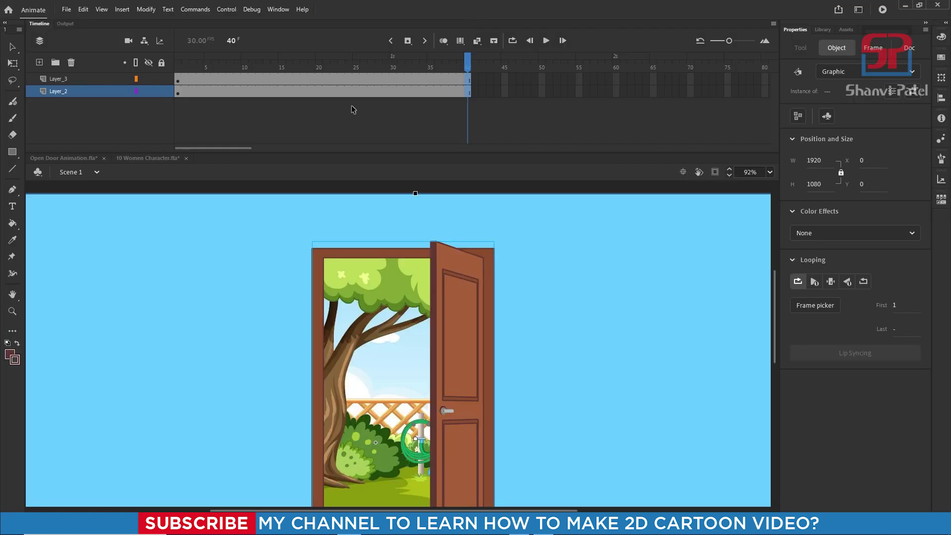
# Open the door leaf's Symbol 1 inside Symbol 2 and scrub the open-door hold up to frame 40
pyautogui.doubleClick(470, 301)
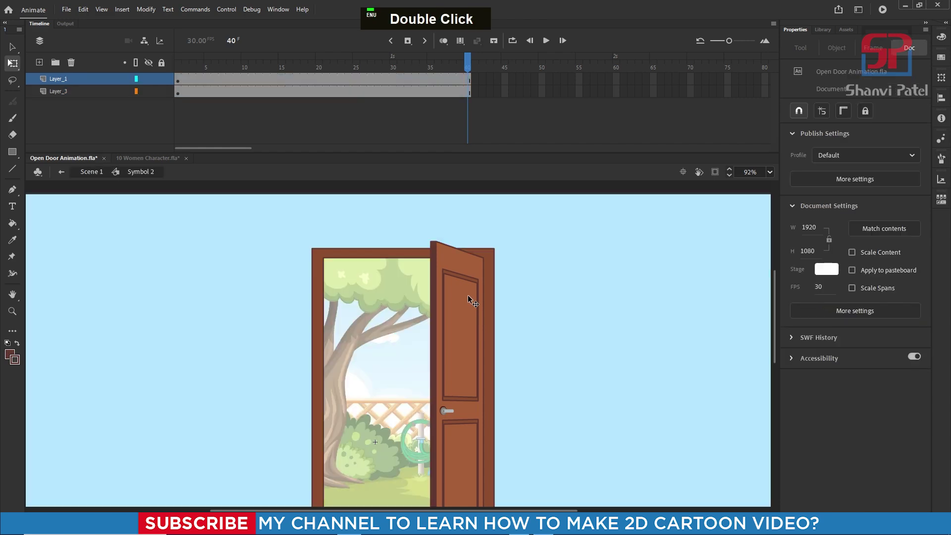
pyautogui.doubleClick(475, 327)
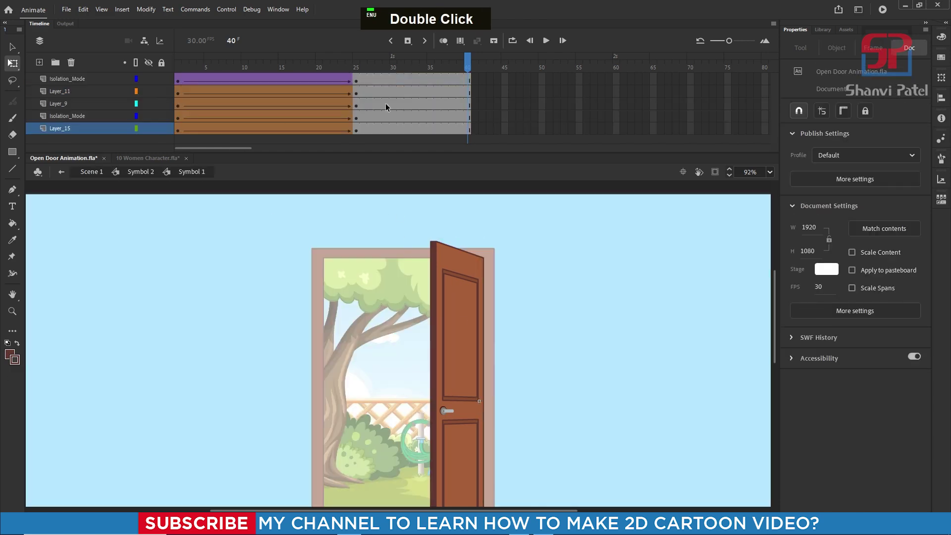
pyautogui.moveTo(399, 66); pyautogui.dragTo(479, 88)
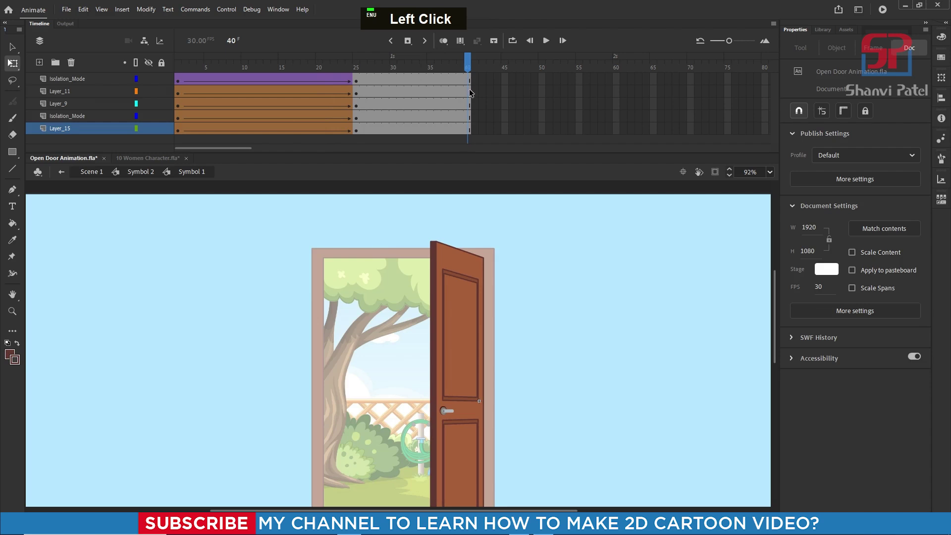
# Add keyframes at frame 40 on all five layers of the door leaf's Symbol 1
pyautogui.click(469, 101)
pyautogui.moveTo(469, 132); pyautogui.dragTo(471, 130)
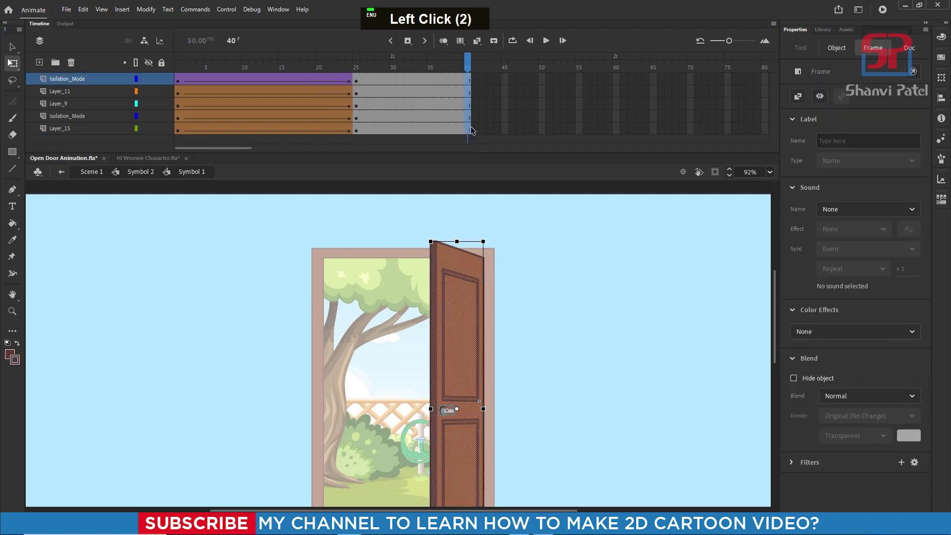
pyautogui.press('F6')
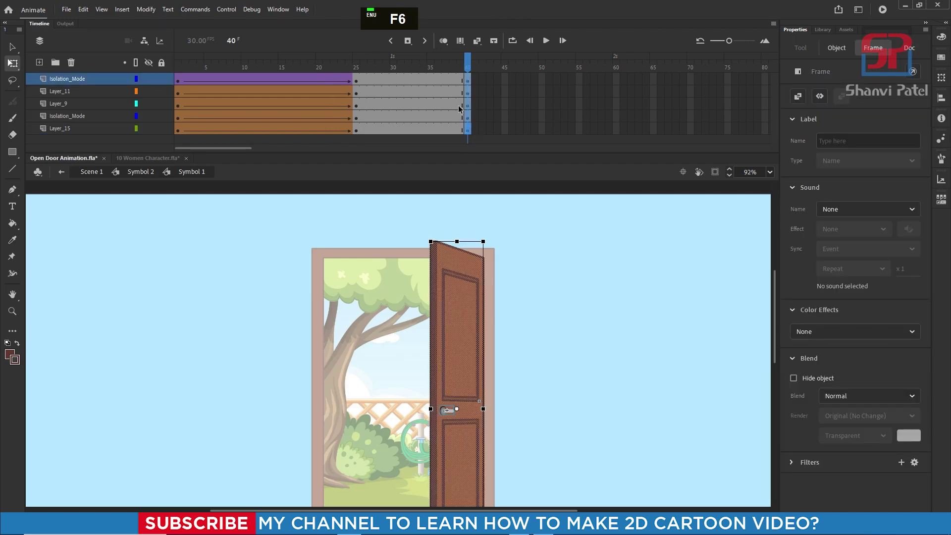
pyautogui.moveTo(387, 93); pyautogui.dragTo(413, 123)
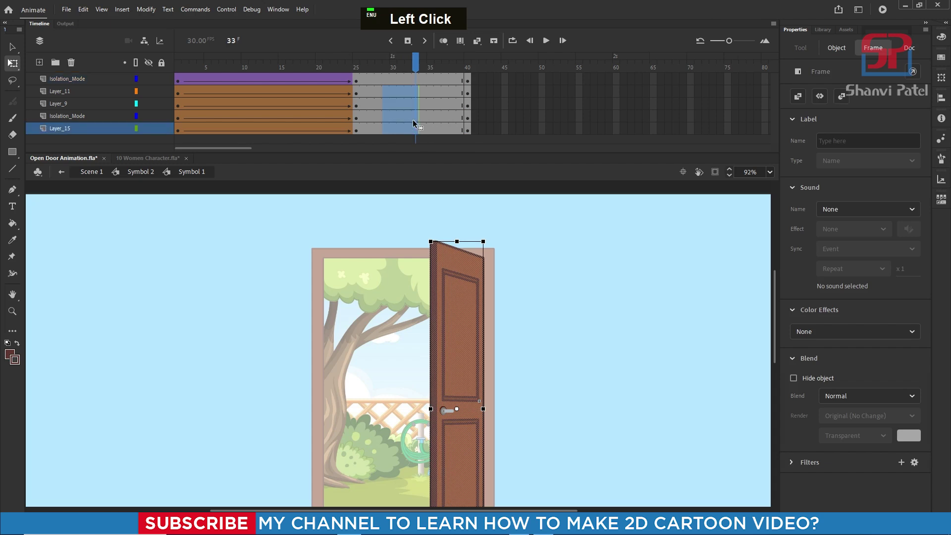
pyautogui.click(533, 116)
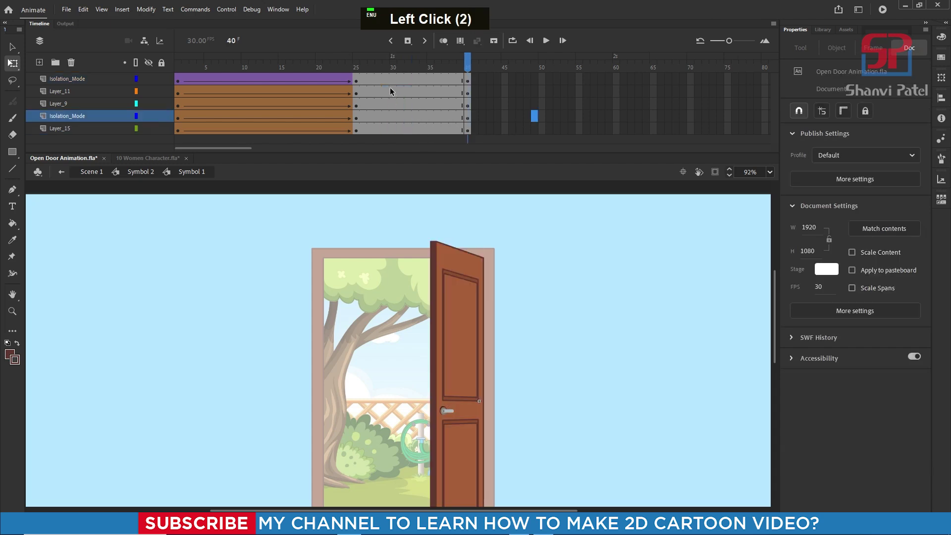
pyautogui.click(392, 90)
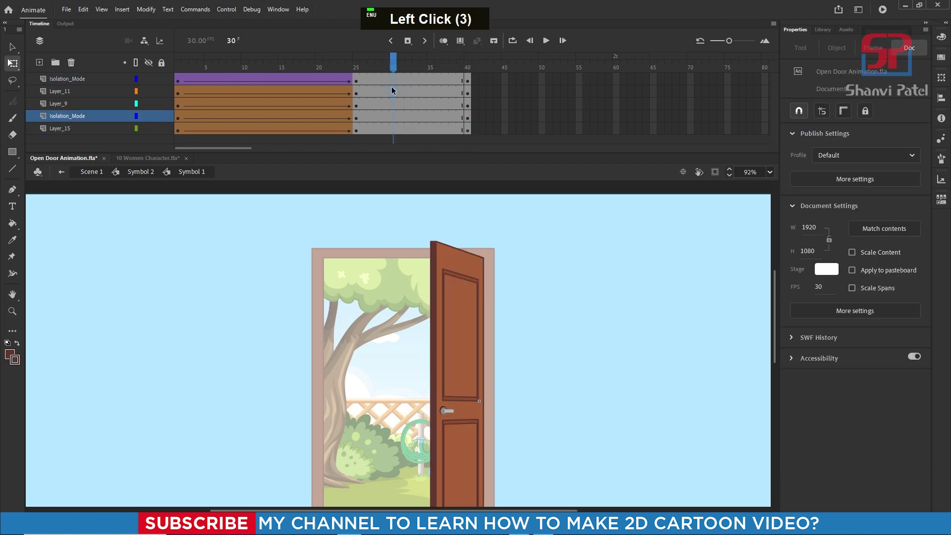
pyautogui.click(394, 130)
pyautogui.press('F6')
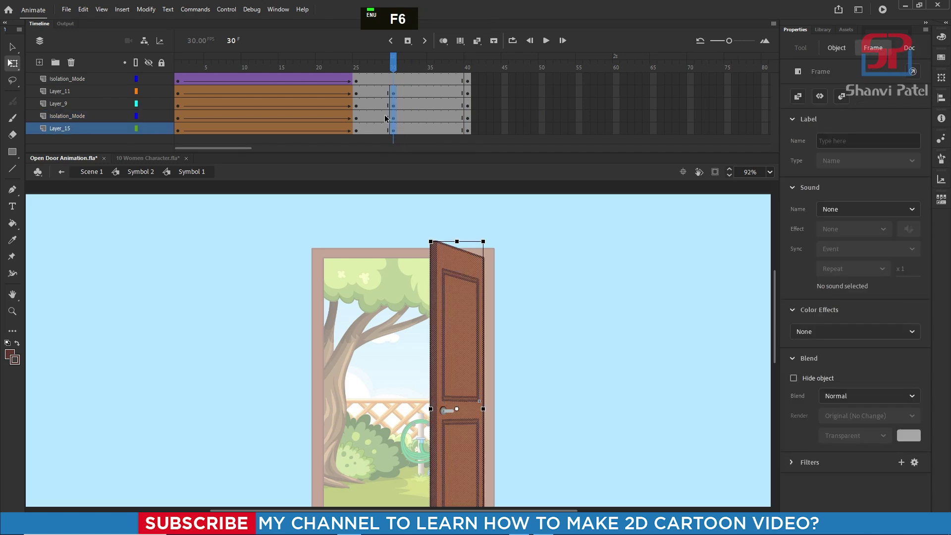
pyautogui.click(332, 72)
pyautogui.moveTo(332, 73); pyautogui.dragTo(363, 75)
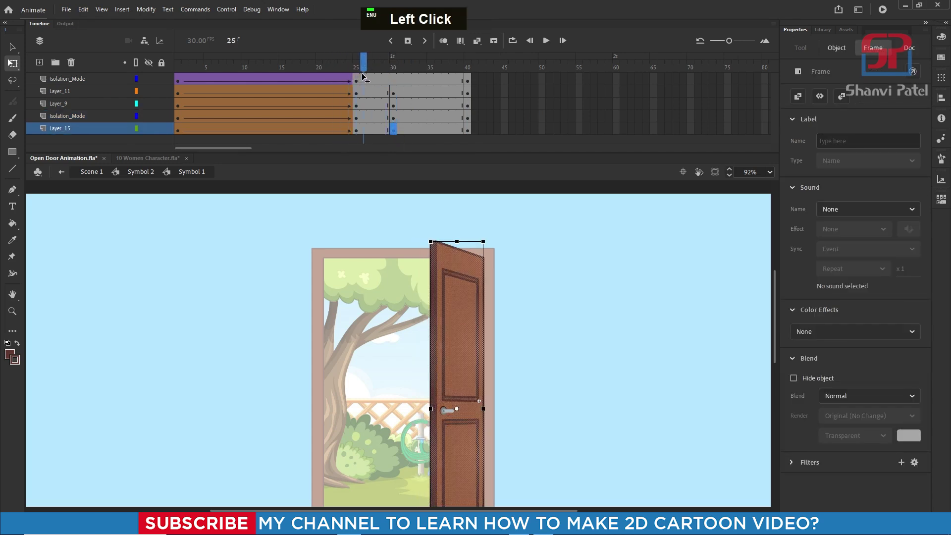
pyautogui.hotkey('ctrl', 'z')
pyautogui.hotkey('ctrl', 'z')
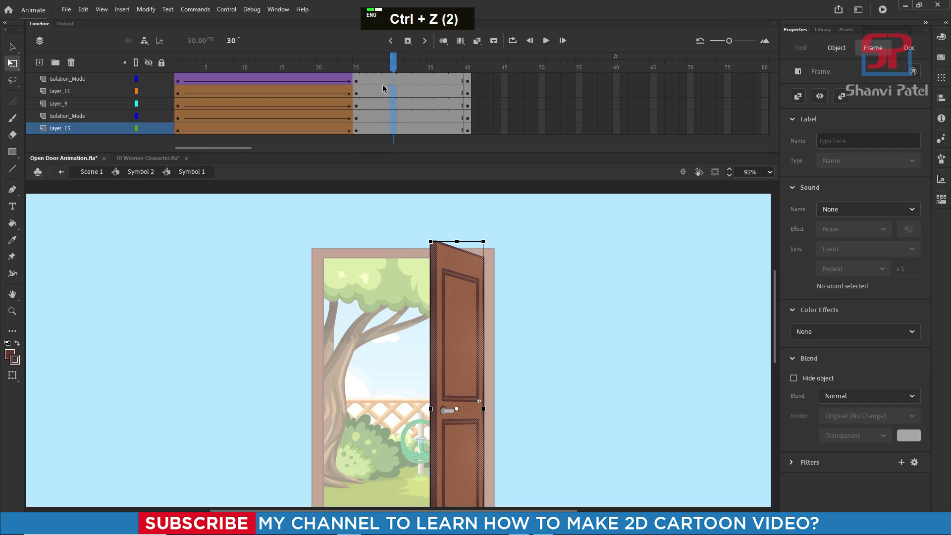
# Add frame 35 keyframes to the four lower layers and insert frames in all layers to move the frame 40 keyframes to frame 50
pyautogui.moveTo(431, 89); pyautogui.dragTo(428, 129)
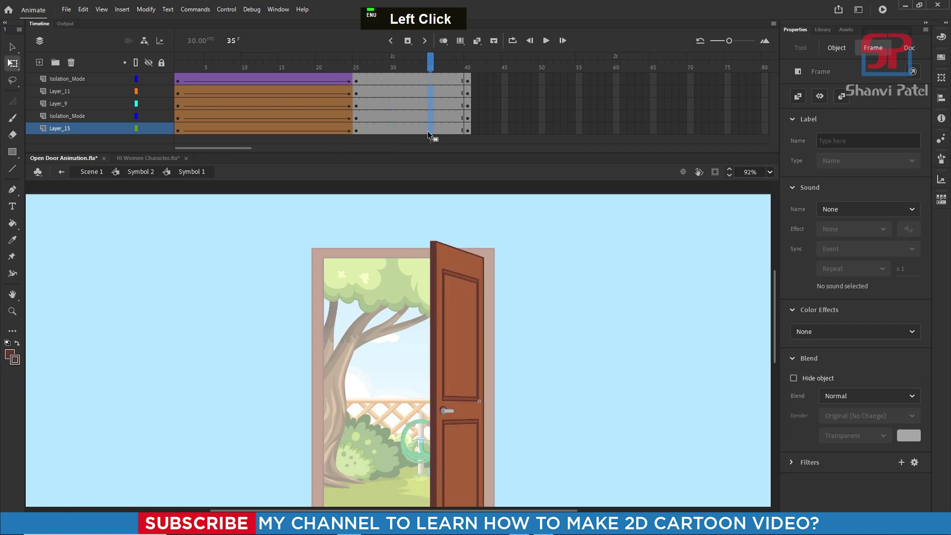
pyautogui.press('F6')
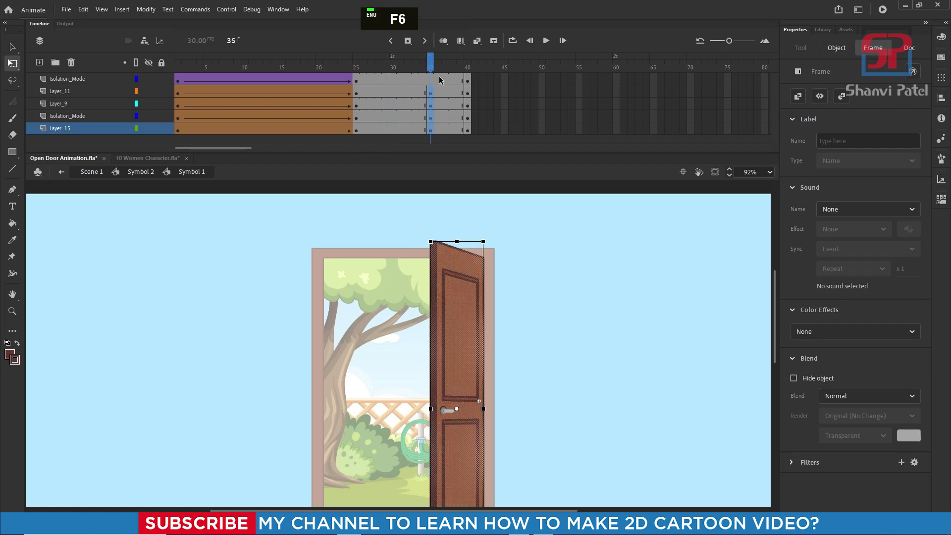
pyautogui.moveTo(439, 79); pyautogui.dragTo(450, 131)
pyautogui.press('F5')
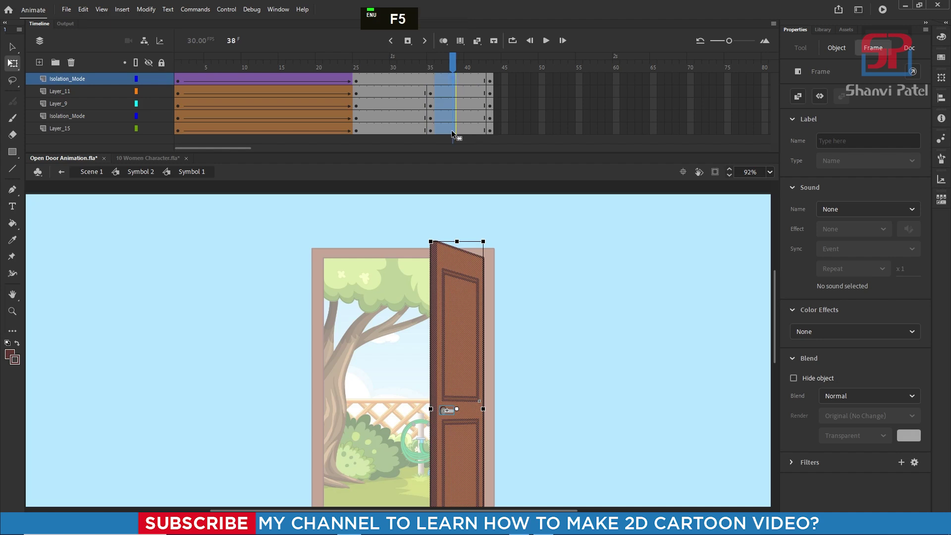
pyautogui.press('F5')
pyautogui.press('F5')
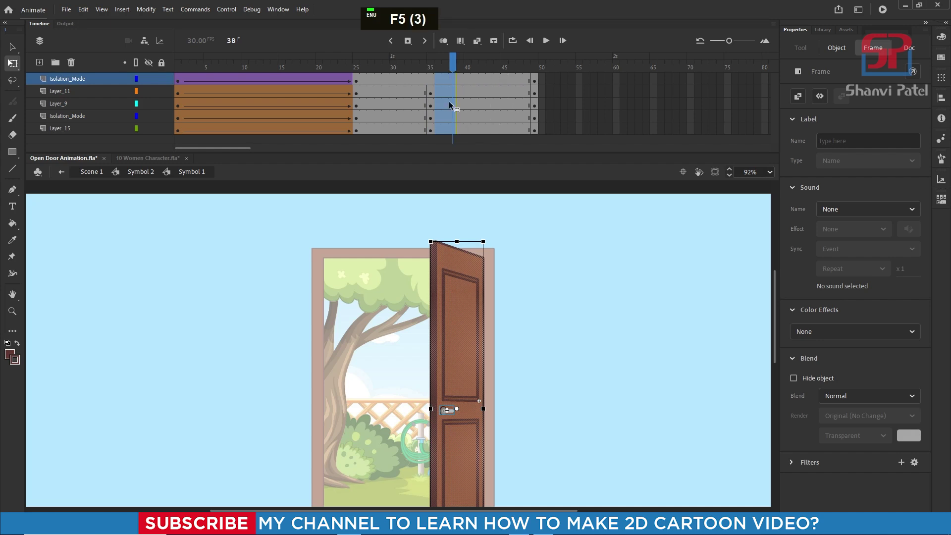
pyautogui.click(461, 75)
pyautogui.click(497, 105)
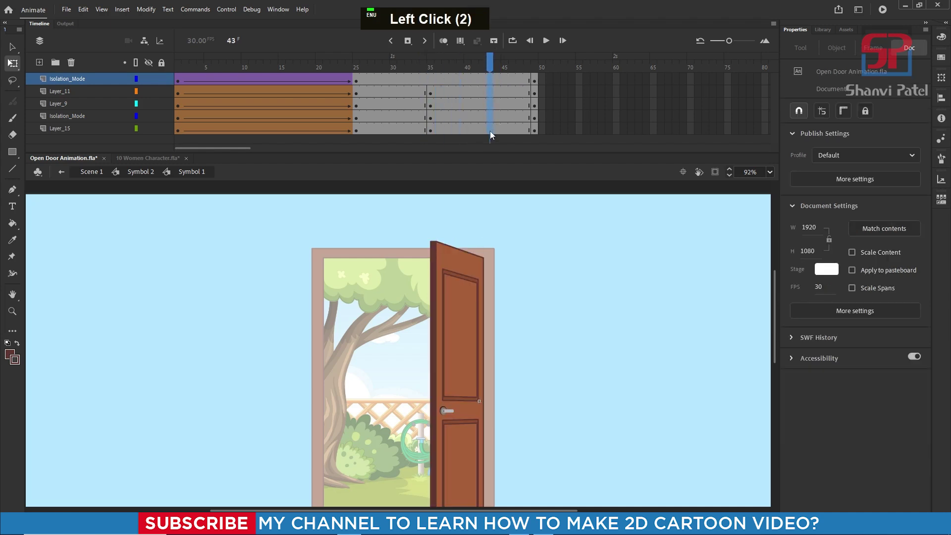
pyautogui.moveTo(489, 136); pyautogui.dragTo(489, 110)
pyautogui.press('F5')
pyautogui.click(491, 70)
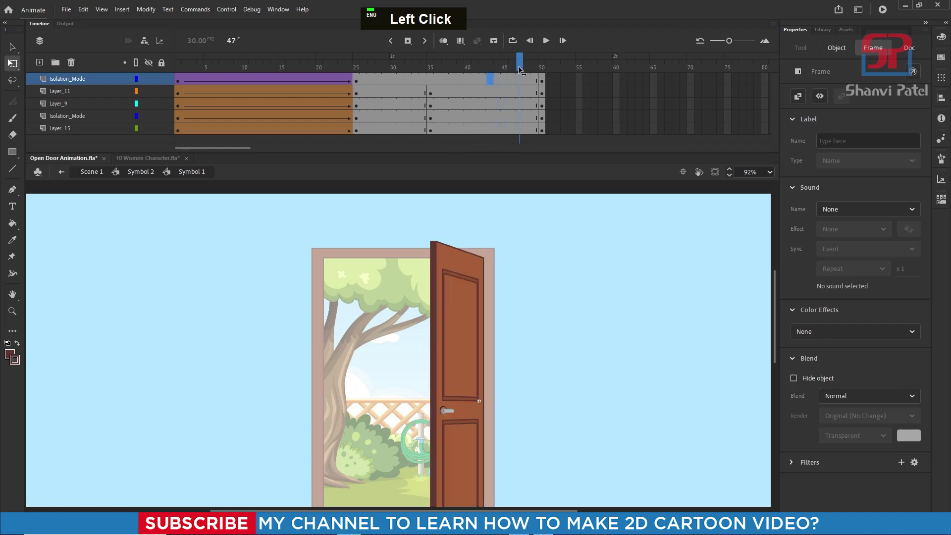
# Insert frames after the frame 50 keyframes to extend all five layers to frame 61
pyautogui.click(542, 79)
pyautogui.moveTo(543, 85); pyautogui.dragTo(545, 127)
pyautogui.press('F5')
pyautogui.press('F5')
pyautogui.press('F5')
pyautogui.press('F5')
pyautogui.press('F5')
pyautogui.press('F5')
pyautogui.press('F5')
pyautogui.press('F5')
pyautogui.press('F5')
pyautogui.press('F5')
pyautogui.press('F5')
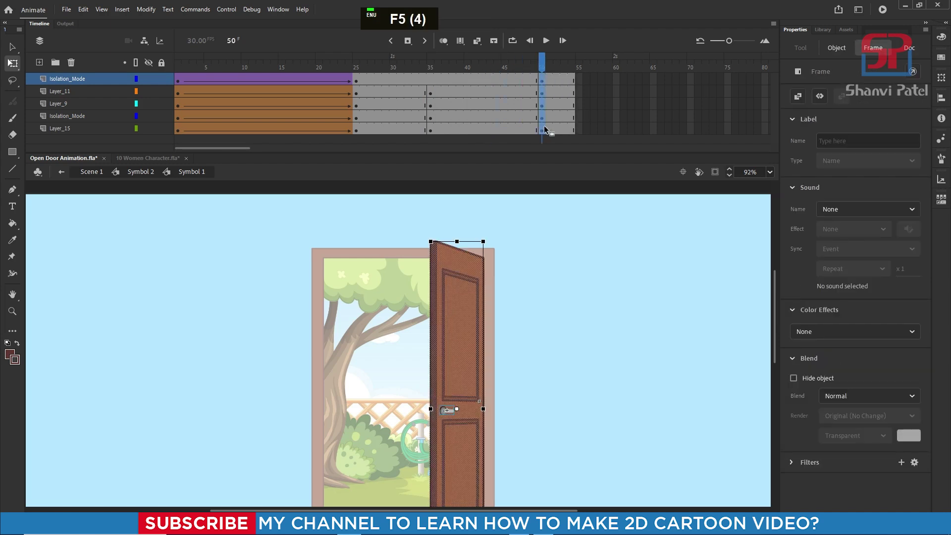
# Copy the closed-door keyframes of the four lower layers from frame 1 to frame 50
pyautogui.moveTo(546, 60); pyautogui.dragTo(179, 121)
pyautogui.click(183, 132)
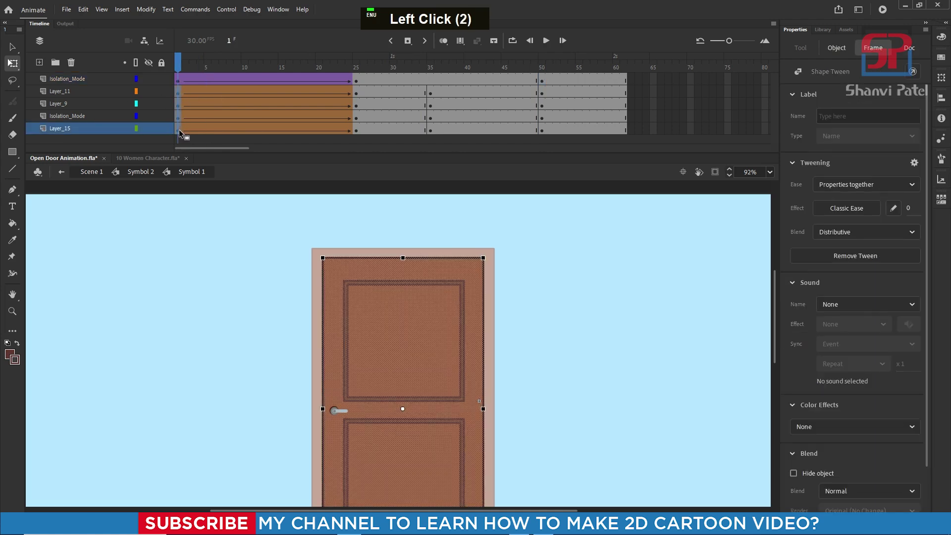
pyautogui.moveTo(480, 135); pyautogui.dragTo(541, 133)
pyautogui.moveTo(542, 67); pyautogui.dragTo(543, 88)
# Create shape tweens between frames 35 and 50 on the four lower layers to close the door
pyautogui.moveTo(456, 90); pyautogui.dragTo(479, 131)
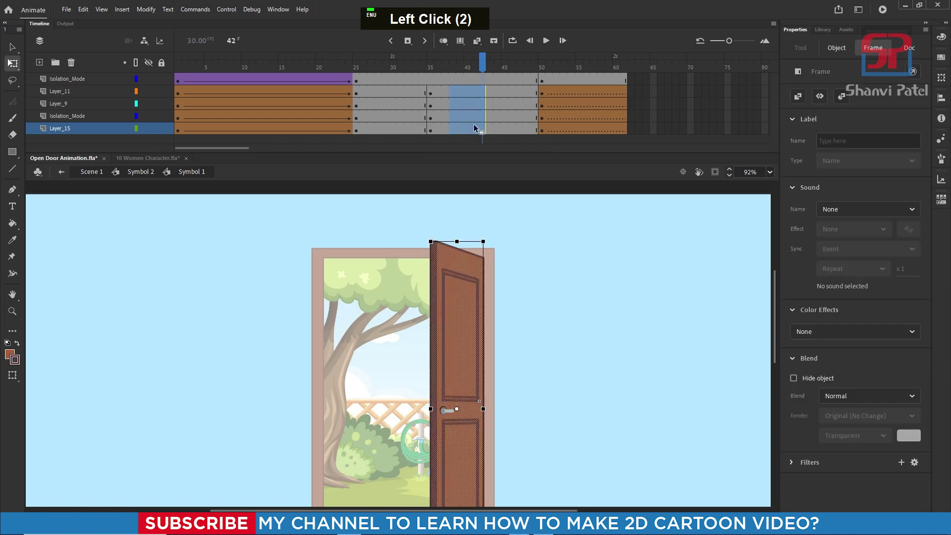
pyautogui.rightClick(474, 120)
pyautogui.click(513, 148)
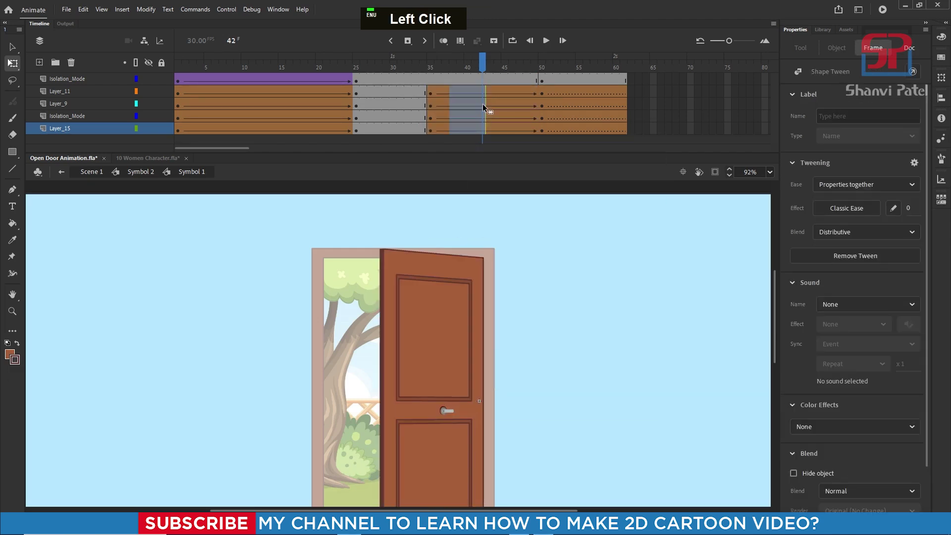
# Add a frame 35 keyframe to the handle's Isolation_Mode layer and copy its closed-door keyframe from frame 1 to frame 50
pyautogui.moveTo(436, 70); pyautogui.dragTo(430, 97)
pyautogui.click(432, 82)
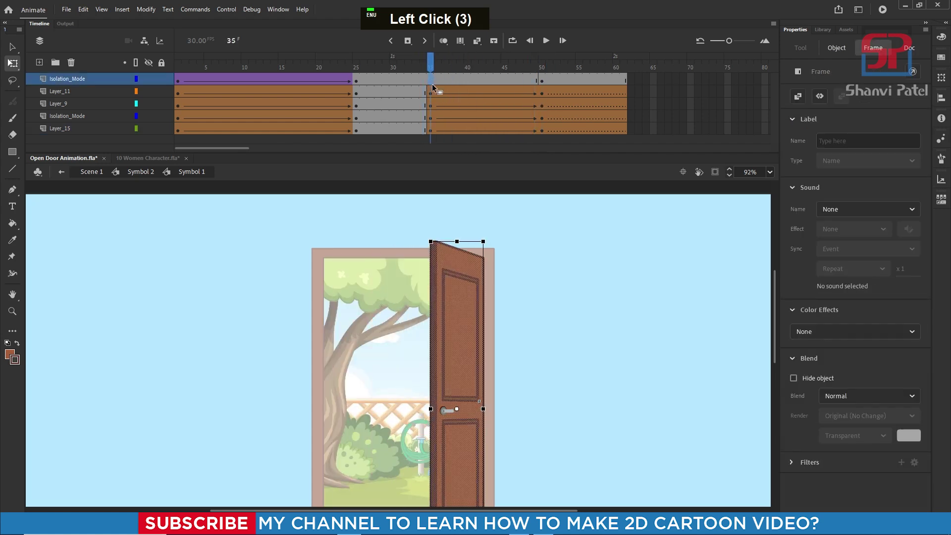
pyautogui.press('F6')
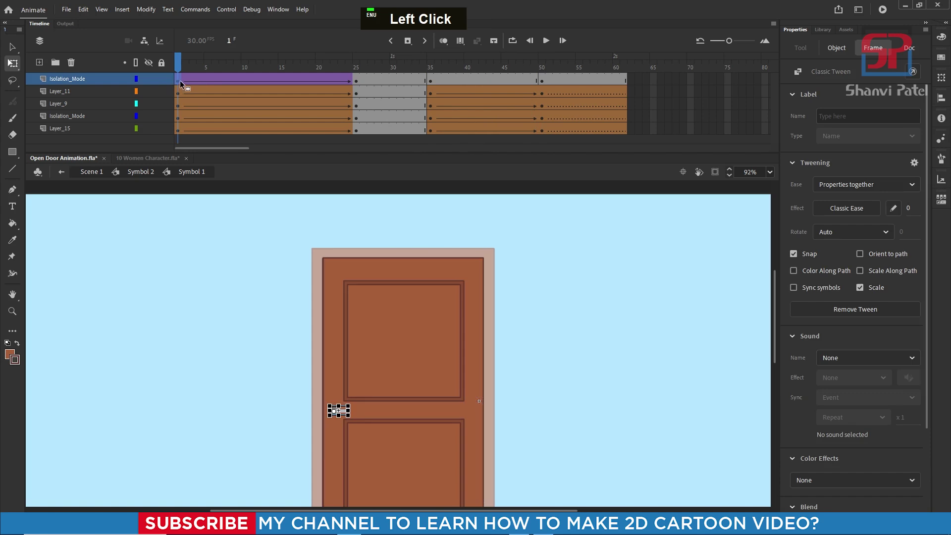
pyautogui.moveTo(178, 80); pyautogui.dragTo(541, 87)
# Create a classic tween between frames 35 and 50 on the handle layer and scrub through the closing motion
pyautogui.rightClick(491, 80)
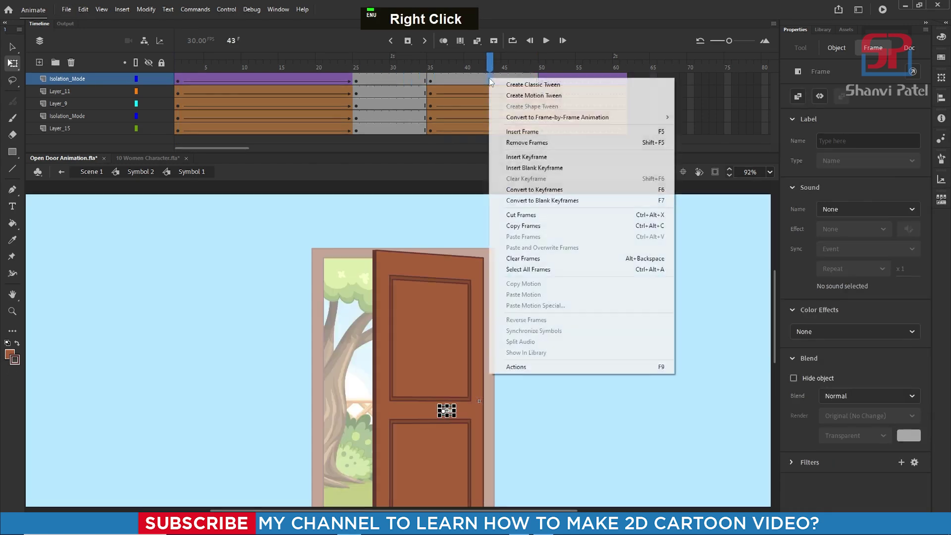
pyautogui.click(529, 86)
pyautogui.doubleClick(373, 81)
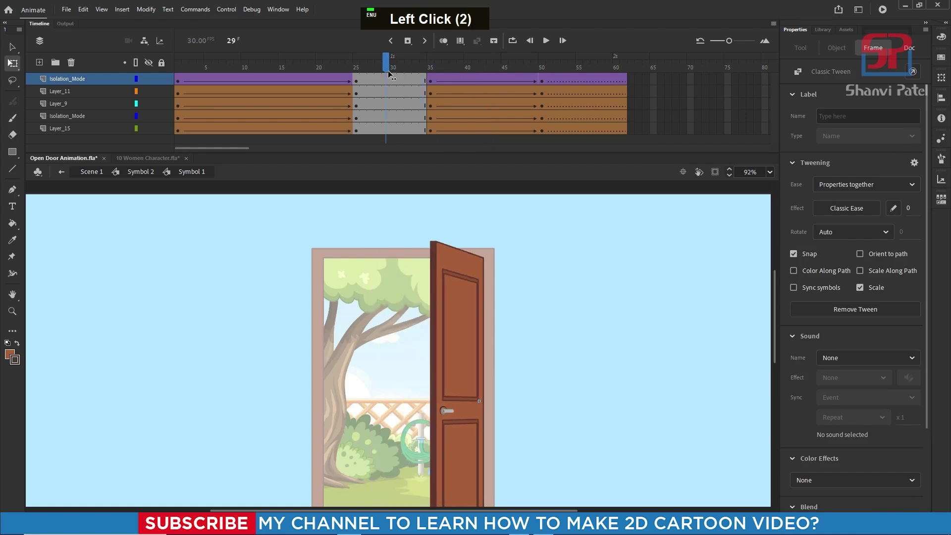
pyautogui.moveTo(372, 80); pyautogui.dragTo(616, 84)
pyautogui.click(623, 84)
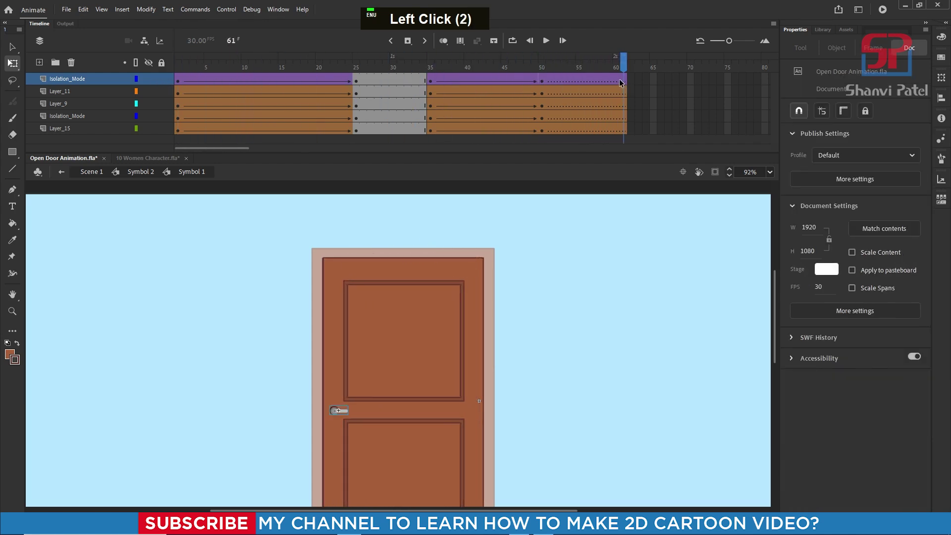
# Extend both layers in Symbol 2 and both layers in Scene 1 to frame 60, and test the movie
pyautogui.doubleClick(659, 102)
pyautogui.doubleClick(571, 267)
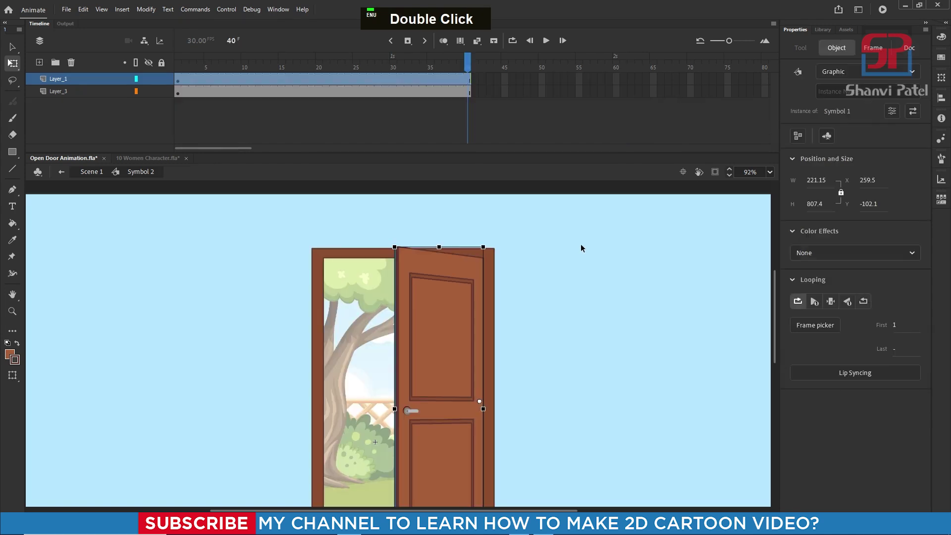
pyautogui.moveTo(616, 81); pyautogui.dragTo(617, 97)
pyautogui.press('F5')
pyautogui.doubleClick(611, 210)
pyautogui.press('F5')
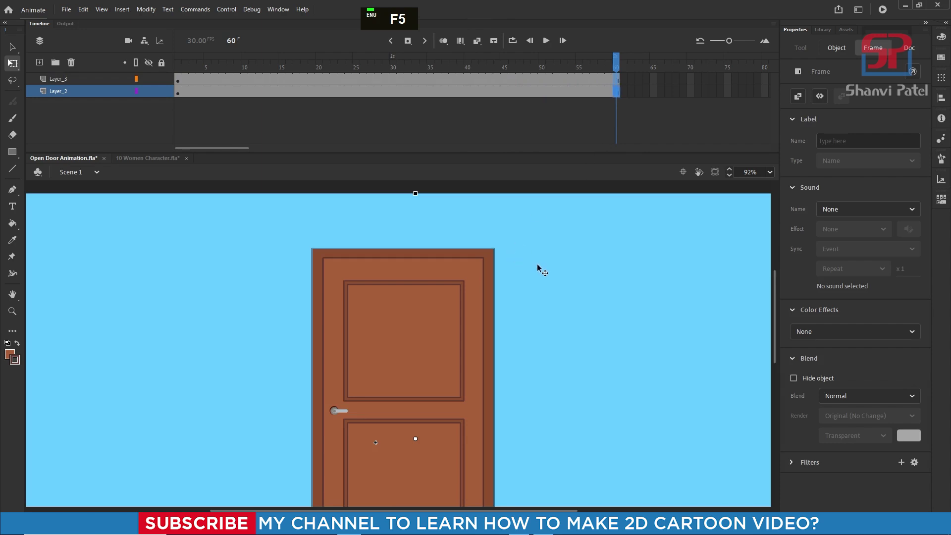
pyautogui.hotkey('ctrl', 'Return')
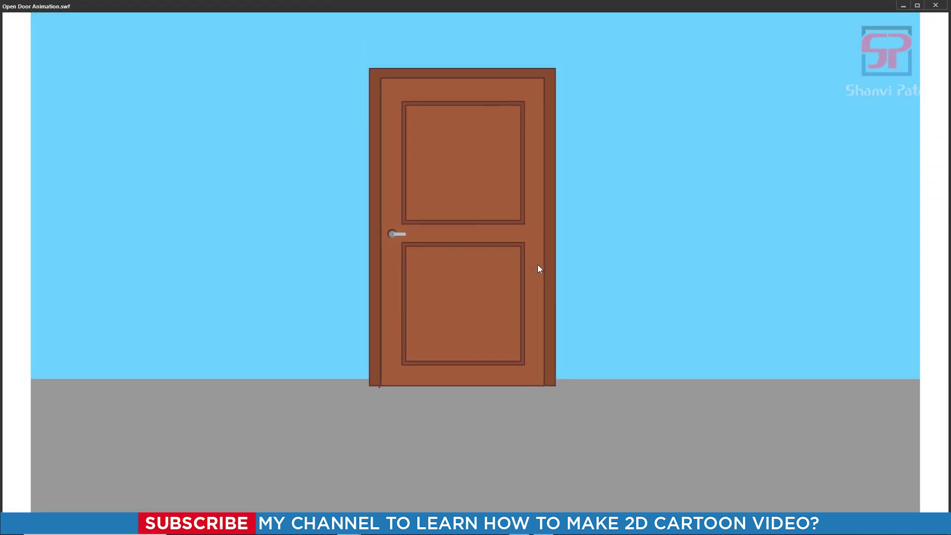
# Delete Layer_10 from Scene 1 and scrub the main timeline to frame 20
pyautogui.press('Delete')
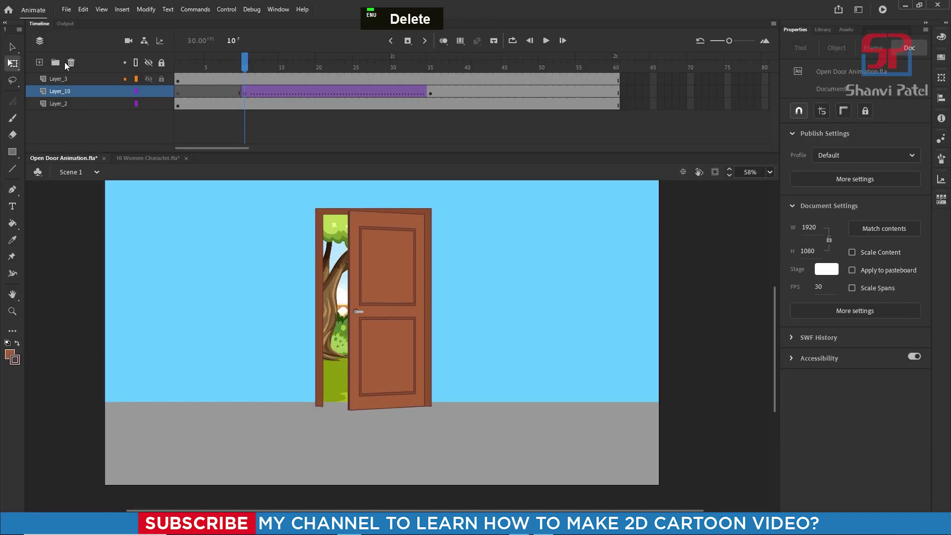
pyautogui.click(70, 63)
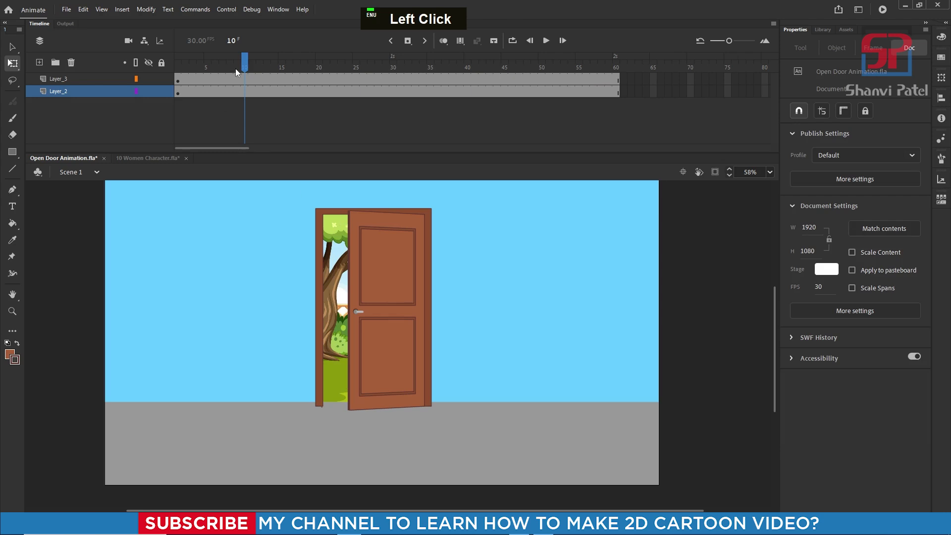
pyautogui.moveTo(236, 69); pyautogui.dragTo(319, 104)
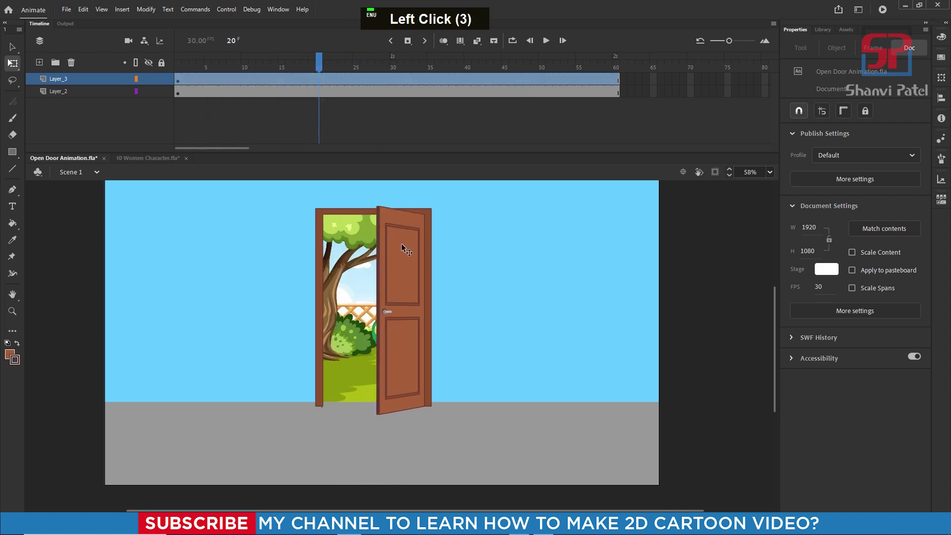
# Open the door's Symbol 2 and add a new layer above Layer_1
pyautogui.doubleClick(398, 257)
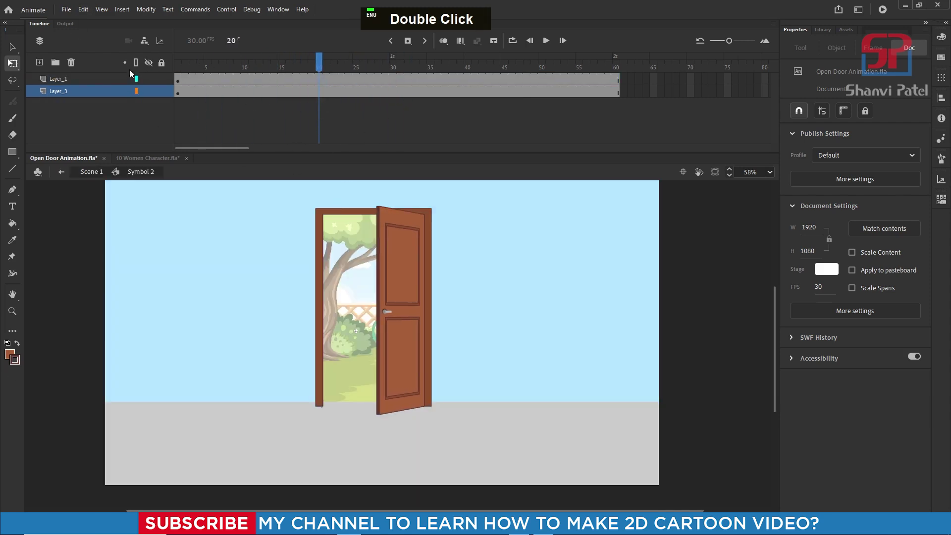
pyautogui.click(193, 80)
pyautogui.moveTo(323, 70); pyautogui.dragTo(385, 88)
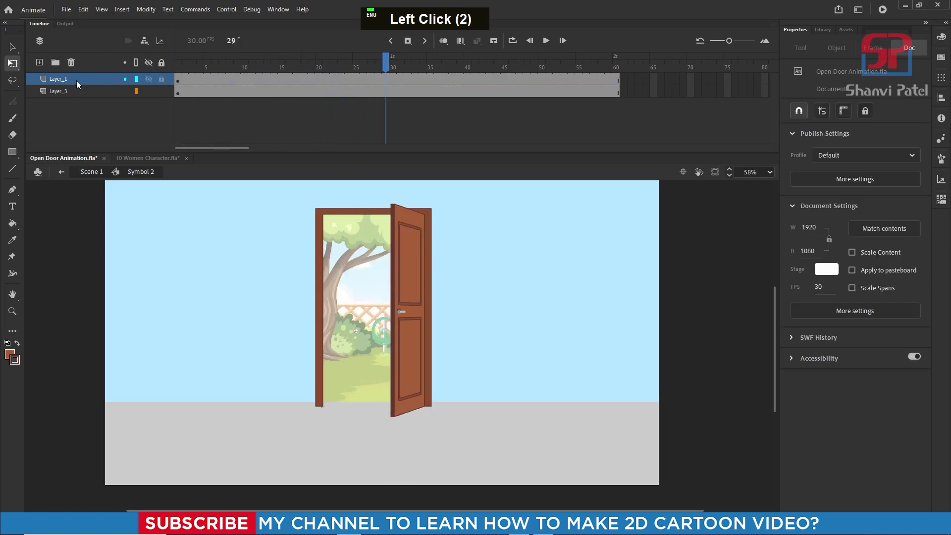
pyautogui.click(40, 63)
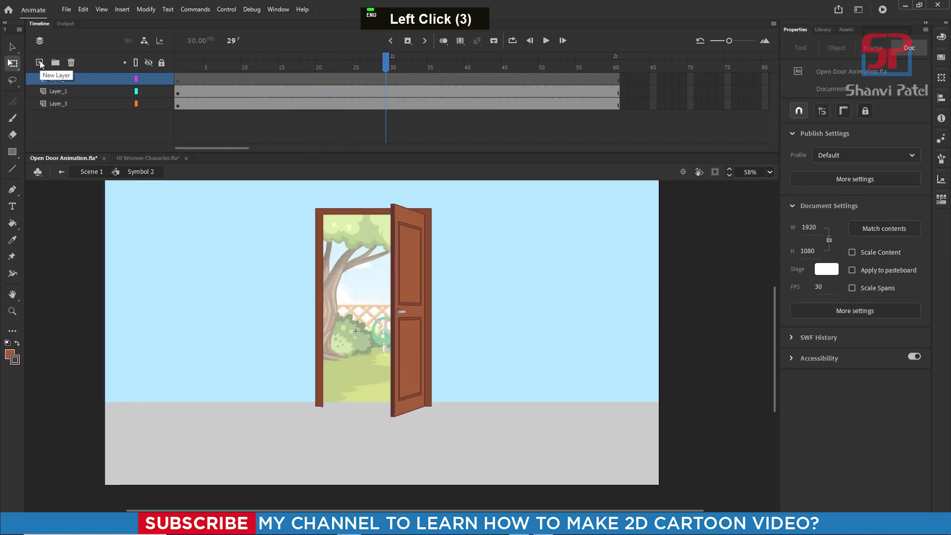
# Copy the front-facing woman from 10 Women Character.fla into frame 1 of Layer_4, putting duplicate library items into a folder
pyautogui.click(137, 155)
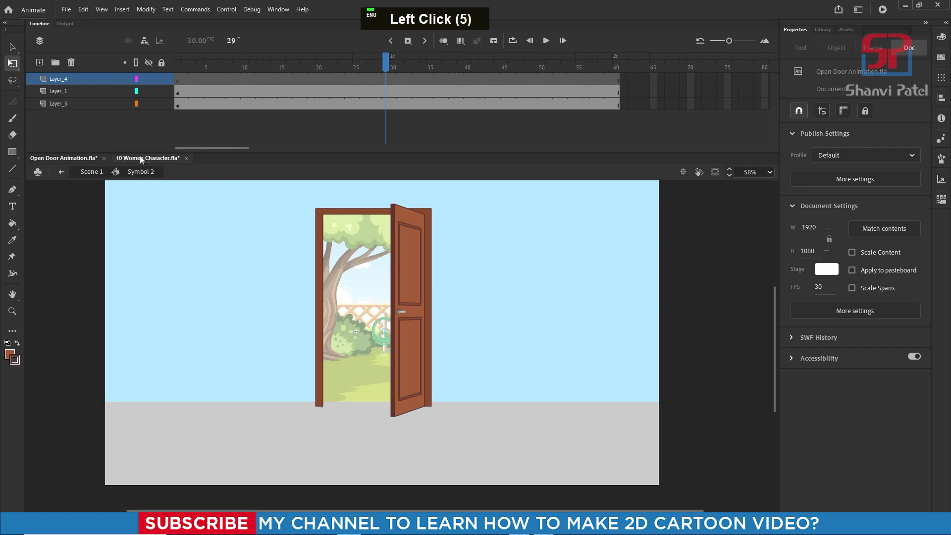
pyautogui.press('ctrl')
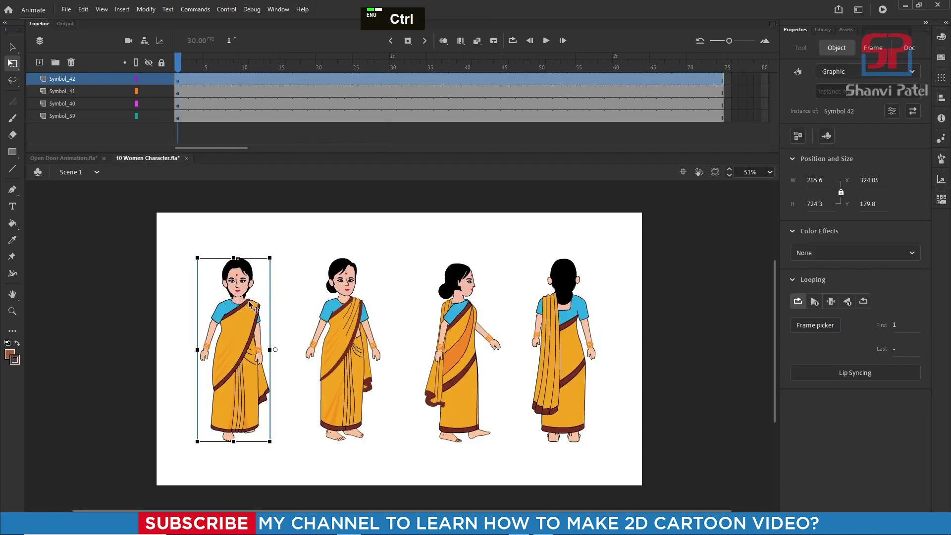
pyautogui.click(77, 159)
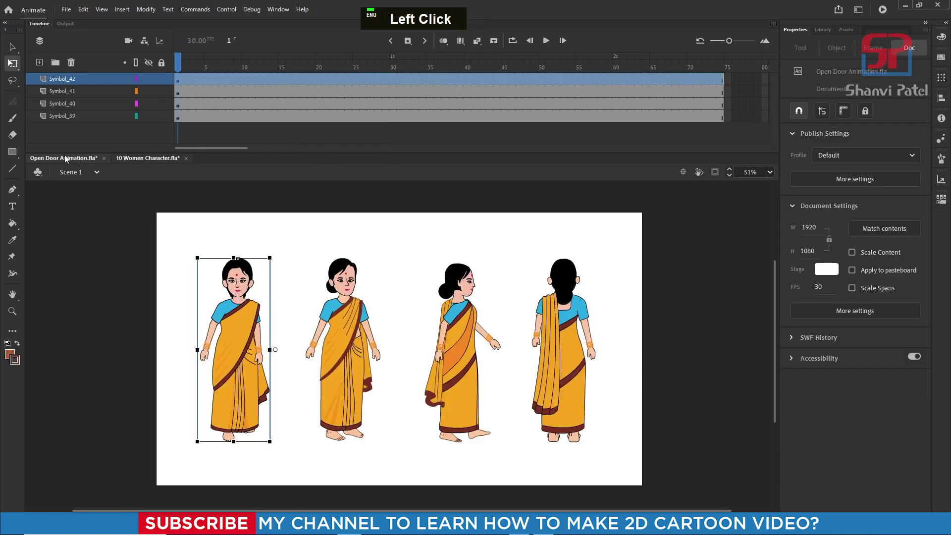
pyautogui.click(172, 69)
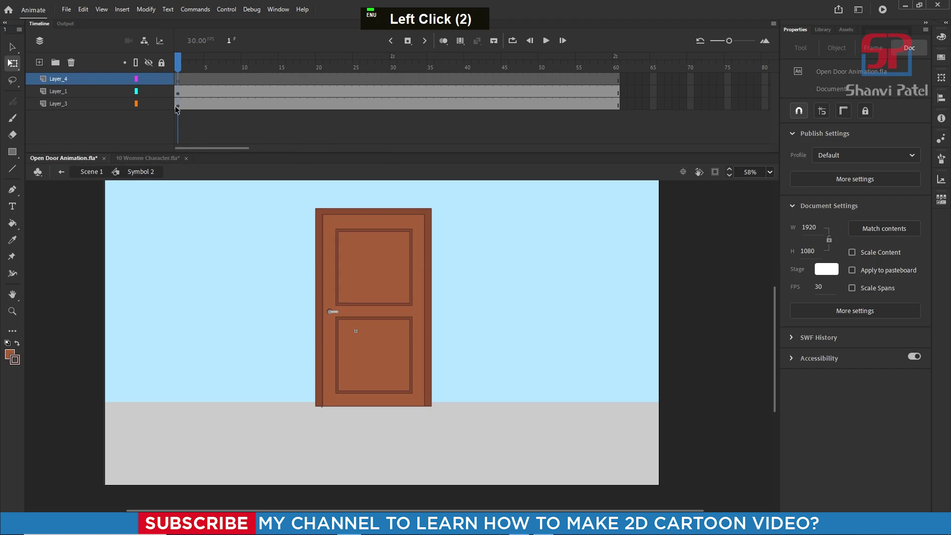
pyautogui.press('ctrl')
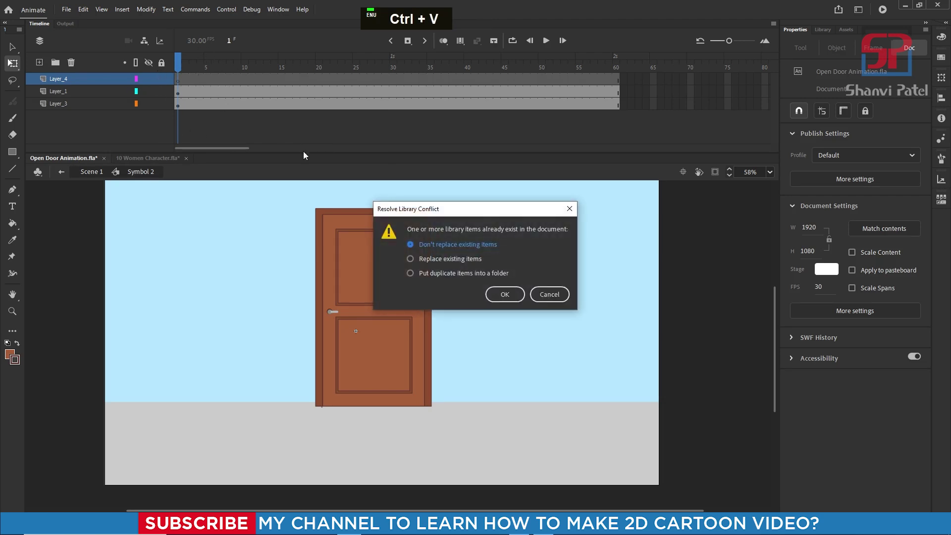
pyautogui.click(446, 276)
pyautogui.click(509, 296)
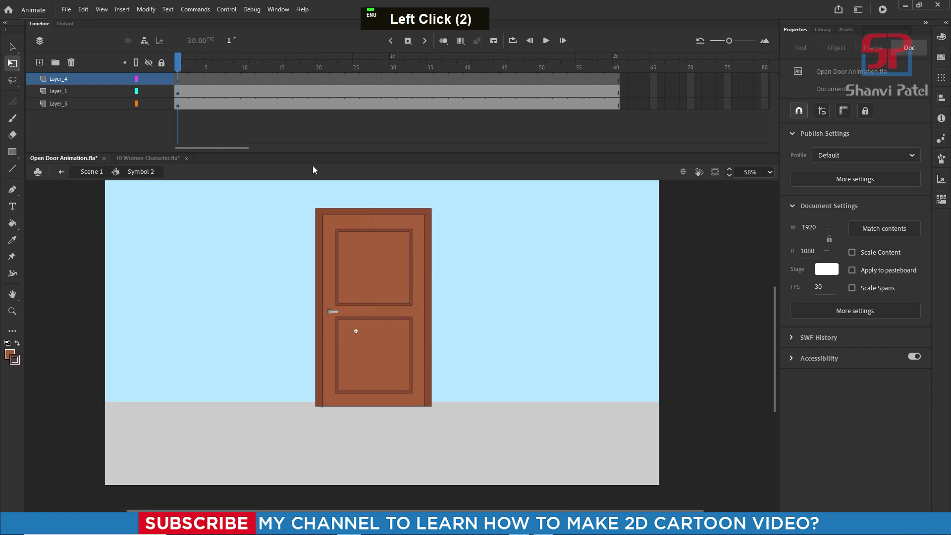
# Position the woman over the door and place her transformation point at her feet
pyautogui.moveTo(411, 301); pyautogui.dragTo(372, 266)
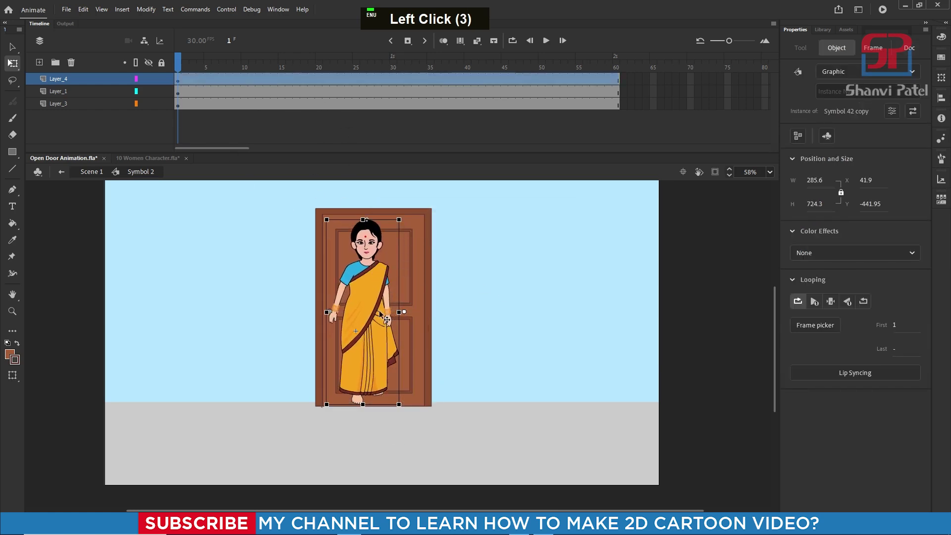
pyautogui.moveTo(403, 312); pyautogui.dragTo(363, 389)
pyautogui.keyDown('ctrl'); pyautogui.scroll(1, 349, 283); pyautogui.keyUp('ctrl')
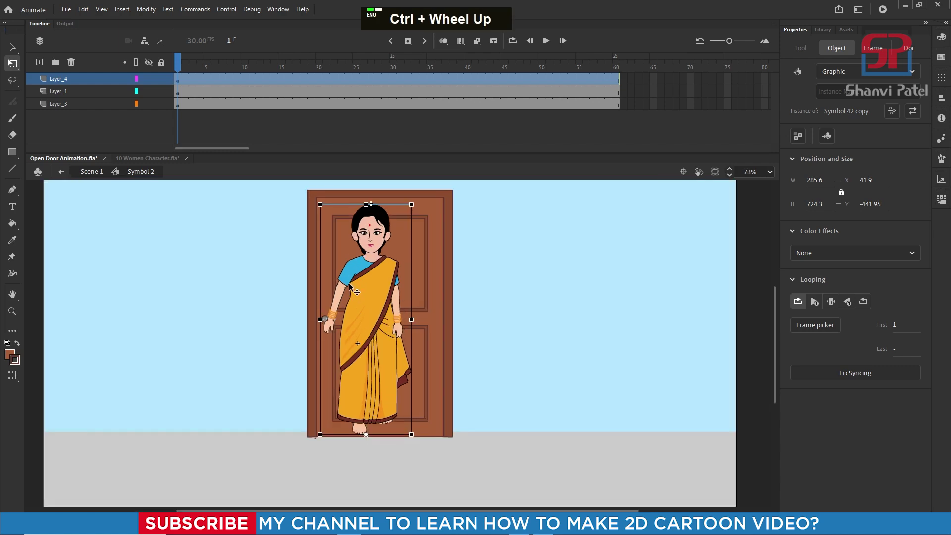
# Place Layer_4 between Layer_1 and Layer_3 and scrub through the door opening to frame 31
pyautogui.click(62, 78)
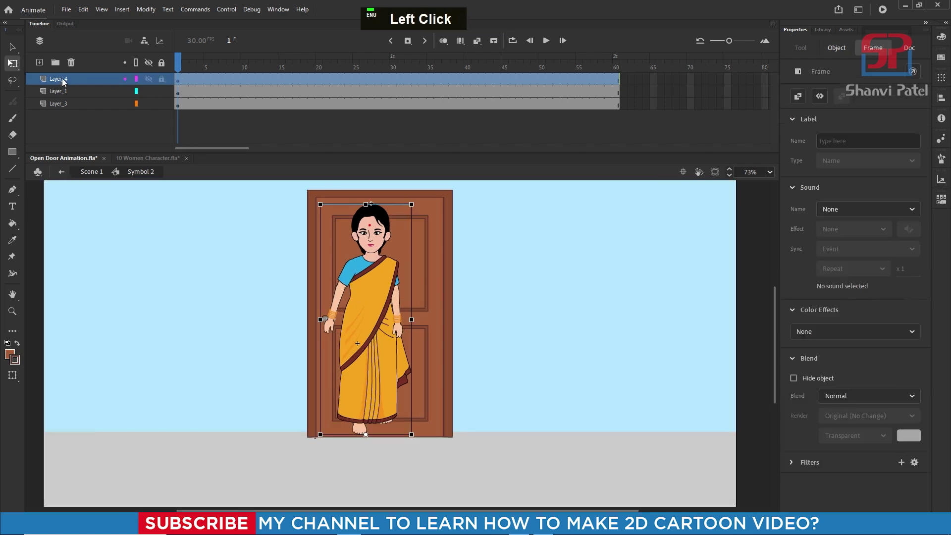
pyautogui.moveTo(63, 102); pyautogui.dragTo(65, 98)
pyautogui.moveTo(190, 66); pyautogui.dragTo(358, 80)
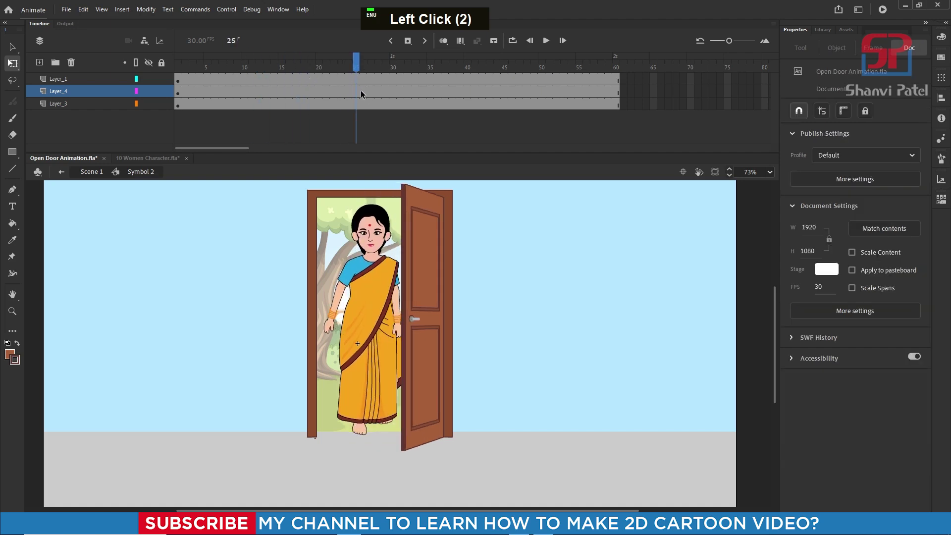
pyautogui.click(358, 94)
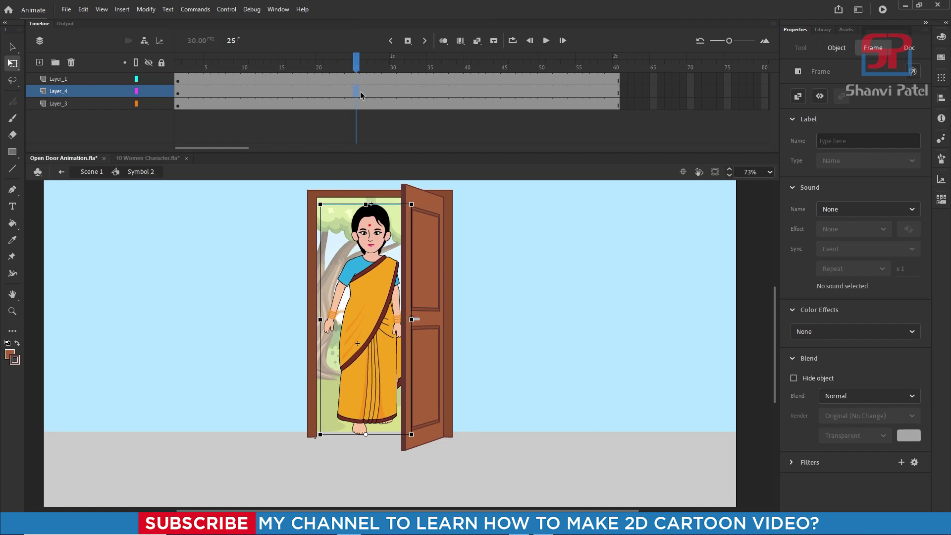
pyautogui.moveTo(354, 72); pyautogui.dragTo(399, 78)
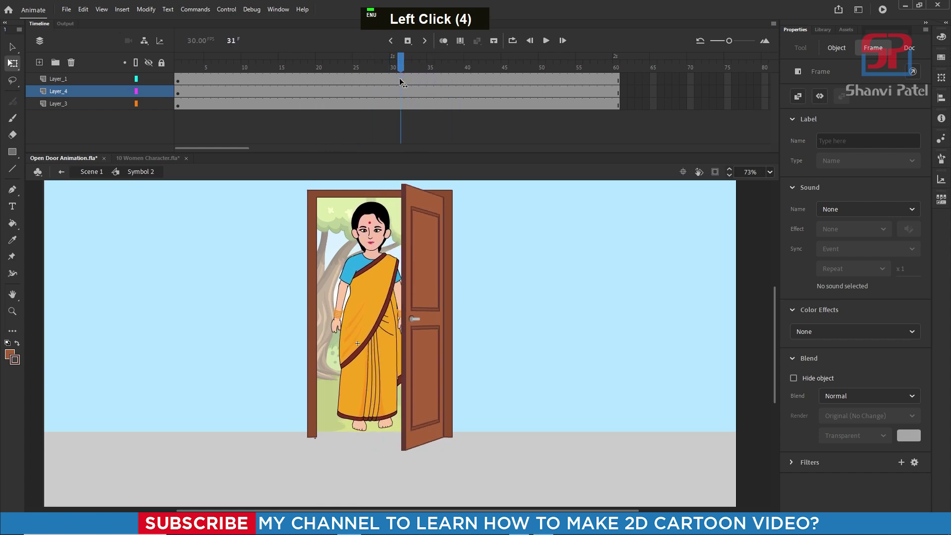
# Open the door's Symbol 1 and lengthen the open-door hold by 10 frames on all layers, starting the closing tween at frame 45
pyautogui.doubleClick(417, 199)
pyautogui.doubleClick(417, 199)
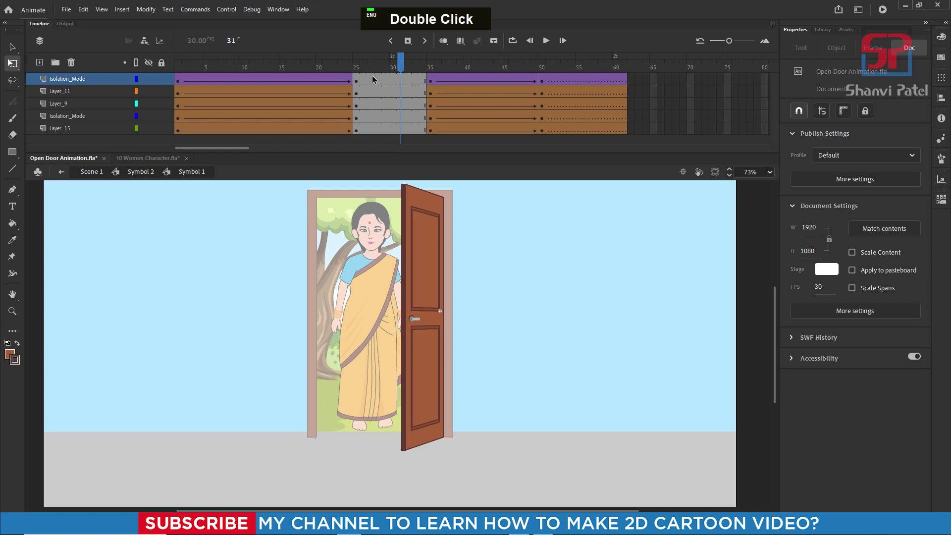
pyautogui.moveTo(372, 78); pyautogui.dragTo(383, 131)
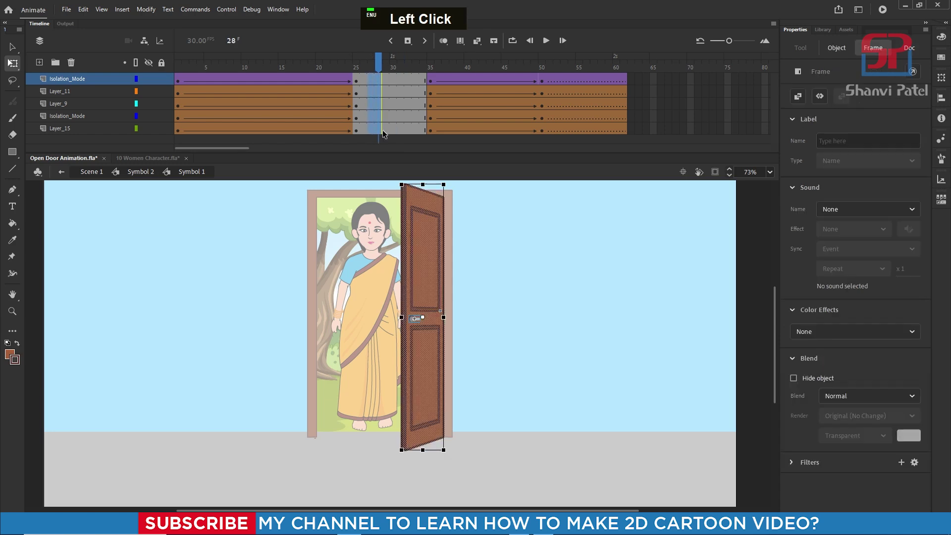
pyautogui.press('F5')
pyautogui.press('F5')
pyautogui.press('F5')
pyautogui.press('F5')
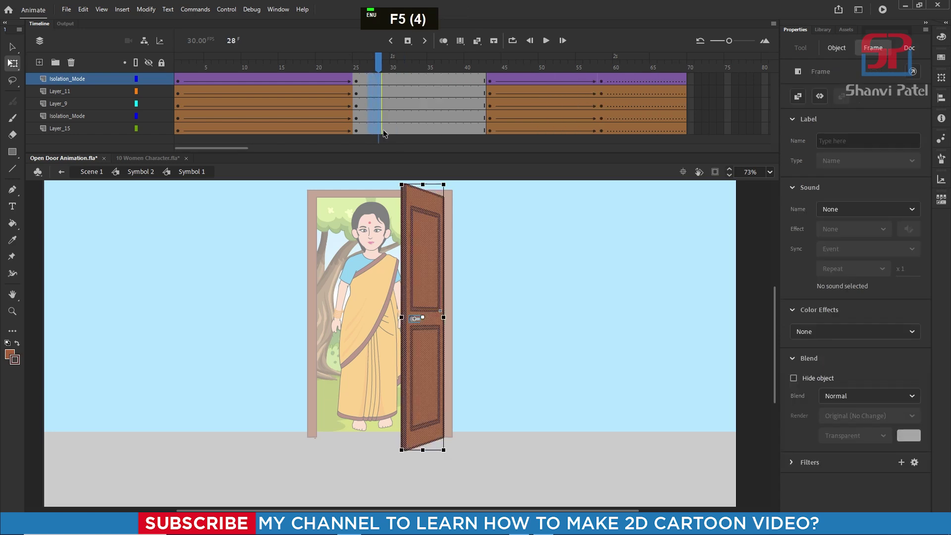
pyautogui.press('F5')
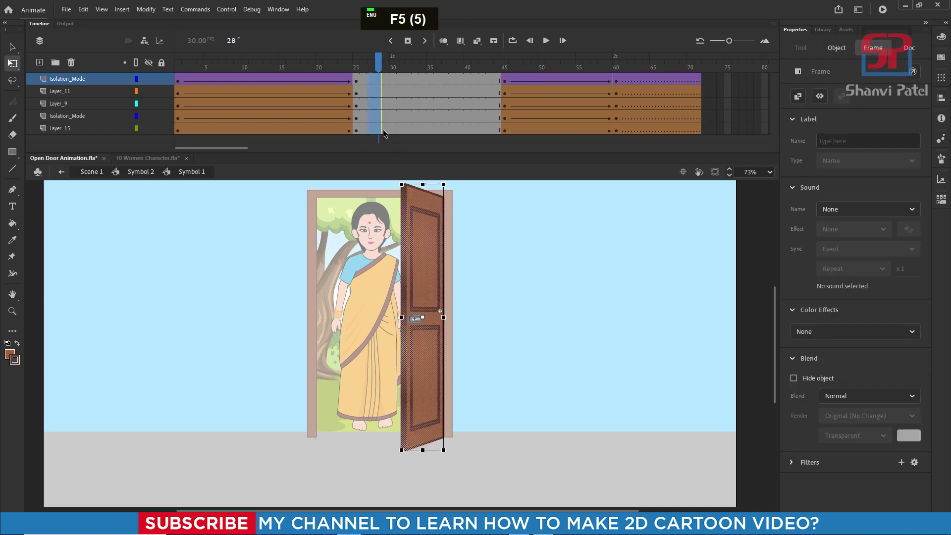
# Remove four frames from the end of the open-door hold on all layers, starting the closing tween at frame 41
pyautogui.click(469, 80)
pyautogui.moveTo(474, 131); pyautogui.dragTo(482, 132)
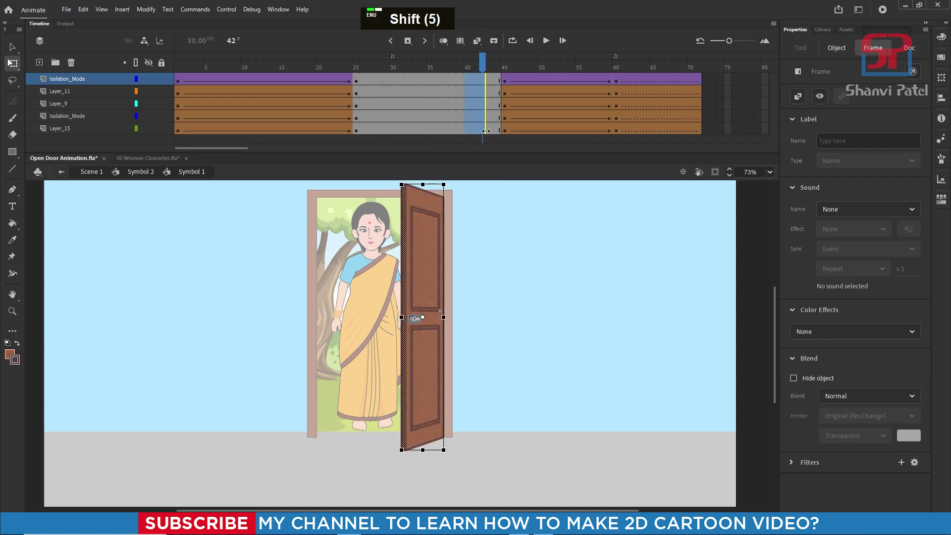
pyautogui.hotkey('shift', 'F5')
pyautogui.moveTo(468, 75); pyautogui.dragTo(467, 136)
pyautogui.keyDown('shift'); pyautogui.click(468, 140); pyautogui.keyUp('shift')
pyautogui.hotkey('shift', 'F5')
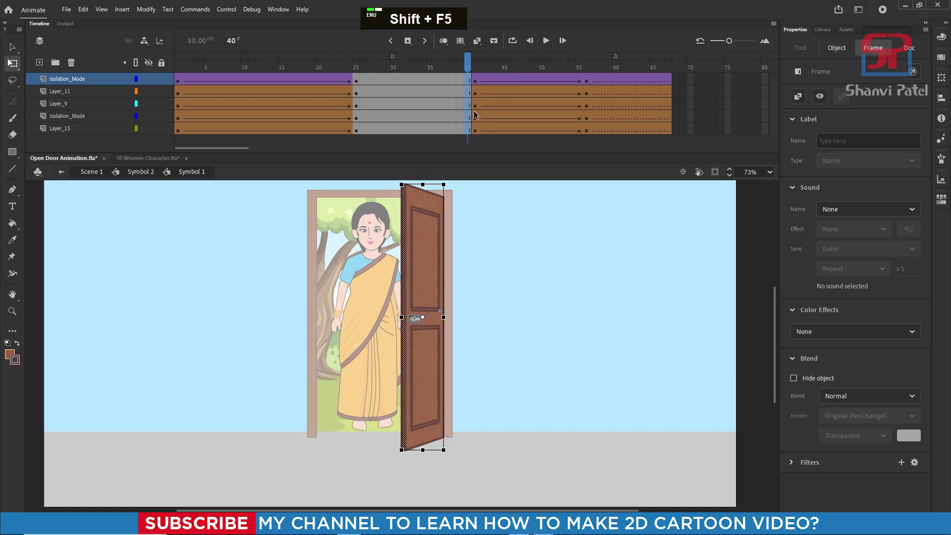
# Remove the surplus frames after frame 65 on all door layers and return to Symbol 2
pyautogui.moveTo(467, 66); pyautogui.dragTo(668, 87)
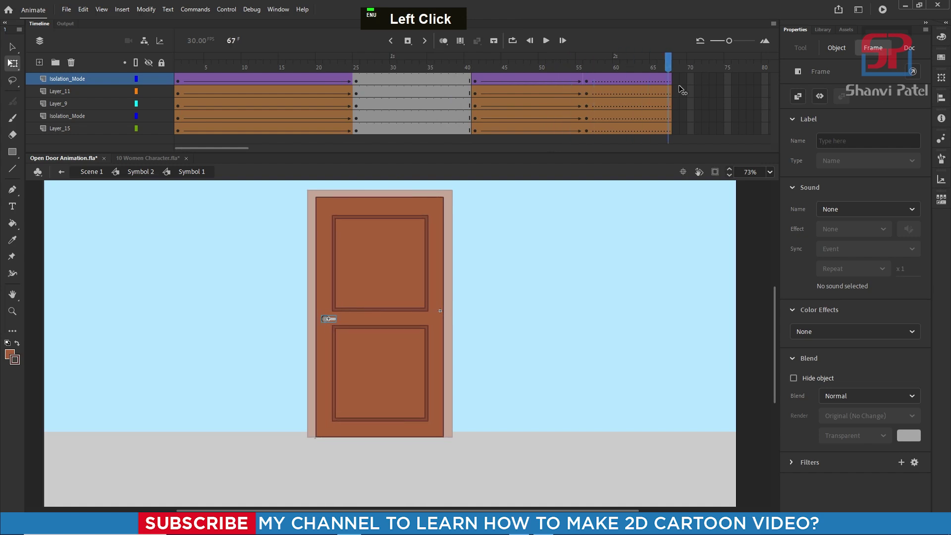
pyautogui.click(248, 258)
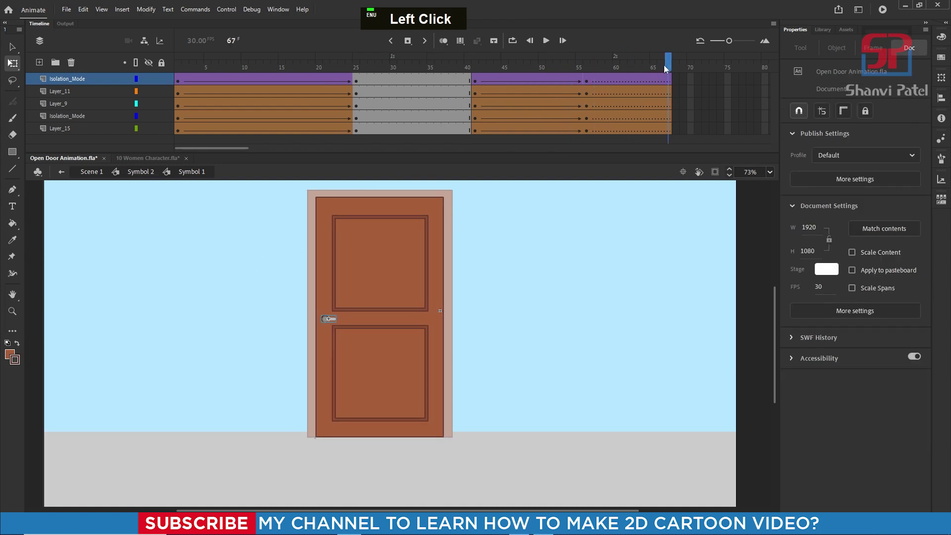
pyautogui.click(639, 67)
pyautogui.moveTo(659, 78); pyautogui.dragTo(675, 130)
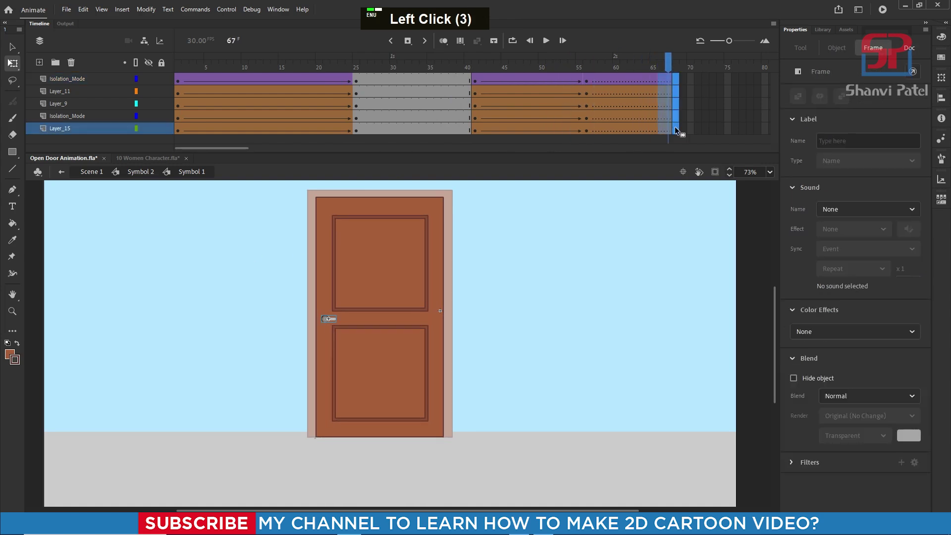
pyautogui.hotkey('shift', 'F5')
pyautogui.doubleClick(243, 241)
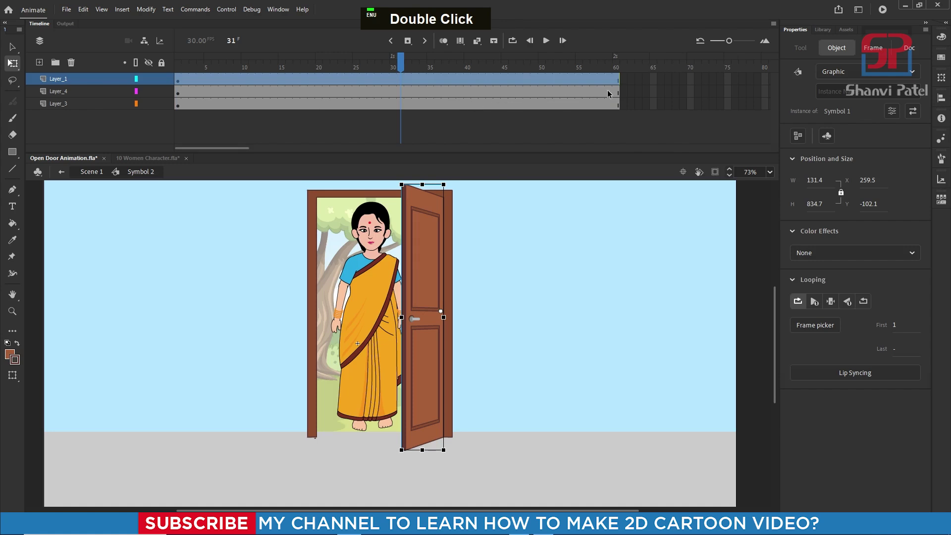
# Extend all three layers of Symbol 2 to frame 65 and scrub back to frame 30
pyautogui.click(657, 107)
pyautogui.click(655, 106)
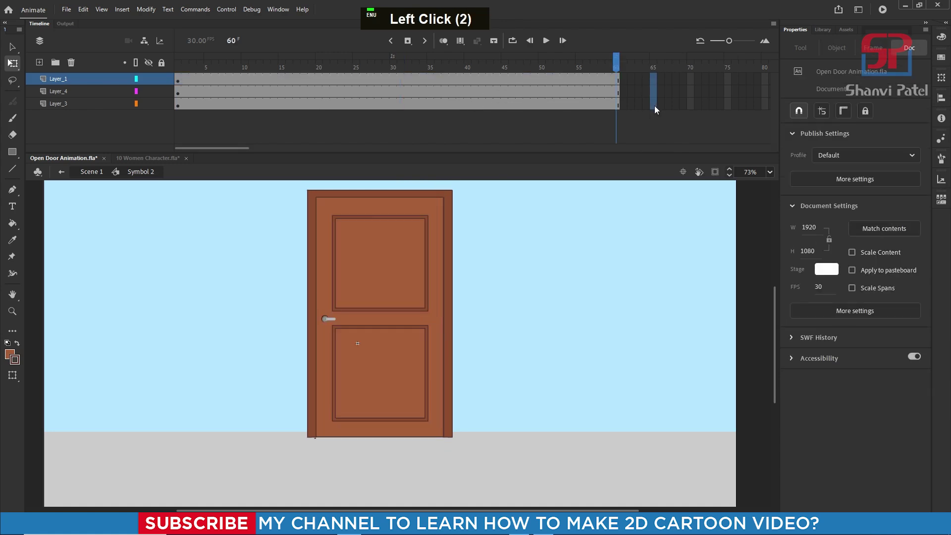
pyautogui.press('F5')
pyautogui.moveTo(639, 70); pyautogui.dragTo(393, 70)
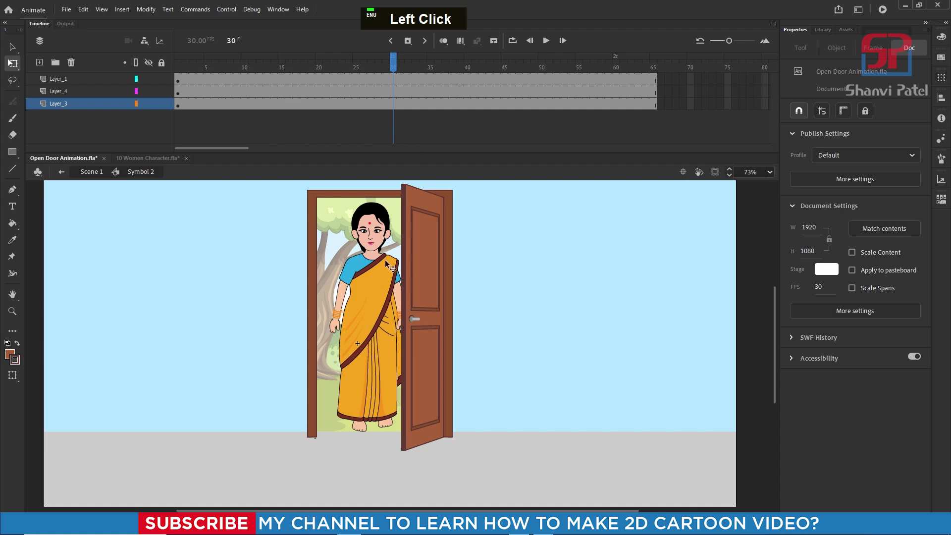
# Insert a keyframe at frame 15 on the woman's Layer_4, where the door is partly open
pyautogui.doubleClick(352, 287)
pyautogui.doubleClick(215, 259)
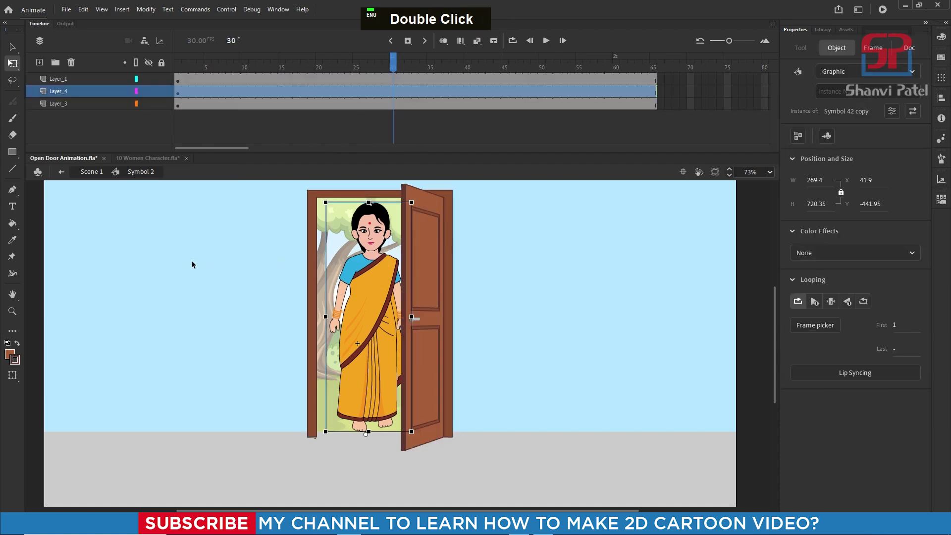
pyautogui.click(260, 71)
pyautogui.moveTo(262, 71); pyautogui.dragTo(282, 74)
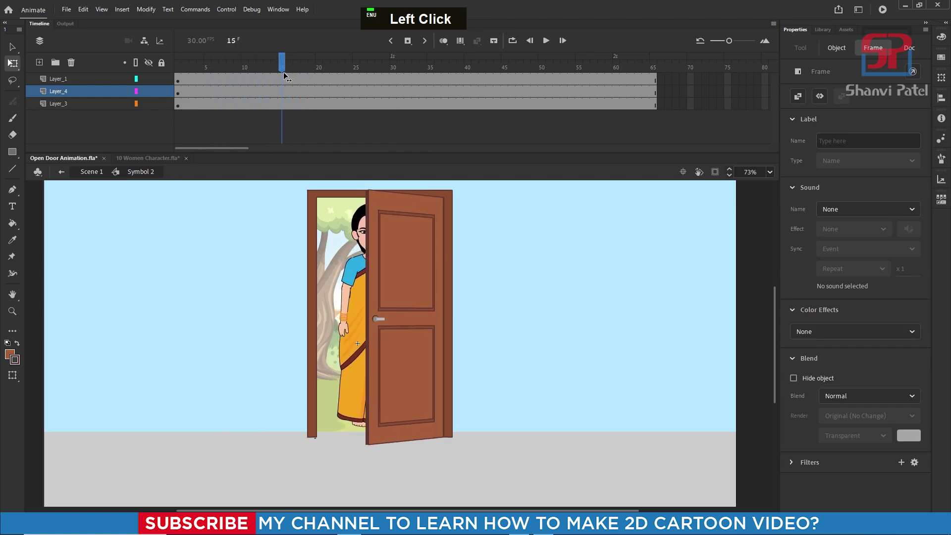
pyautogui.click(282, 91)
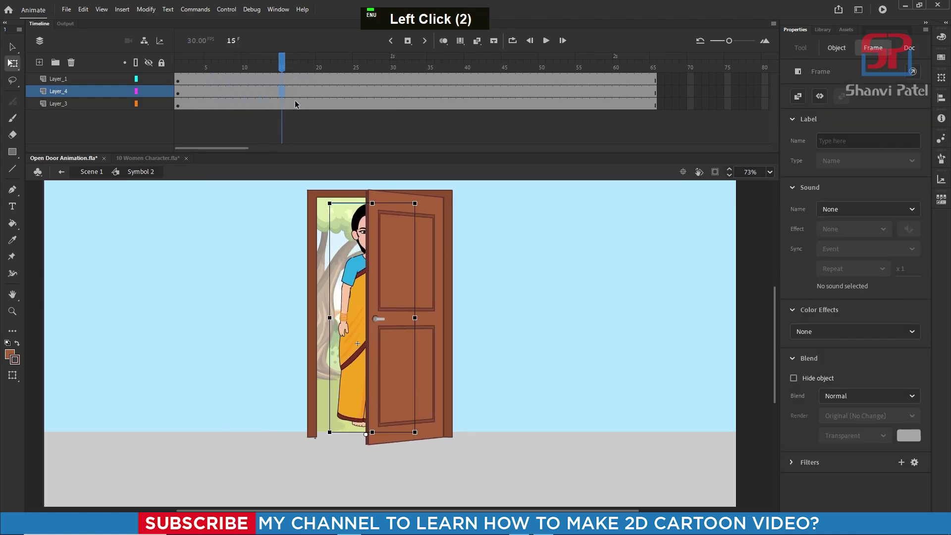
pyautogui.press('F6')
# Insert a keyframe at frame 40 on Layer_4, then bring the woman forward and enlarge her to about 338 × 893
pyautogui.click(289, 67)
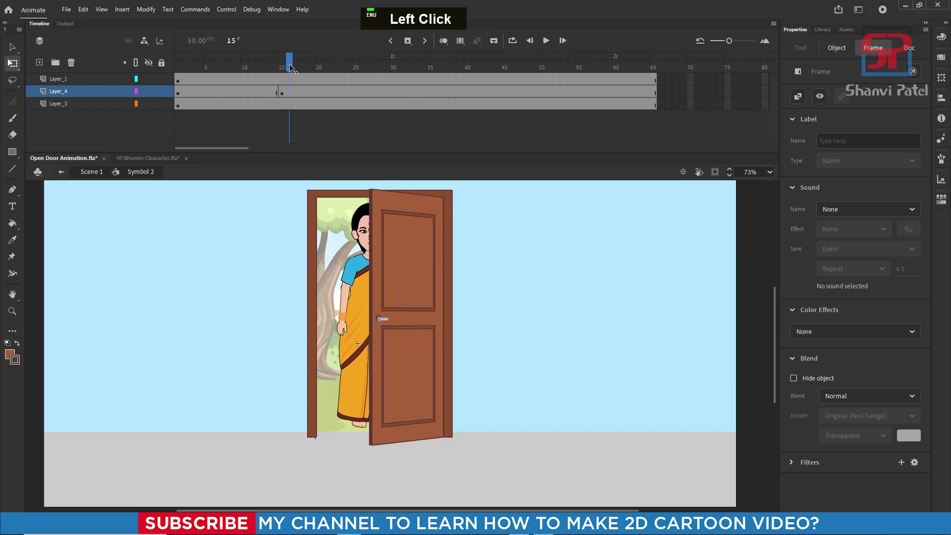
pyautogui.moveTo(290, 69); pyautogui.dragTo(469, 71)
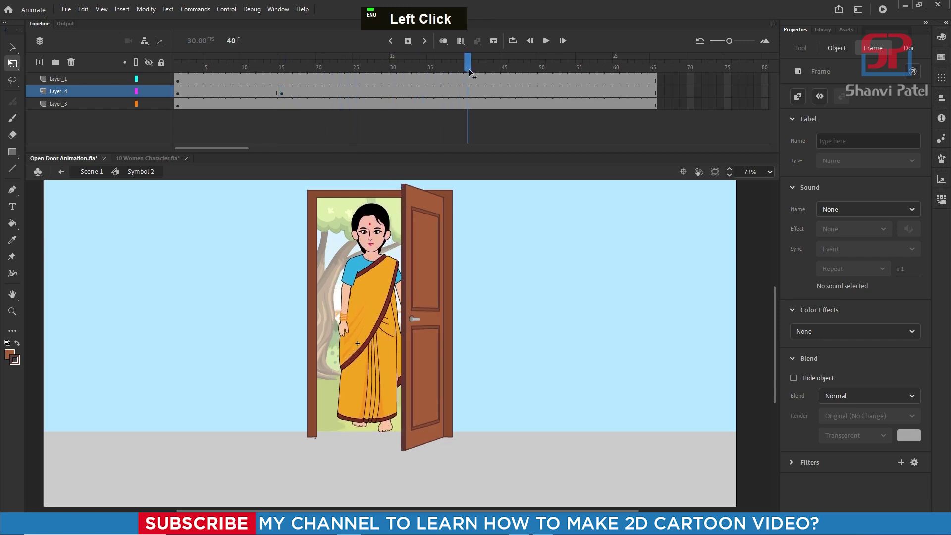
pyautogui.click(442, 124)
pyautogui.click(469, 92)
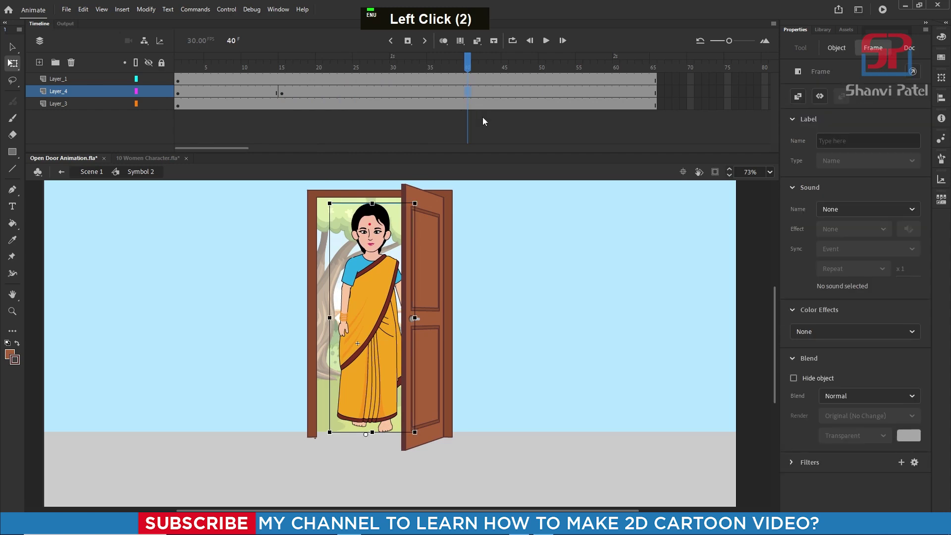
pyautogui.press('F6')
pyautogui.moveTo(378, 269); pyautogui.dragTo(356, 336)
pyautogui.moveTo(393, 270); pyautogui.dragTo(431, 214)
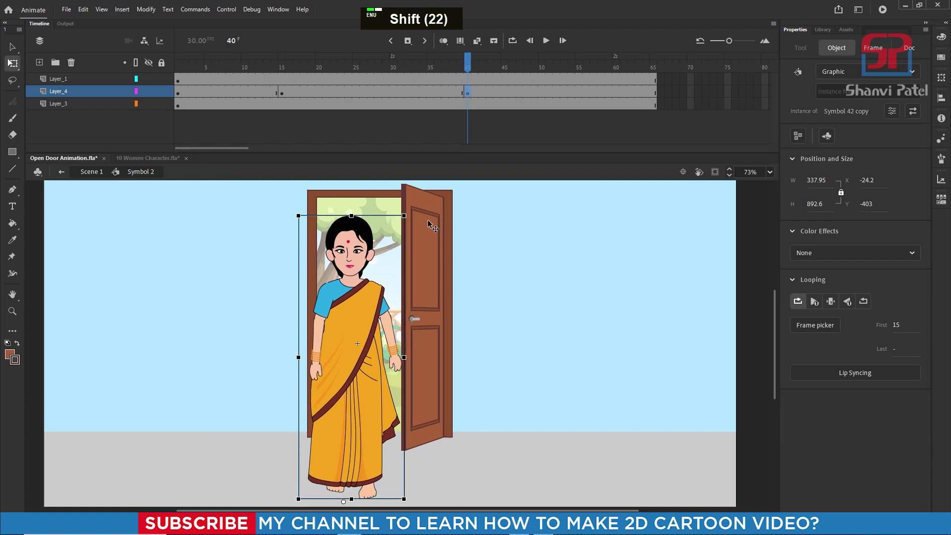
pyautogui.scroll(-1, 287, 261)
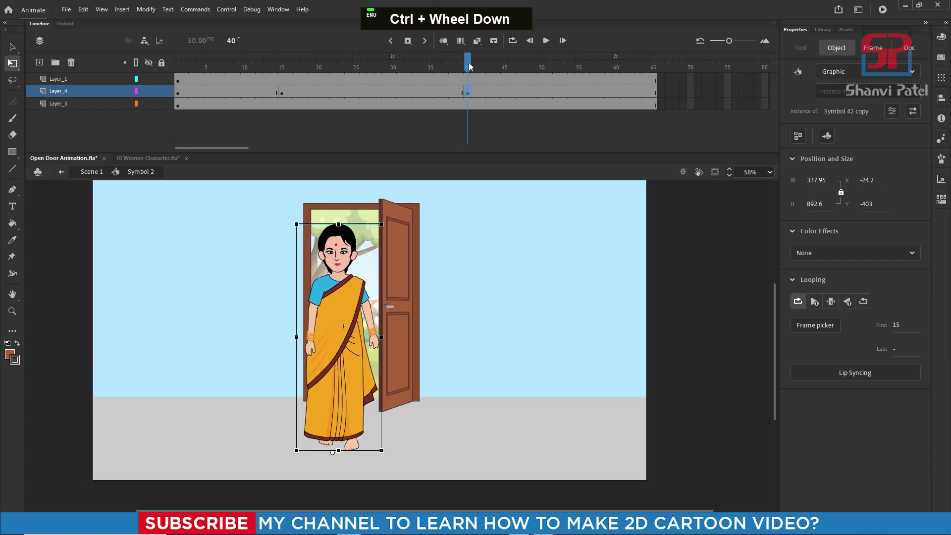
# Move the woman at frame 40 out of the doorway onto the floor, to about X -139, Y -386
pyautogui.moveTo(469, 66)
pyautogui.mouseDown()
pyautogui.moveTo(510, 67)
pyautogui.moveTo(469, 72)
pyautogui.mouseUp()
pyautogui.click(442, 170)
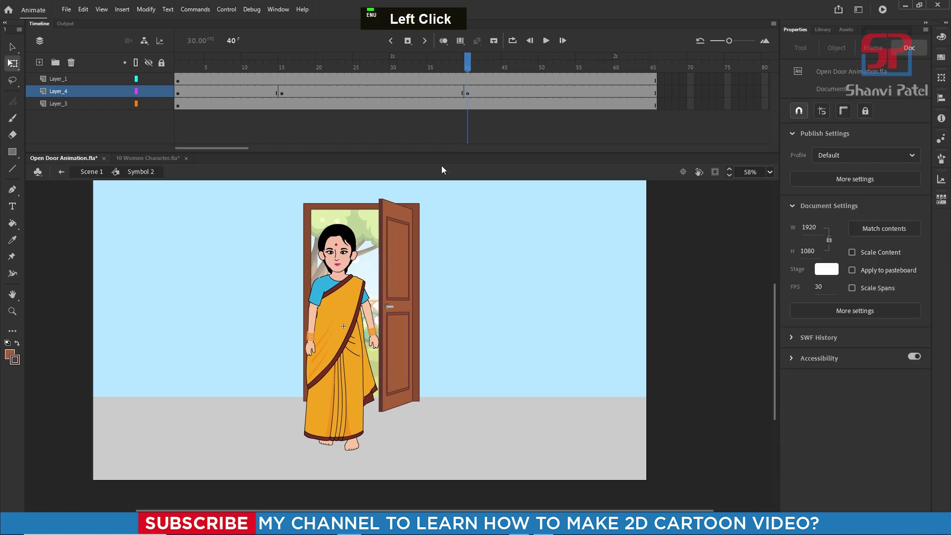
pyautogui.moveTo(337, 323); pyautogui.dragTo(310, 341)
pyautogui.scroll(1, 295, 345)
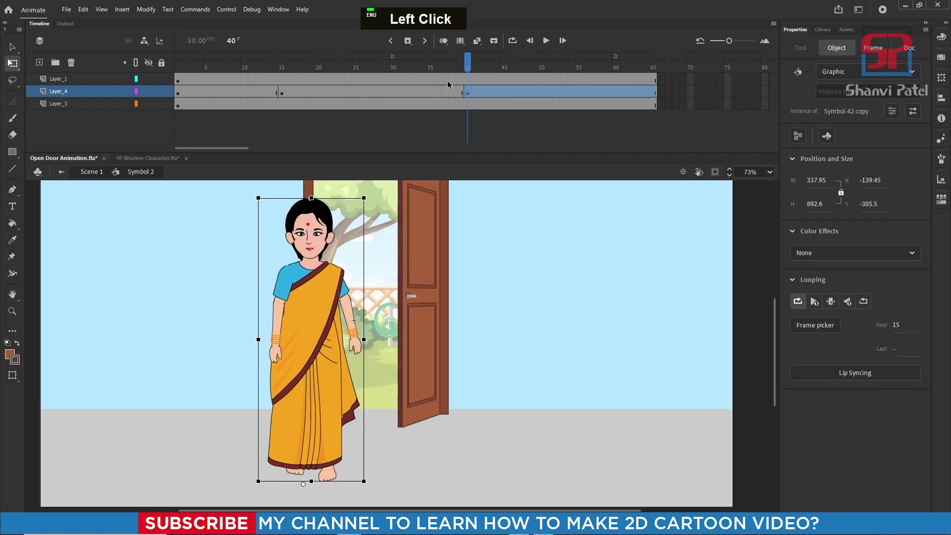
# Create a classic tween from frame 15 on Layer_4, shift its end keyframe to frame 50, and scrub the motion
pyautogui.click(420, 92)
pyautogui.rightClick(420, 93)
pyautogui.click(434, 99)
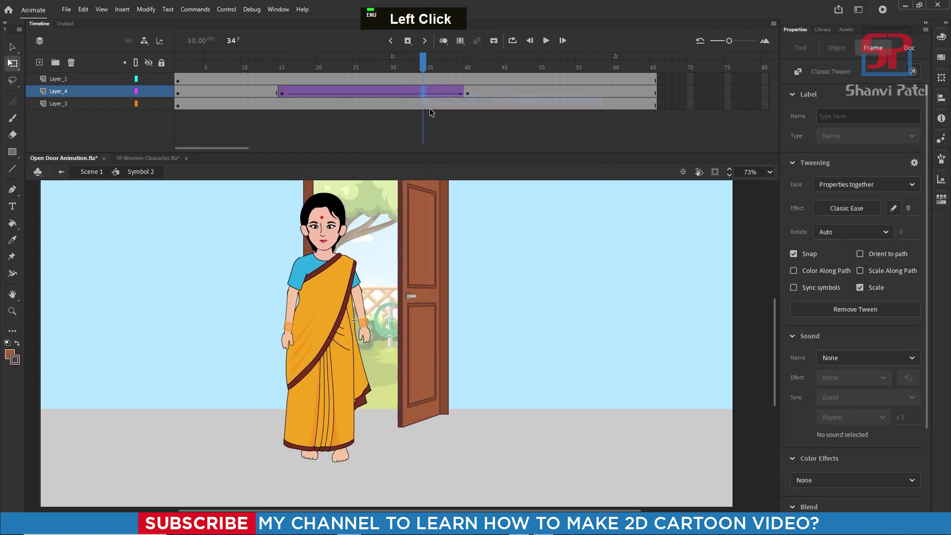
pyautogui.moveTo(425, 92)
pyautogui.mouseDown()
pyautogui.moveTo(259, 92)
pyautogui.moveTo(421, 89)
pyautogui.mouseUp()
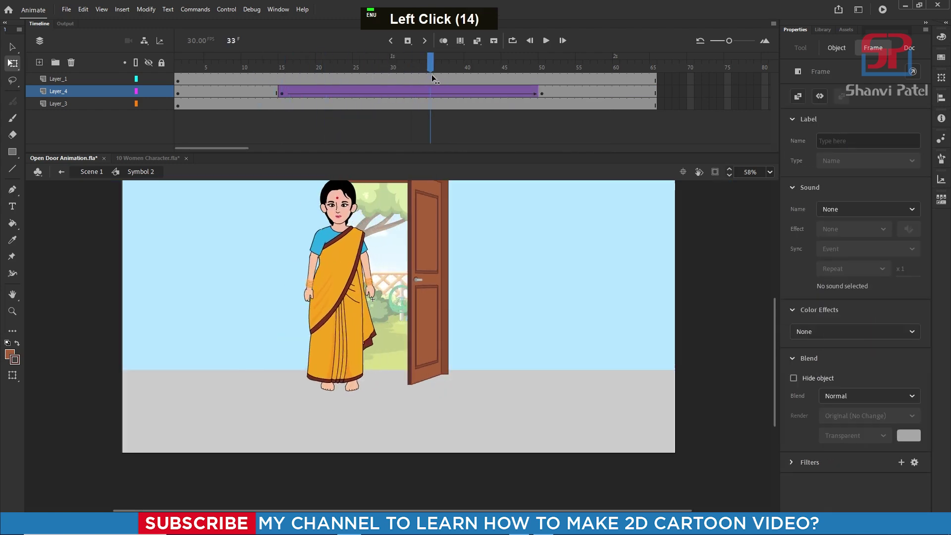
pyautogui.moveTo(459, 79); pyautogui.dragTo(528, 98)
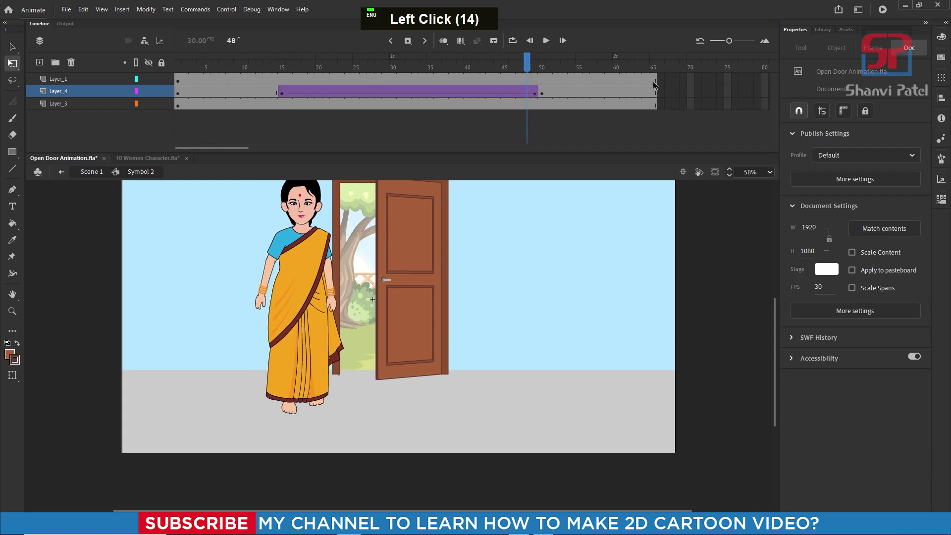
# Return to Scene 1, rewind to frame 1, and test the movie
pyautogui.doubleClick(708, 248)
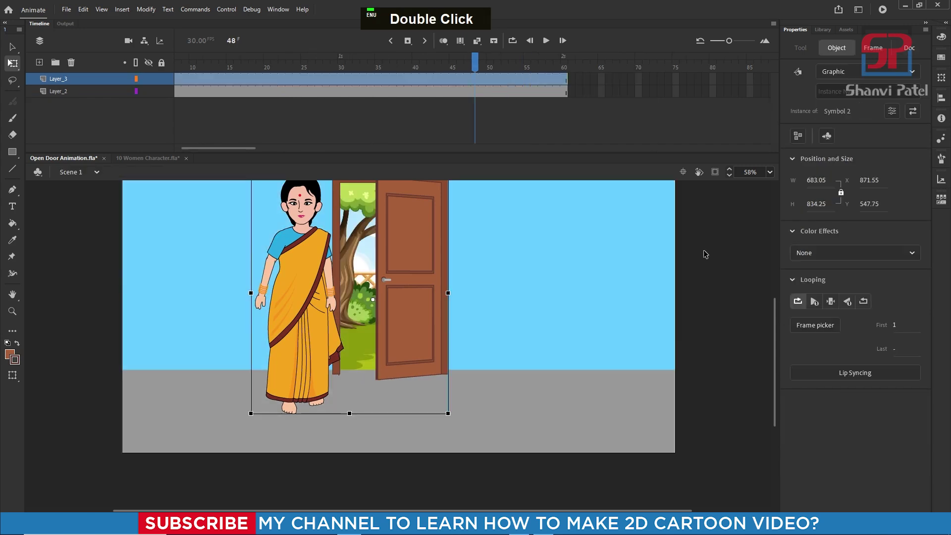
pyautogui.click(703, 241)
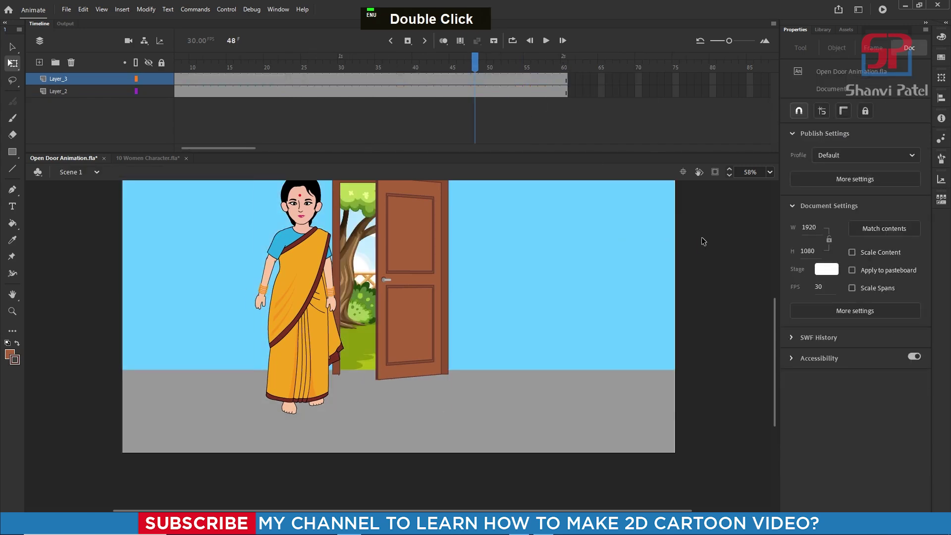
pyautogui.doubleClick(702, 239)
pyautogui.moveTo(351, 67); pyautogui.dragTo(177, 94)
pyautogui.hotkey('ctrl', 'Return')
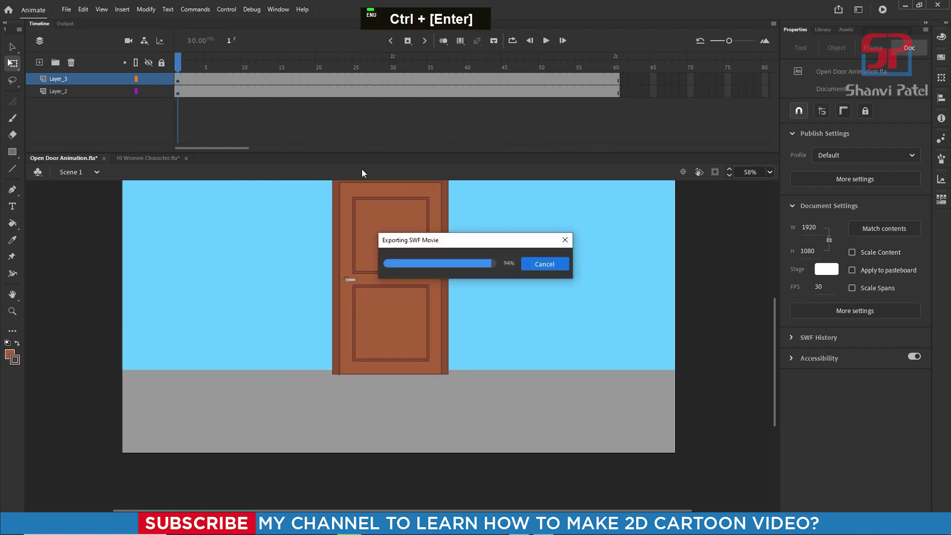